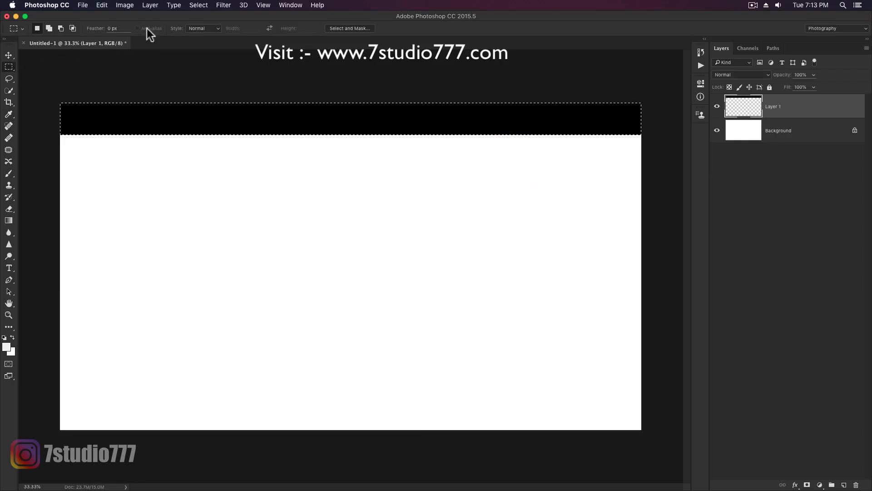
- Copy the black bar to the canvas's bottom edge, merge both bars into one layer, and make Background the active layer
{"action": "left_click", "coordinate": [199, 6]}
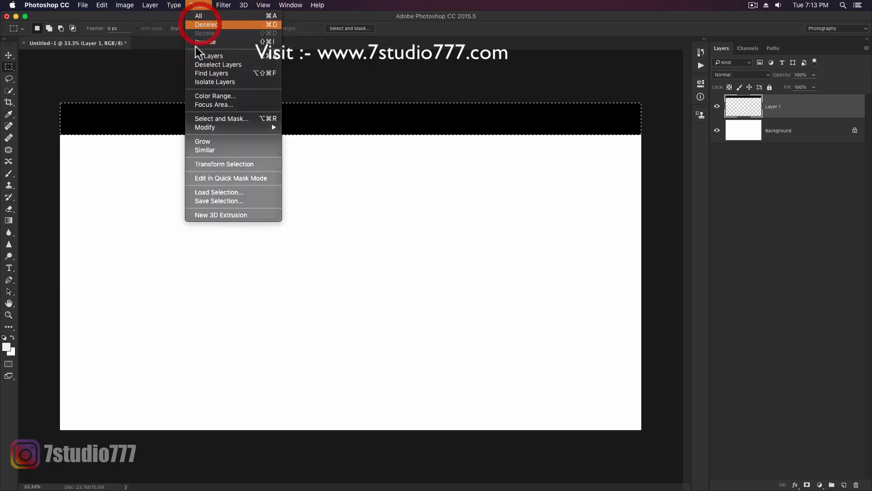
{"action": "left_click", "coordinate": [200, 25]}
{"action": "key", "text": "v"}
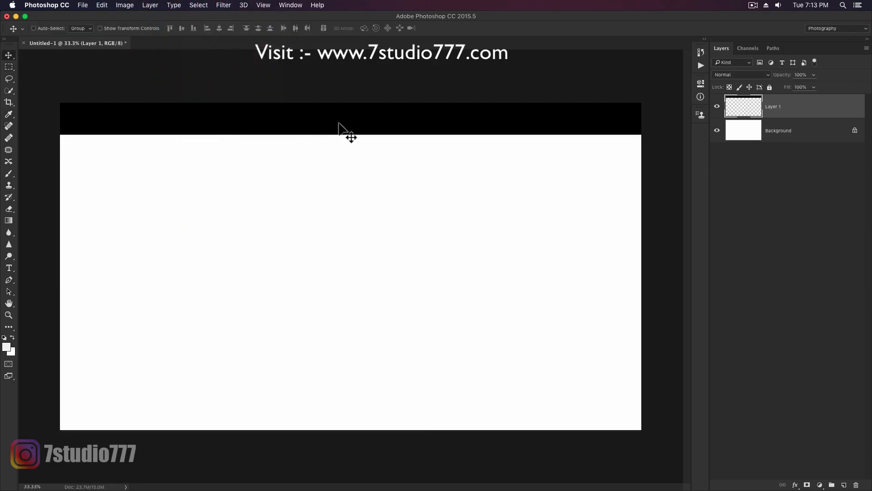
{"action": "left_click_drag", "start_coordinate": [344, 130], "coordinate": [344, 413]}
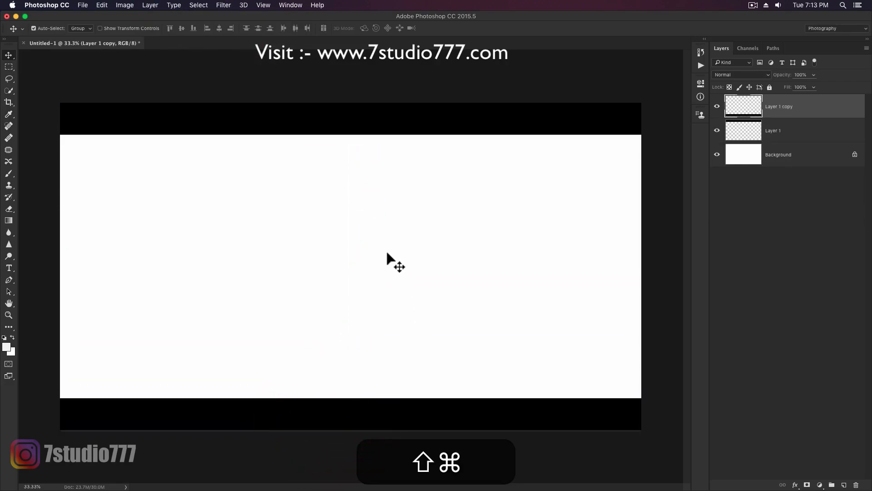
{"action": "key", "text": "super+z"}
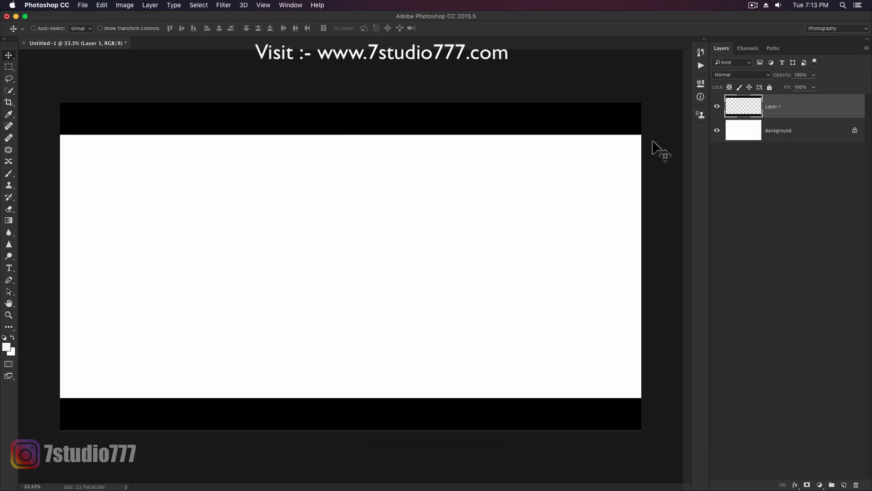
{"action": "left_click", "coordinate": [740, 133]}
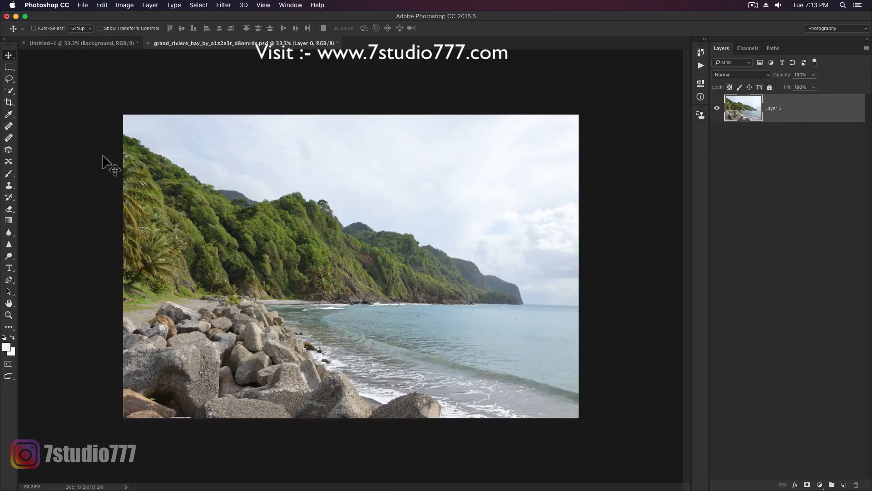
- Select the sky in the grand_riviere_bay photo with Quick Selection, invert the selection, and hide the sky with a layer mask
{"action": "left_click", "coordinate": [9, 90]}
{"action": "mouse_move", "coordinate": [165, 141]}
{"action": "left_mouse_down"}
{"action": "mouse_move", "coordinate": [172, 129]}
{"action": "mouse_move", "coordinate": [260, 153]}
{"action": "mouse_move", "coordinate": [346, 154]}
{"action": "mouse_move", "coordinate": [462, 194]}
{"action": "left_mouse_up"}
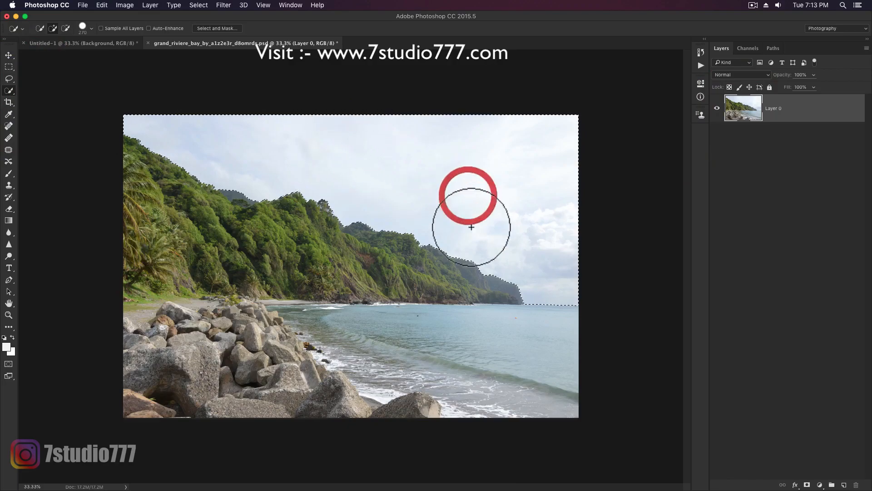
{"action": "left_click", "coordinate": [224, 5]}
{"action": "mouse_move", "coordinate": [200, 5]}
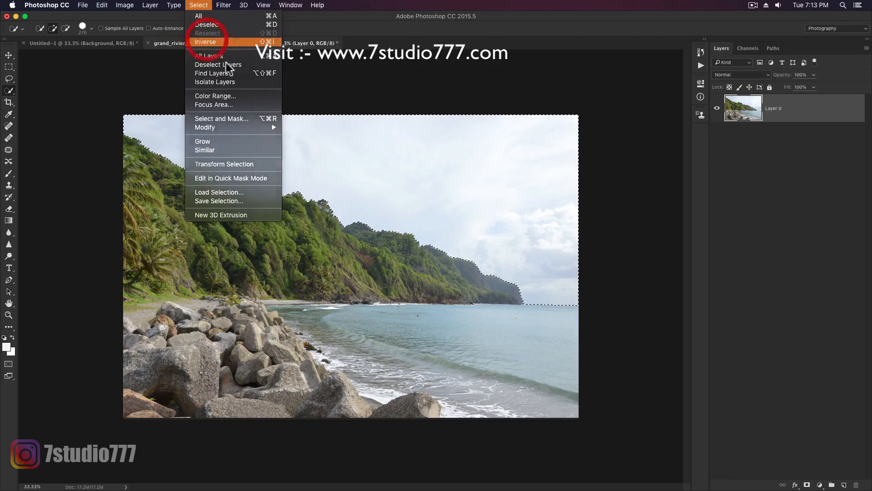
{"action": "left_click", "coordinate": [225, 42]}
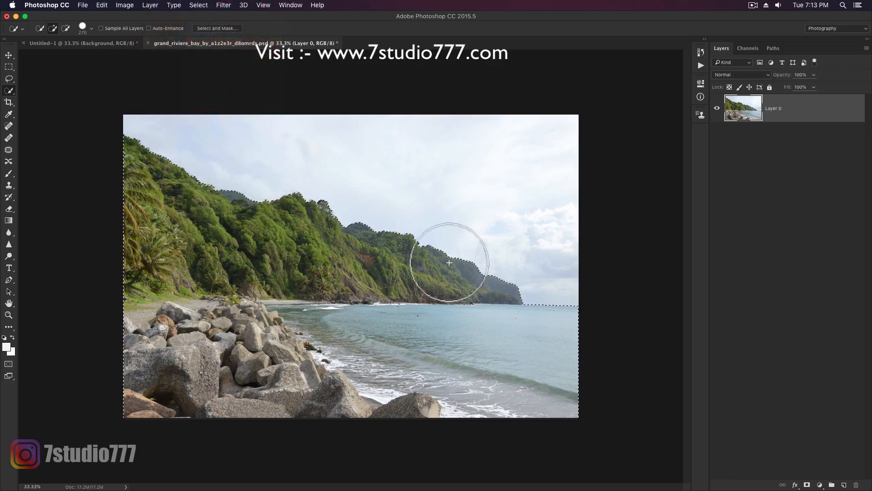
{"action": "left_click", "coordinate": [806, 485]}
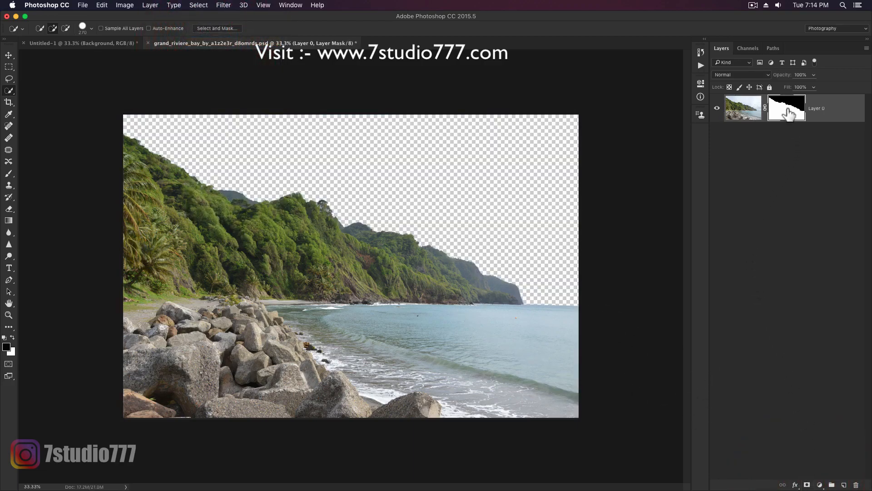
- Refine the mask in Select and Mask by brushing the Refine Edge Brush along the trees on the hill ridge
{"action": "left_click", "coordinate": [199, 6]}
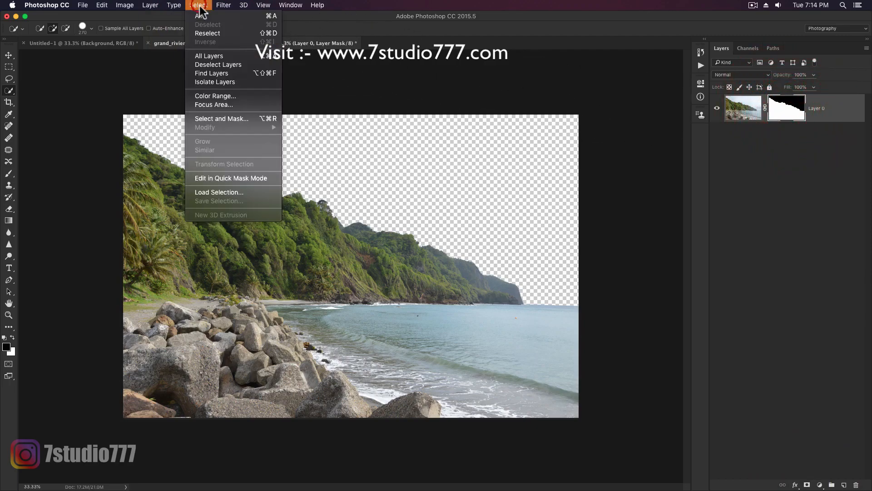
{"action": "left_click", "coordinate": [217, 119]}
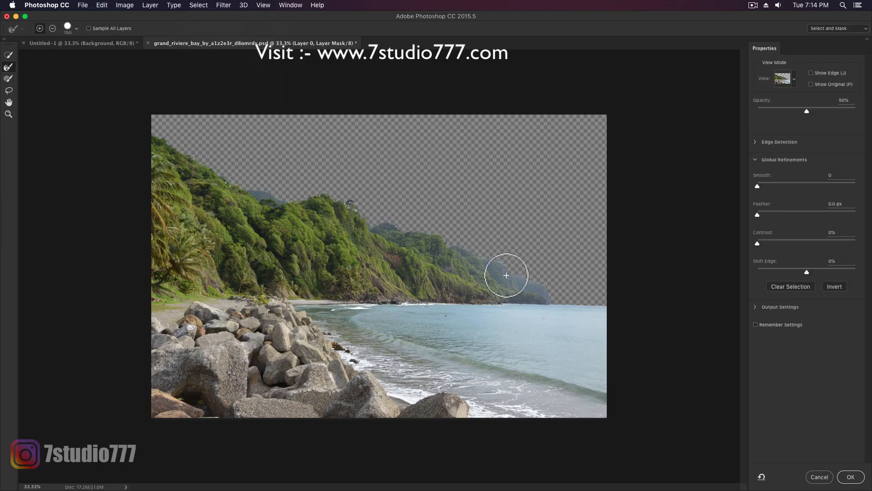
{"action": "key", "text": "z"}
{"action": "left_click_drag", "start_coordinate": [446, 259], "coordinate": [467, 257]}
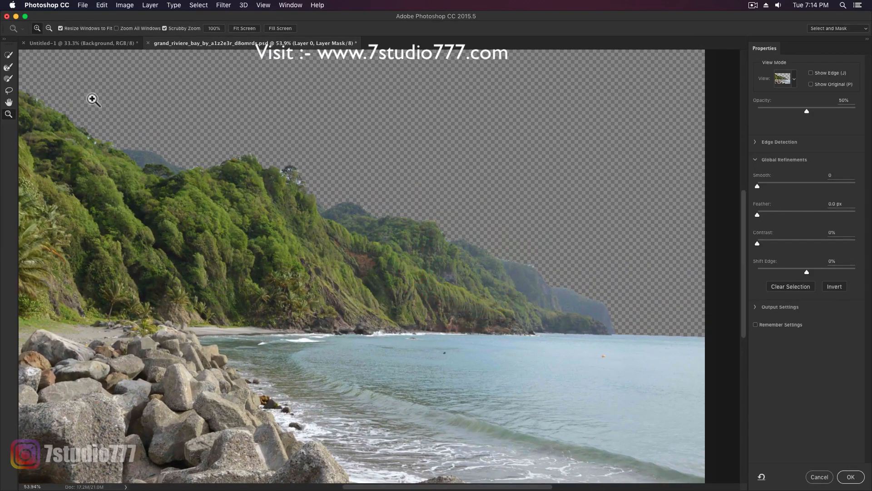
{"action": "left_click", "coordinate": [8, 68]}
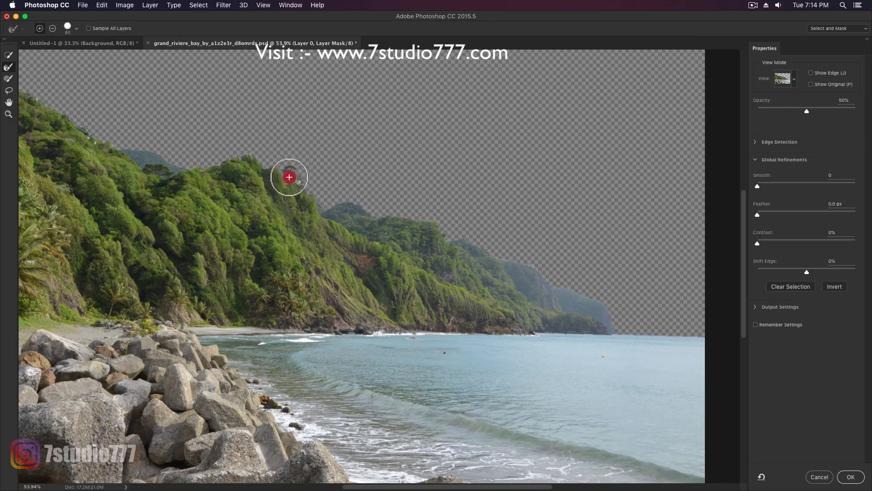
{"action": "left_click_drag", "start_coordinate": [298, 179], "coordinate": [298, 181]}
{"action": "key", "text": "["}
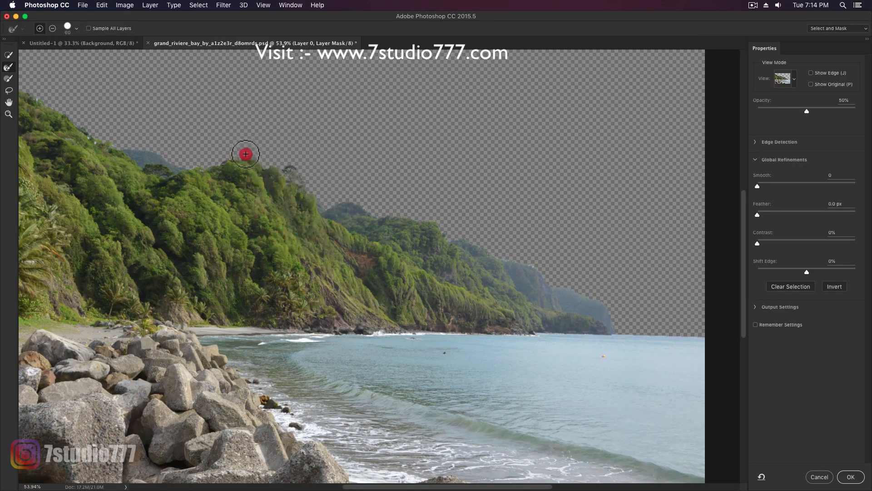
{"action": "left_click_drag", "start_coordinate": [190, 166], "coordinate": [190, 166]}
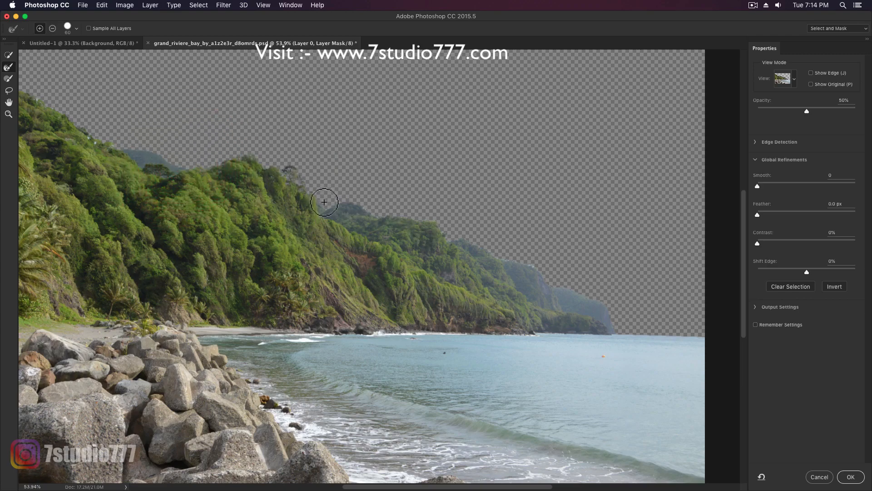
{"action": "key", "text": "["}
{"action": "key", "text": "["}
{"action": "left_click", "coordinate": [361, 203]}
{"action": "mouse_move", "coordinate": [414, 216]}
{"action": "left_mouse_down"}
{"action": "mouse_move", "coordinate": [434, 218]}
{"action": "mouse_move", "coordinate": [454, 236]}
{"action": "left_mouse_up"}
{"action": "key", "text": "["}
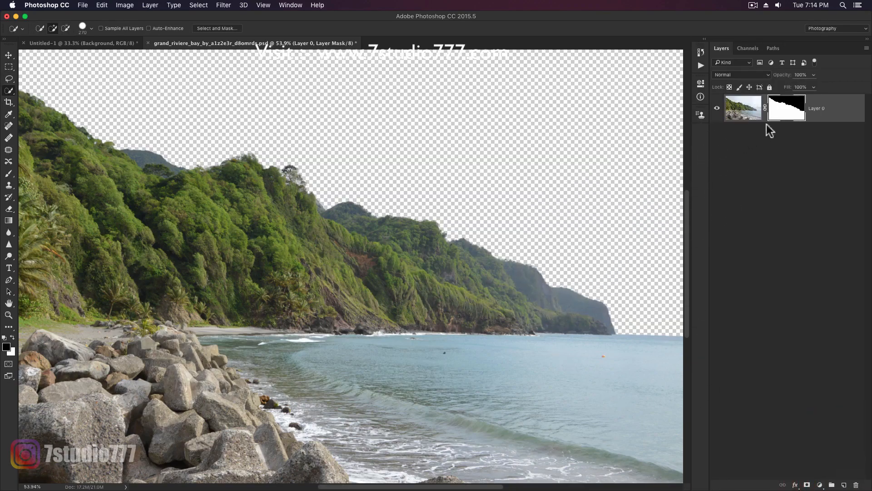
- Apply the layer mask to the beach photo and convert the layer to a smart object
{"action": "right_click", "coordinate": [790, 112]}
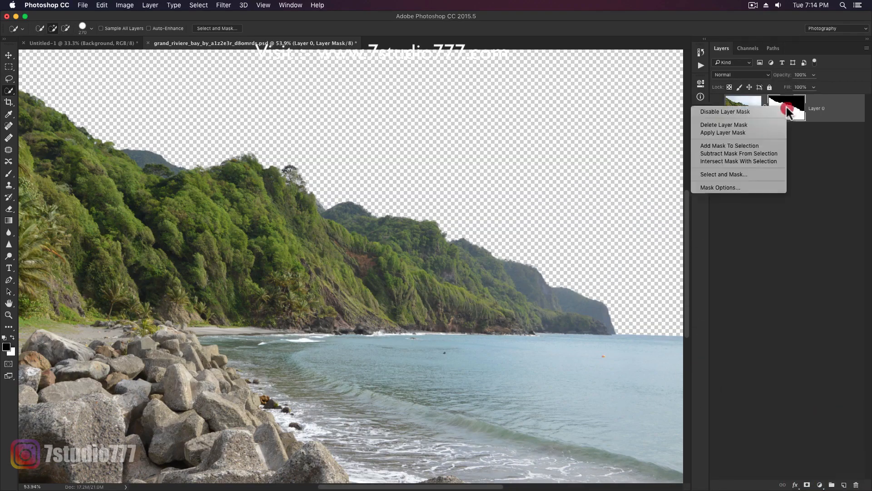
{"action": "left_click", "coordinate": [766, 127]}
{"action": "right_click", "coordinate": [795, 111]}
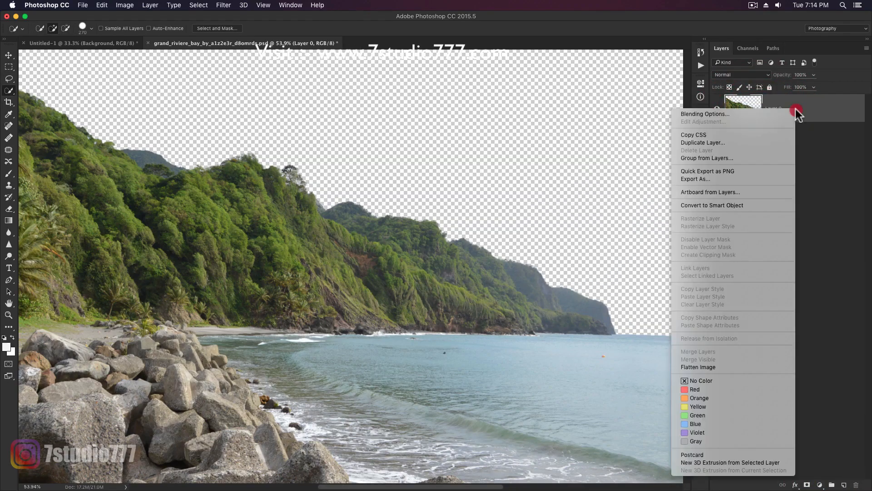
{"action": "left_click", "coordinate": [733, 205]}
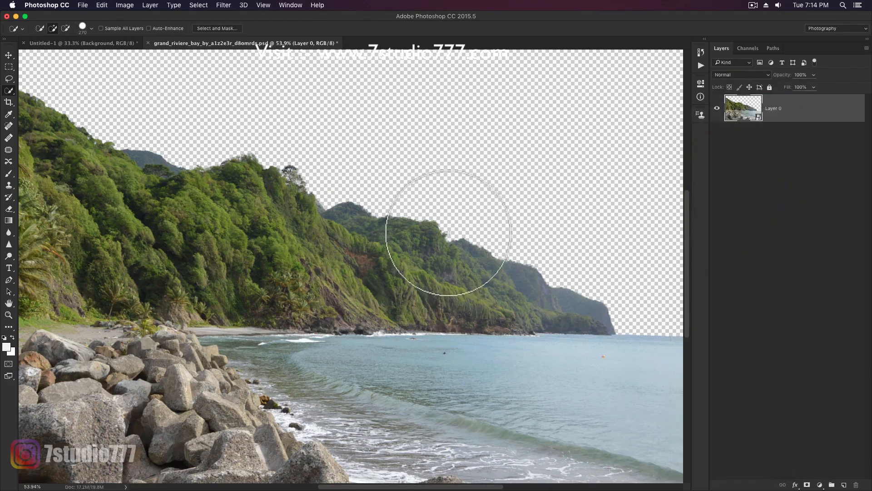
- Transfer the cut-out beach layer into the Untitled-1 document and place it in the canvas's lower left area
{"action": "key", "text": "z"}
{"action": "mouse_move", "coordinate": [490, 238]}
{"action": "left_mouse_down"}
{"action": "mouse_move", "coordinate": [467, 228]}
{"action": "mouse_move", "coordinate": [474, 228]}
{"action": "left_mouse_up"}
{"action": "key", "text": "v"}
{"action": "left_click_drag", "start_coordinate": [314, 239], "coordinate": [279, 200]}
{"action": "left_click_drag", "start_coordinate": [347, 234], "coordinate": [320, 312]}
- Enlarge the beach layer proportionally and position it so the rocks and sea meet the lower black bar
{"action": "key", "text": "super+t"}
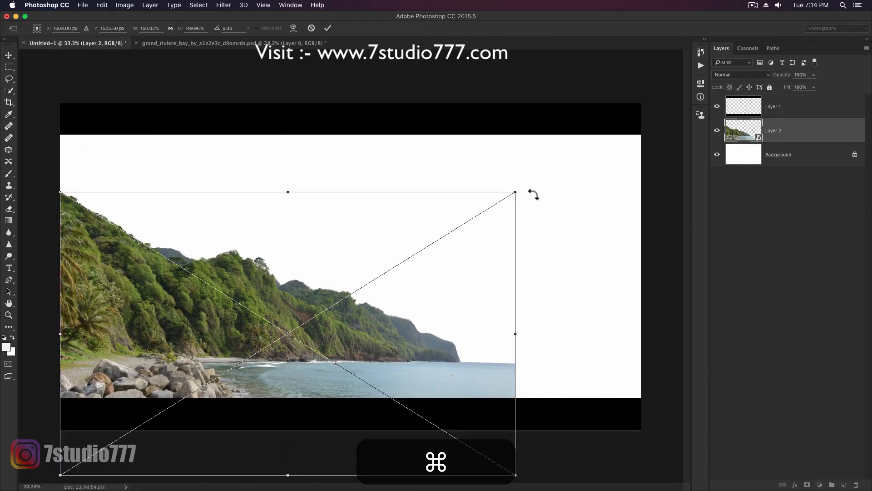
{"action": "left_click_drag", "start_coordinate": [515, 193], "coordinate": [565, 168]}
{"action": "left_click_drag", "start_coordinate": [471, 293], "coordinate": [436, 299]}
{"action": "key", "text": "shift"}
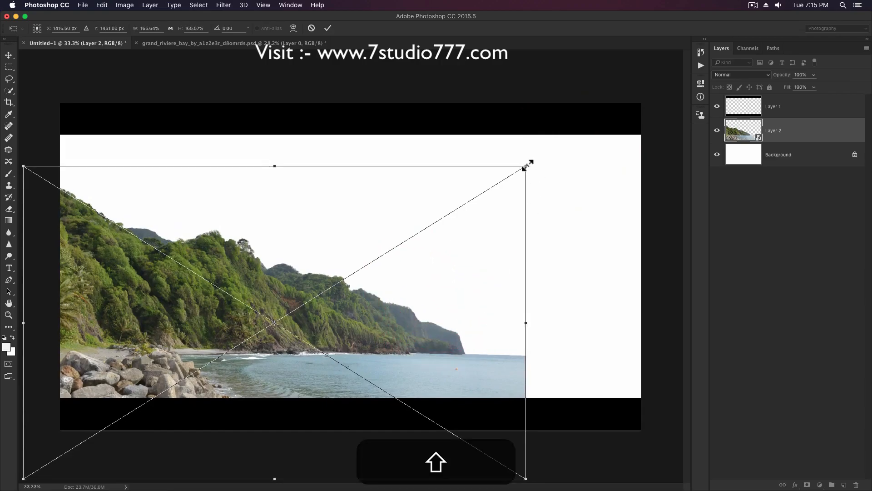
{"action": "left_click_drag", "start_coordinate": [525, 166], "coordinate": [579, 132]}
{"action": "left_click_drag", "start_coordinate": [491, 300], "coordinate": [491, 300]}
{"action": "double_click", "coordinate": [492, 301]}
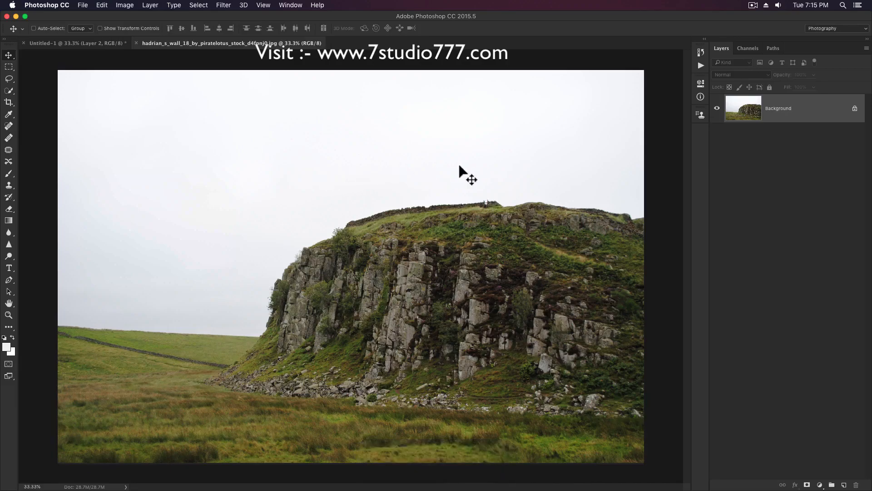
- Select the sky in the hadrian_s_wall photo, invert the selection, and copy the cliff and field to a new layer
{"action": "key", "text": "w"}
{"action": "mouse_move", "coordinate": [609, 148]}
{"action": "left_mouse_down"}
{"action": "mouse_move", "coordinate": [453, 140]}
{"action": "mouse_move", "coordinate": [270, 165]}
{"action": "left_mouse_up"}
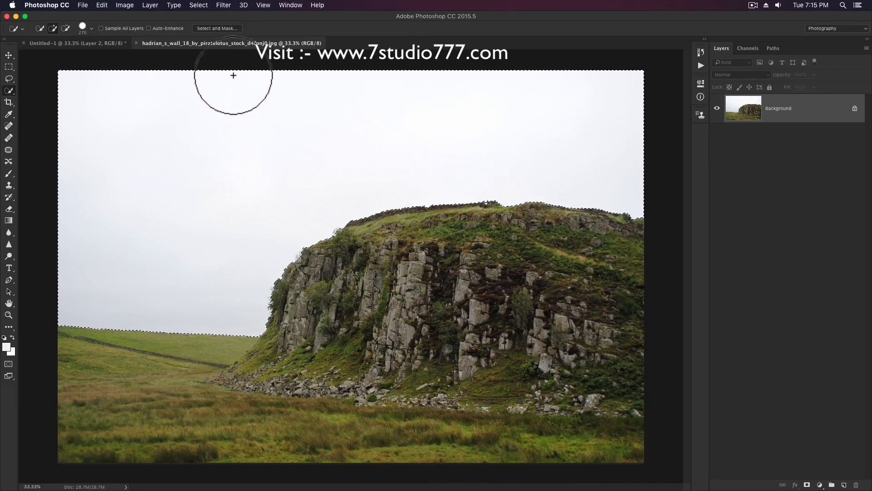
{"action": "left_click", "coordinate": [196, 5]}
{"action": "left_click", "coordinate": [205, 42]}
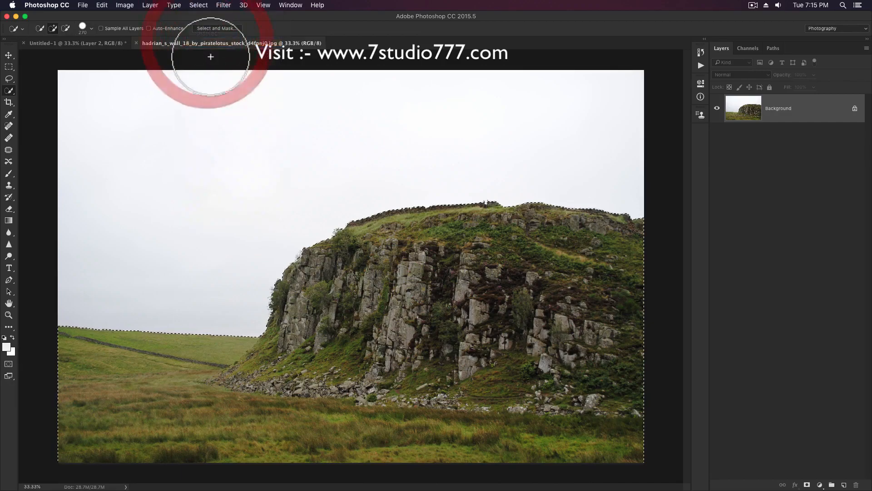
{"action": "left_click", "coordinate": [150, 5]}
{"action": "mouse_move", "coordinate": [163, 18]}
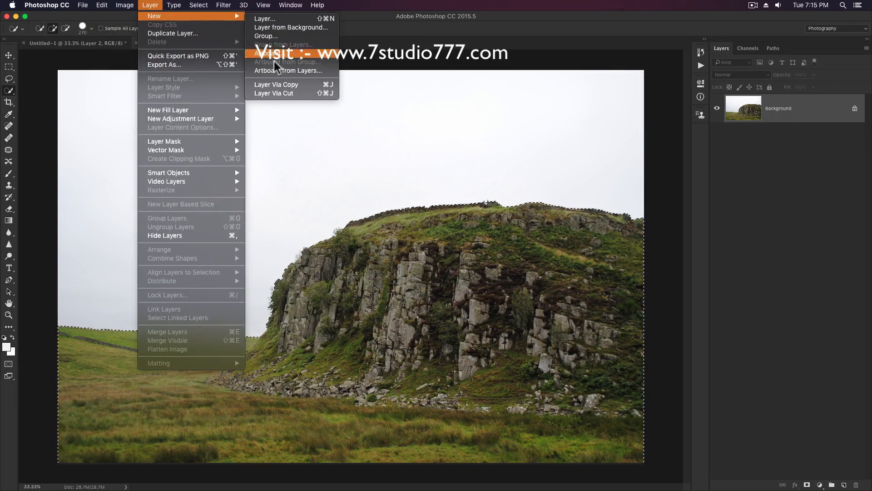
{"action": "left_click", "coordinate": [282, 86]}
- Bring the cut-out cliff into Untitled-1 above the beach layer and try to convert it to a smart object
{"action": "key", "text": "v"}
{"action": "left_click", "coordinate": [430, 241]}
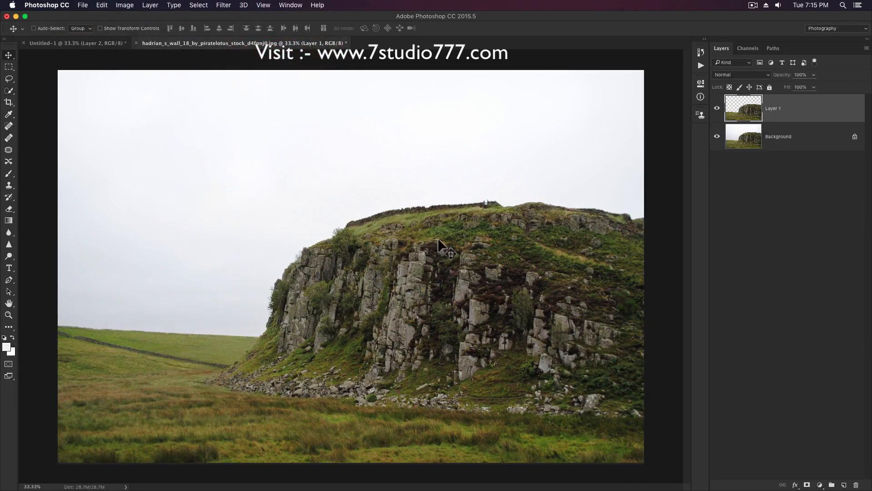
{"action": "left_click_drag", "start_coordinate": [446, 236], "coordinate": [273, 204]}
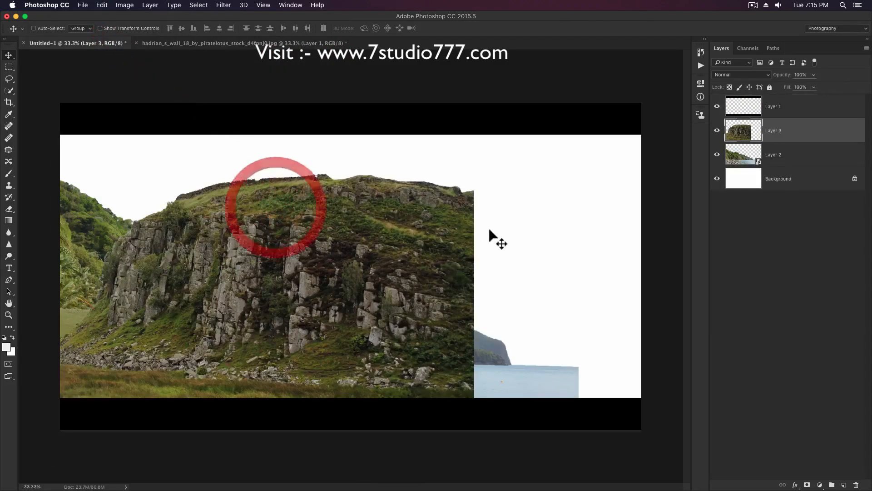
{"action": "right_click", "coordinate": [788, 146]}
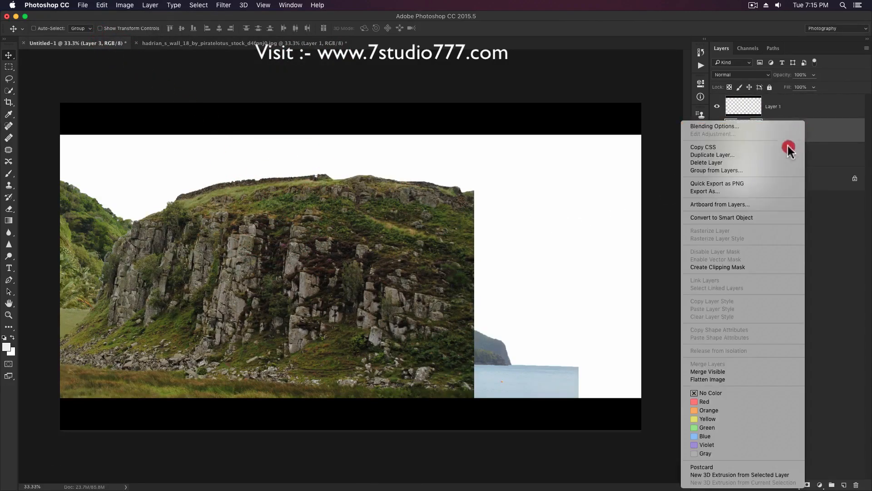
{"action": "left_click", "coordinate": [740, 219]}
- Flip the cliff layer horizontally, scale it to about 64%, rotate it 3.65°, and fit it over the left hillside
{"action": "key", "text": "super+t"}
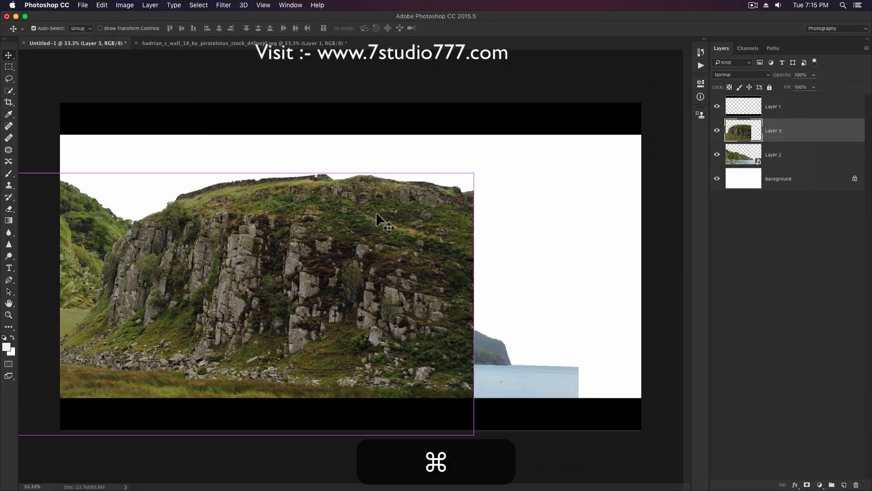
{"action": "right_click", "coordinate": [378, 210]}
{"action": "left_click", "coordinate": [404, 323]}
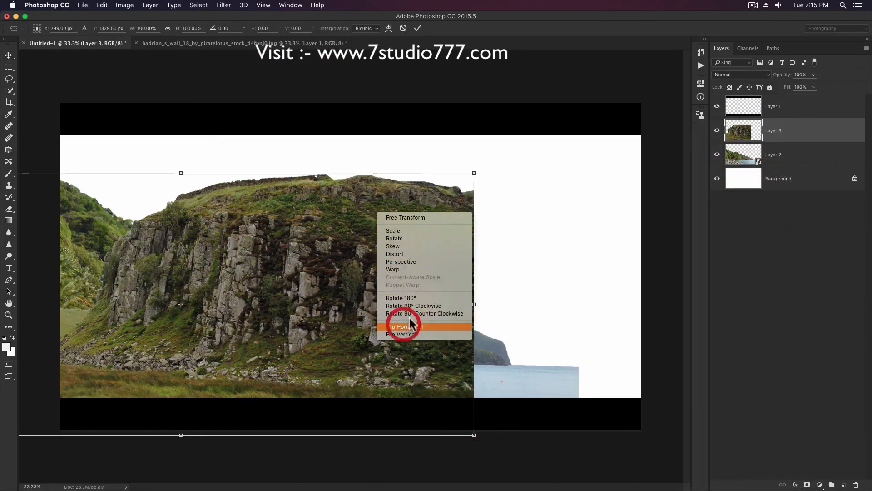
{"action": "left_click_drag", "start_coordinate": [477, 171], "coordinate": [366, 221]}
{"action": "left_click_drag", "start_coordinate": [418, 289], "coordinate": [419, 302]}
{"action": "left_click_drag", "start_coordinate": [246, 337], "coordinate": [293, 333]}
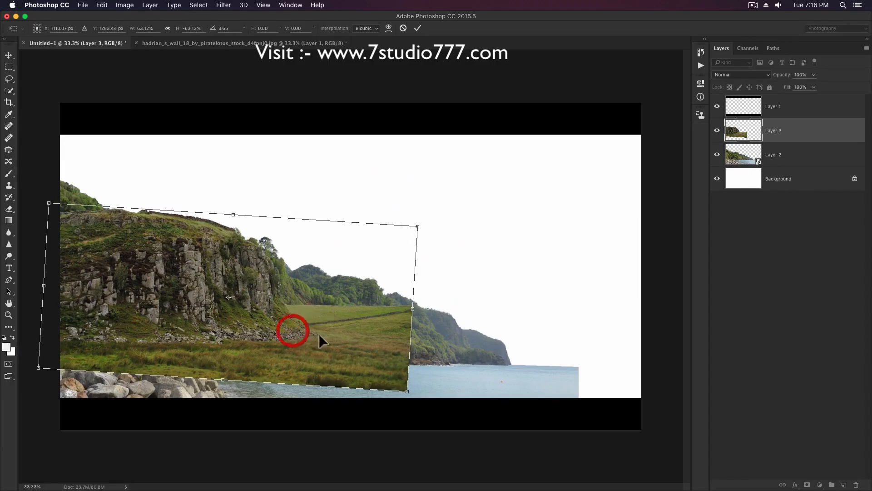
{"action": "key", "text": "alt"}
{"action": "left_click_drag", "start_coordinate": [407, 391], "coordinate": [409, 394]}
{"action": "left_click_drag", "start_coordinate": [349, 319], "coordinate": [357, 318]}
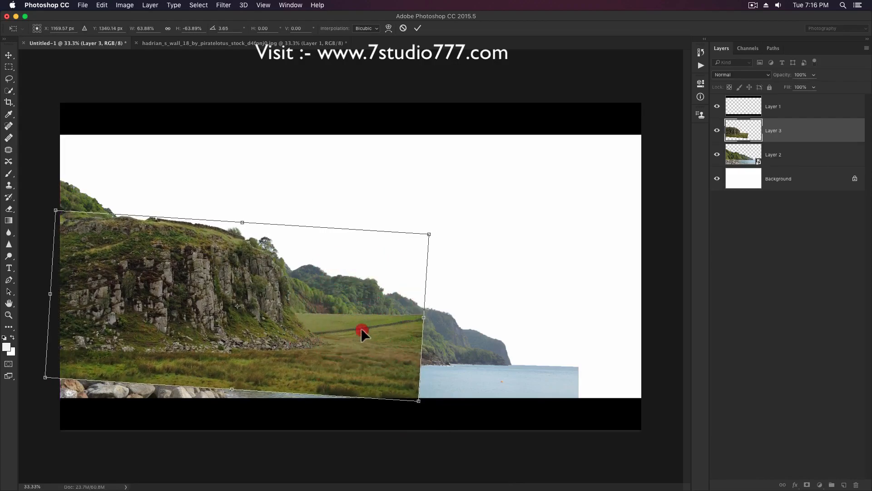
{"action": "double_click", "coordinate": [373, 333]}
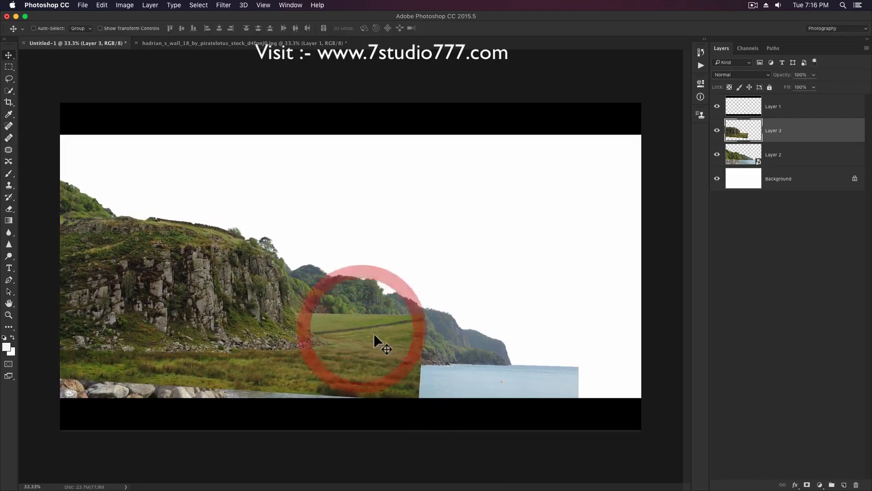
- Add a layer mask to the cliff layer and choose the soft round brush with 0% hardness
{"action": "left_click", "coordinate": [807, 485]}
{"action": "key", "text": "b"}
{"action": "right_click", "coordinate": [350, 248]}
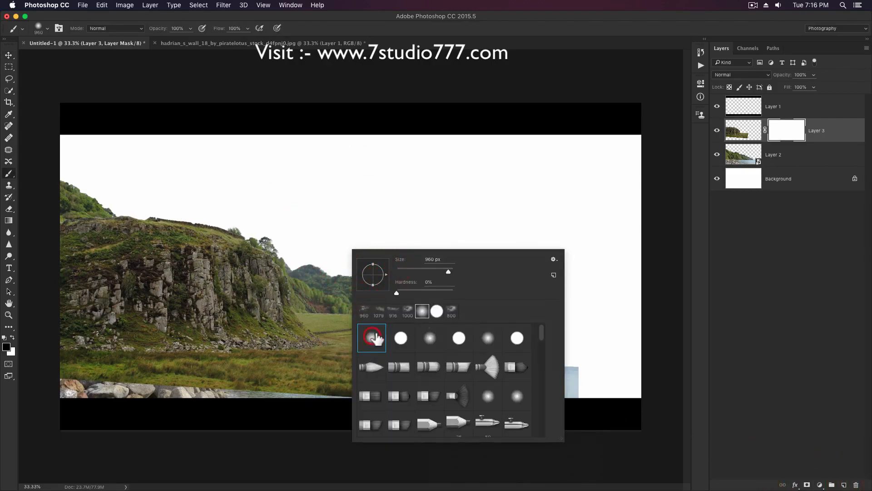
{"action": "left_click", "coordinate": [432, 27]}
- Paint black on the cliff layer's mask with varying brush sizes to hide the grass field and blend the cliff into the coast
{"action": "key", "text": "bracketleft"}
{"action": "key", "text": "bracketleft"}
{"action": "key", "text": "bracketleft"}
{"action": "key", "text": "bracketleft"}
{"action": "key", "text": "bracketleft"}
{"action": "key", "text": "bracketleft"}
{"action": "key", "text": "bracketleft"}
{"action": "mouse_move", "coordinate": [430, 318]}
{"action": "left_mouse_down"}
{"action": "mouse_move", "coordinate": [308, 317]}
{"action": "mouse_move", "coordinate": [366, 345]}
{"action": "mouse_move", "coordinate": [434, 343]}
{"action": "mouse_move", "coordinate": [376, 341]}
{"action": "mouse_move", "coordinate": [423, 343]}
{"action": "mouse_move", "coordinate": [365, 377]}
{"action": "mouse_move", "coordinate": [370, 385]}
{"action": "mouse_move", "coordinate": [157, 384]}
{"action": "mouse_move", "coordinate": [67, 373]}
{"action": "mouse_move", "coordinate": [401, 360]}
{"action": "mouse_move", "coordinate": [409, 332]}
{"action": "left_mouse_up"}
{"action": "left_click", "coordinate": [320, 317]}
{"action": "key", "text": "bracketleft"}
{"action": "key", "text": "bracketleft"}
{"action": "key", "text": "bracketleft"}
{"action": "left_click", "coordinate": [314, 321]}
{"action": "key", "text": "bracketright"}
{"action": "key", "text": "bracketright"}
{"action": "key", "text": "bracketright"}
{"action": "key", "text": "bracketright"}
{"action": "key", "text": "bracketleft"}
{"action": "key", "text": "v"}
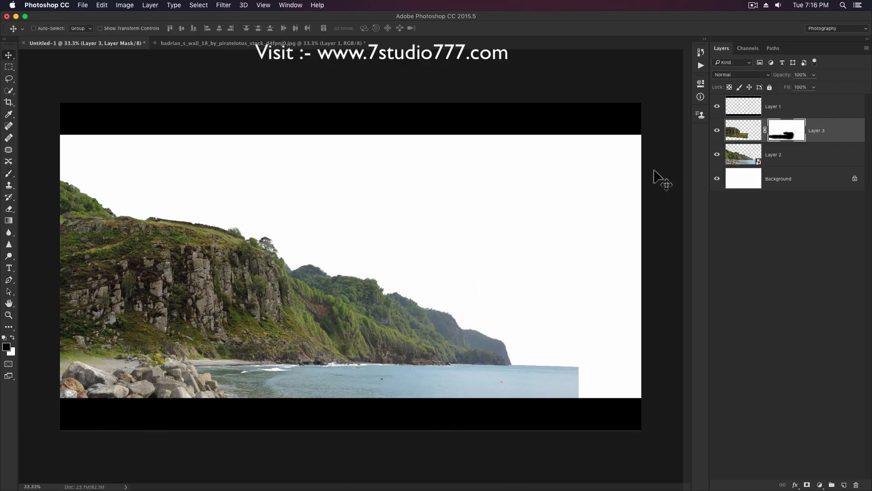
- Convert Layer 3, together with its layer mask, into a smart object
{"action": "left_click", "coordinate": [736, 137]}
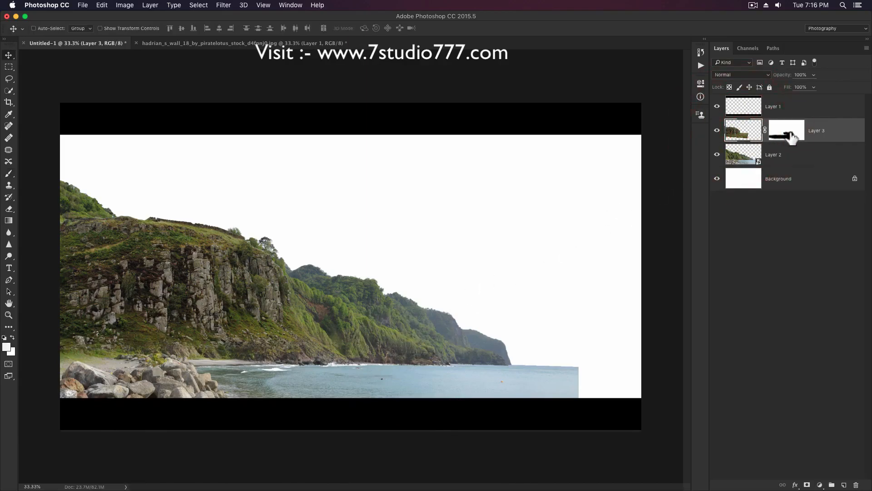
{"action": "right_click", "coordinate": [791, 136]}
{"action": "left_click", "coordinate": [762, 154]}
{"action": "right_click", "coordinate": [800, 130]}
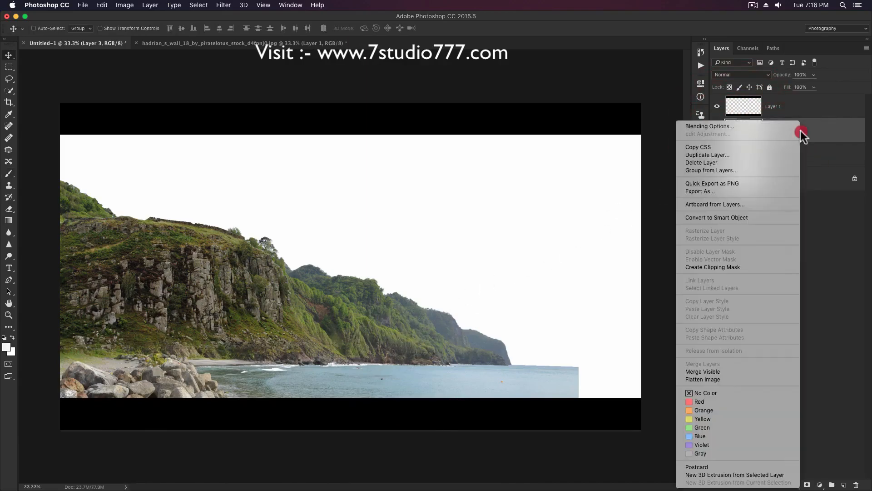
{"action": "left_click", "coordinate": [734, 217]}
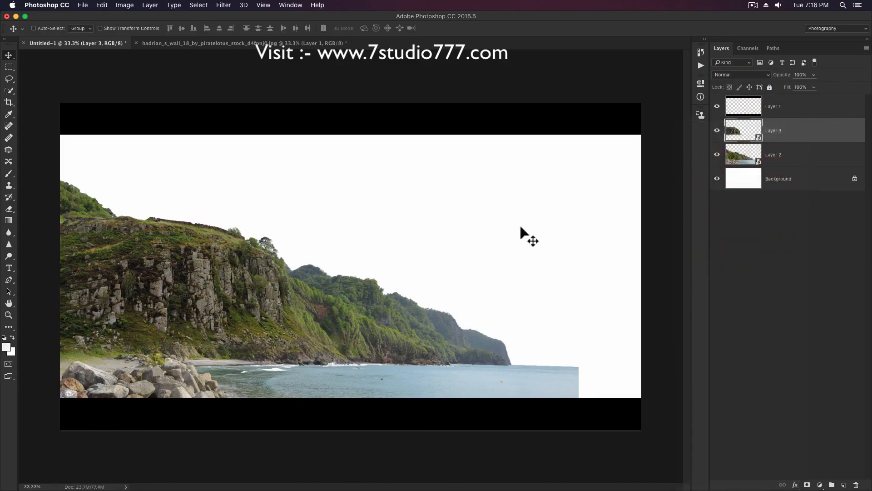
- Apply a Levels adjustment to the cliff smart object on Layer 3 and collapse its smart filter list
{"action": "key", "text": "super+l"}
{"action": "left_click_drag", "start_coordinate": [468, 248], "coordinate": [434, 257]}
{"action": "key", "text": "Return"}
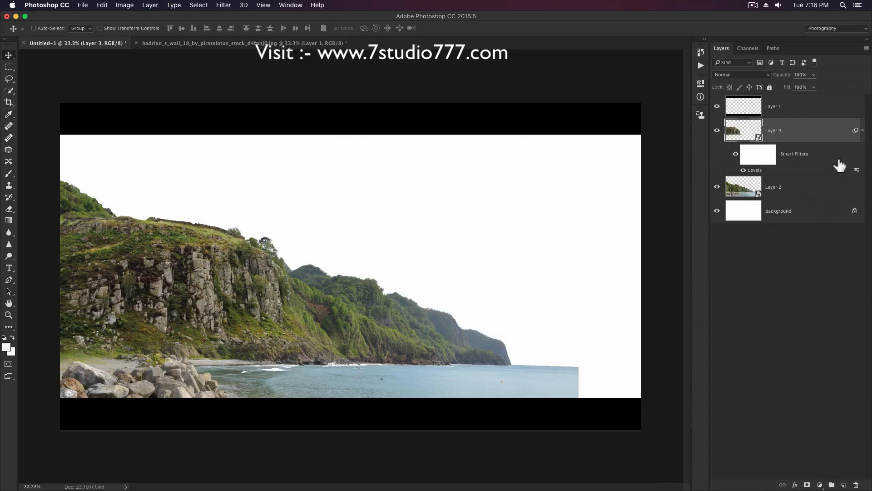
{"action": "left_click", "coordinate": [862, 131]}
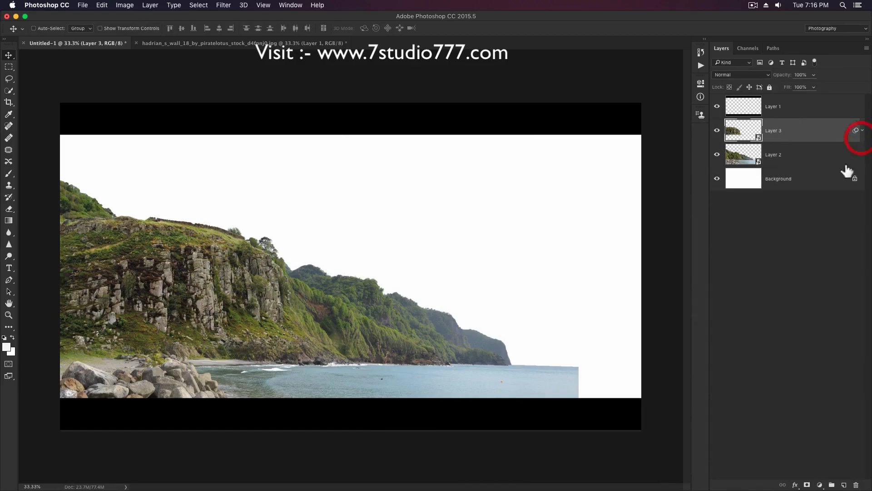
- Add a new layer mask to Layer 3 and brush black over the cliff's upper-left edge to blend it with the hill
{"action": "left_click", "coordinate": [807, 485]}
{"action": "key", "text": "b"}
{"action": "key", "text": "bracketleft"}
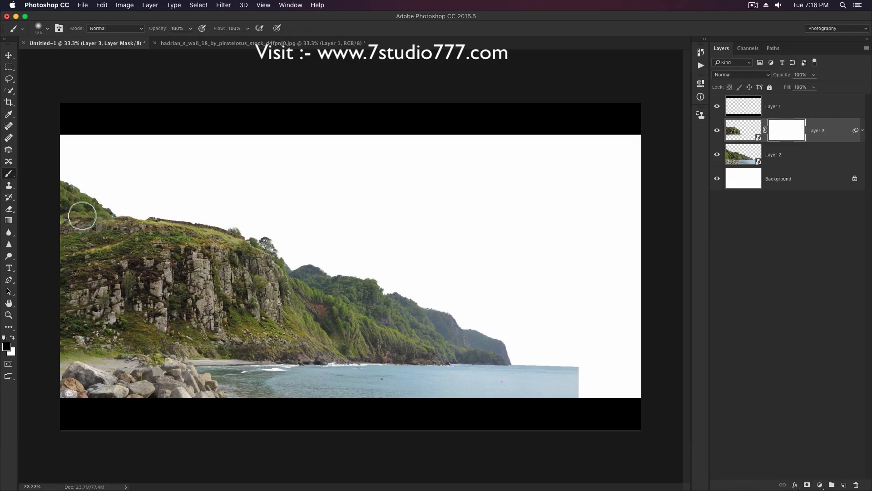
{"action": "left_click", "coordinate": [64, 214]}
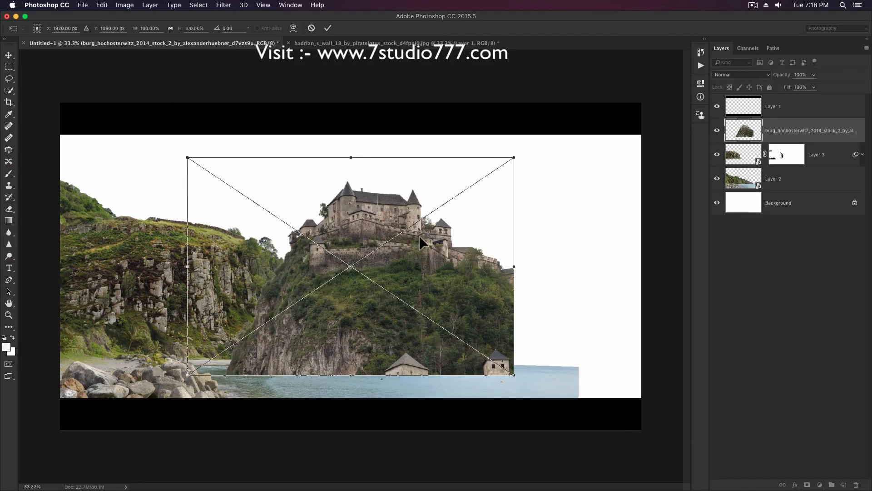
- Scale the placed castle image to about 86% and position it on top of the cliff at the image's left edge
{"action": "left_click_drag", "start_coordinate": [477, 298], "coordinate": [220, 272]}
{"action": "left_click_drag", "start_coordinate": [259, 346], "coordinate": [230, 318]}
{"action": "left_click_drag", "start_coordinate": [208, 288], "coordinate": [233, 285]}
{"action": "key", "text": "Return"}
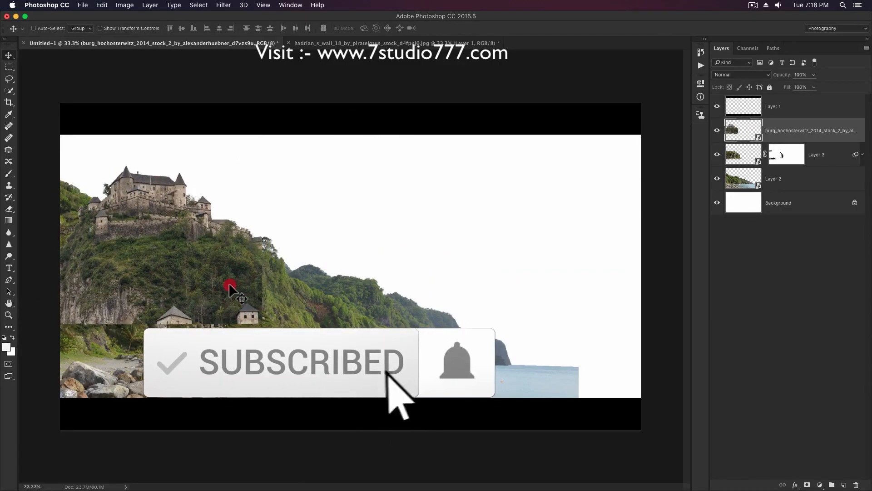
{"action": "key", "text": "super+t"}
{"action": "left_click_drag", "start_coordinate": [262, 324], "coordinate": [269, 329]}
{"action": "mouse_move", "coordinate": [239, 284]}
{"action": "left_mouse_down"}
{"action": "mouse_move", "coordinate": [228, 291]}
{"action": "mouse_move", "coordinate": [230, 281]}
{"action": "left_mouse_up"}
{"action": "key", "text": "Return"}
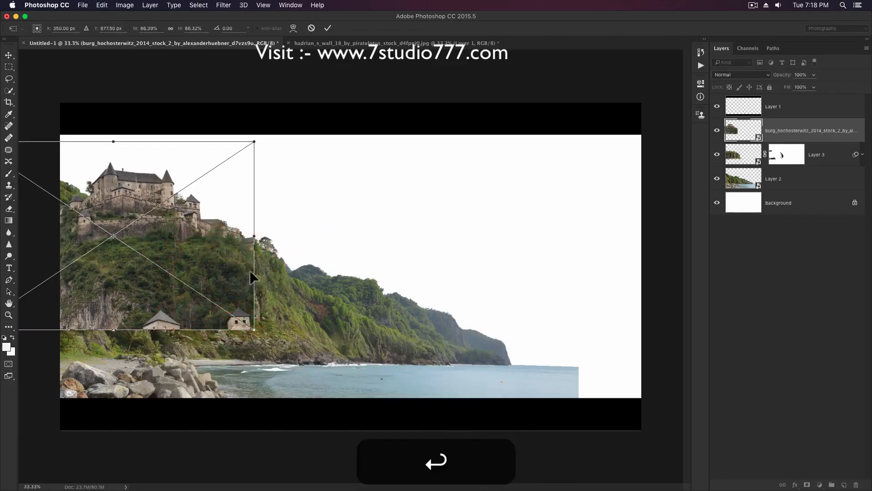
- Mask the castle layer, painting black over its hard side and lower edges, and lower the brush opacity to 10%
{"action": "left_click", "coordinate": [807, 484]}
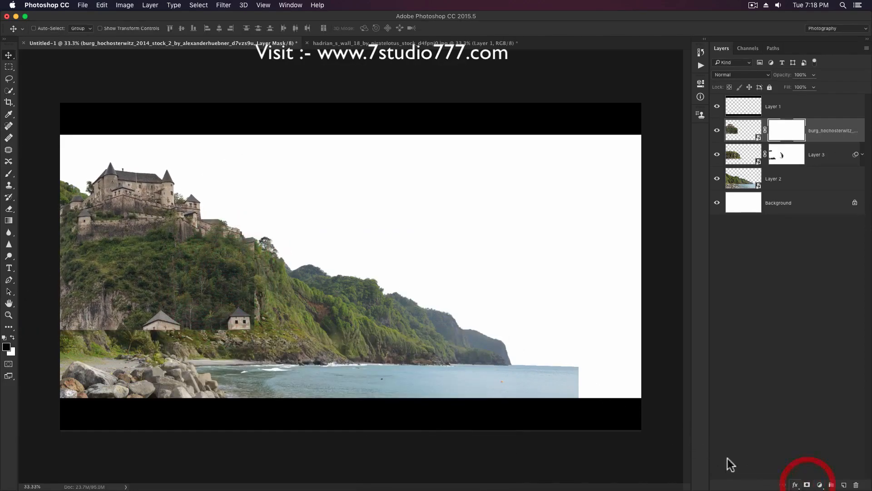
{"action": "key", "text": "b"}
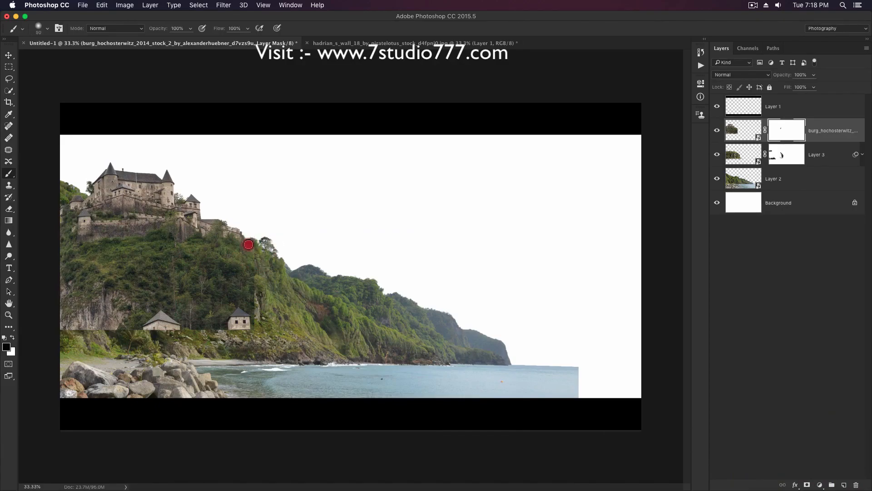
{"action": "left_click_drag", "start_coordinate": [256, 260], "coordinate": [259, 274]}
{"action": "key", "text": "]"}
{"action": "key", "text": "]"}
{"action": "key", "text": "]"}
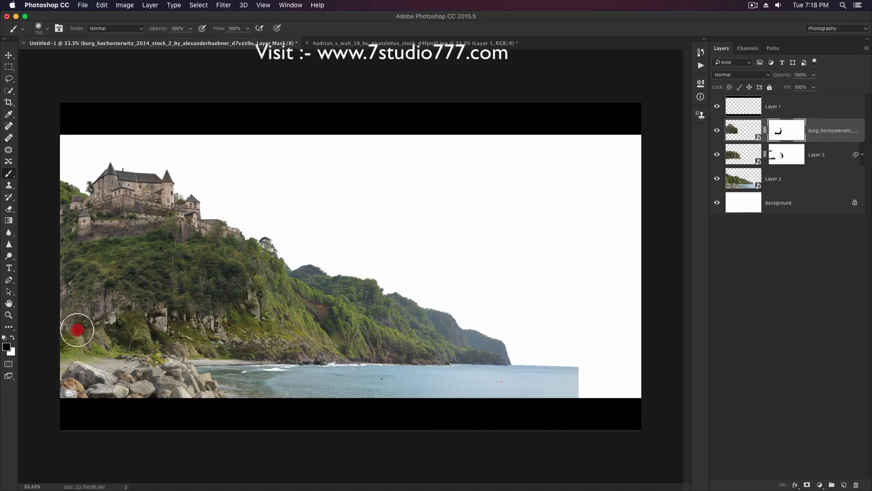
{"action": "left_click_drag", "start_coordinate": [60, 326], "coordinate": [179, 314]}
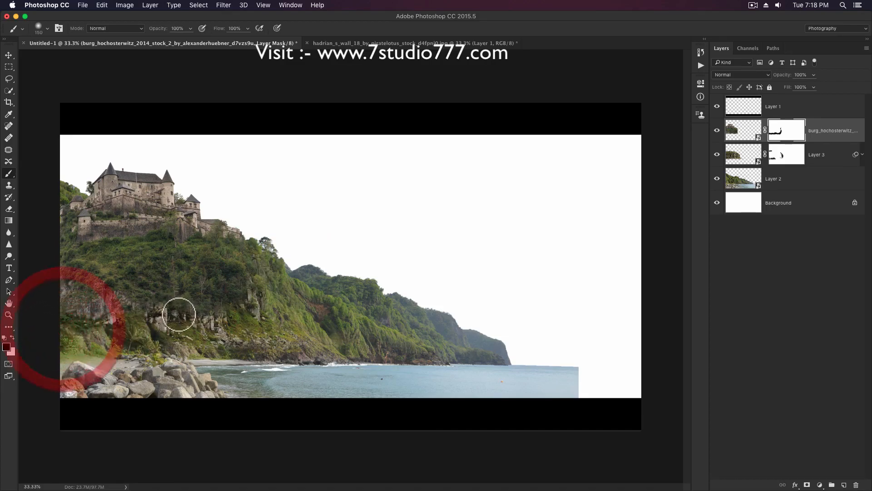
{"action": "left_click", "coordinate": [177, 28]}
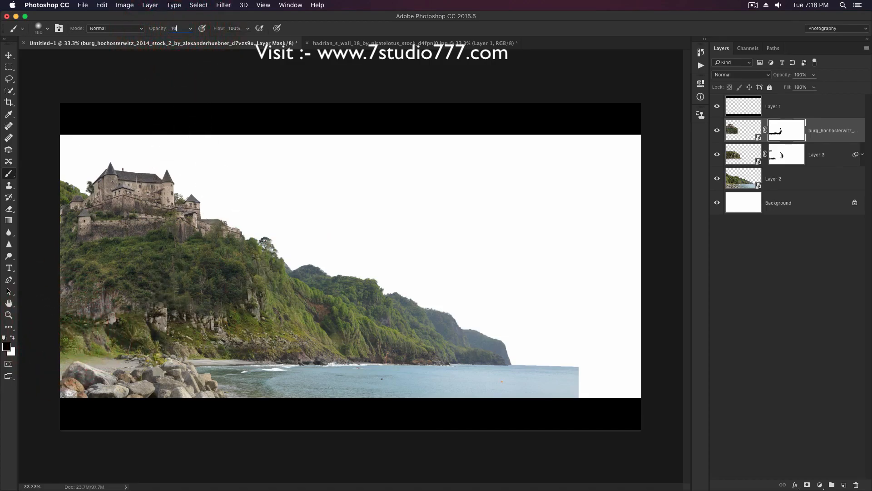
{"action": "key", "text": "Return"}
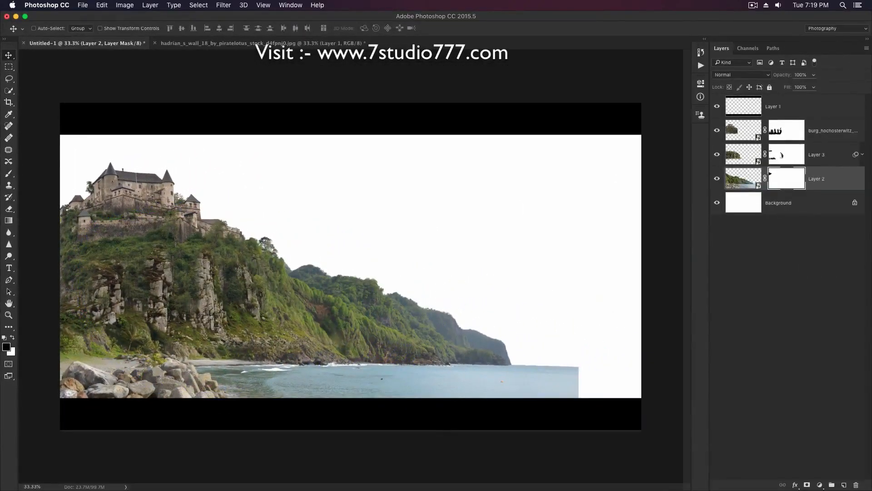
- Apply Levels to the castle layer with the black input level set to 13
{"action": "left_click", "coordinate": [744, 130]}
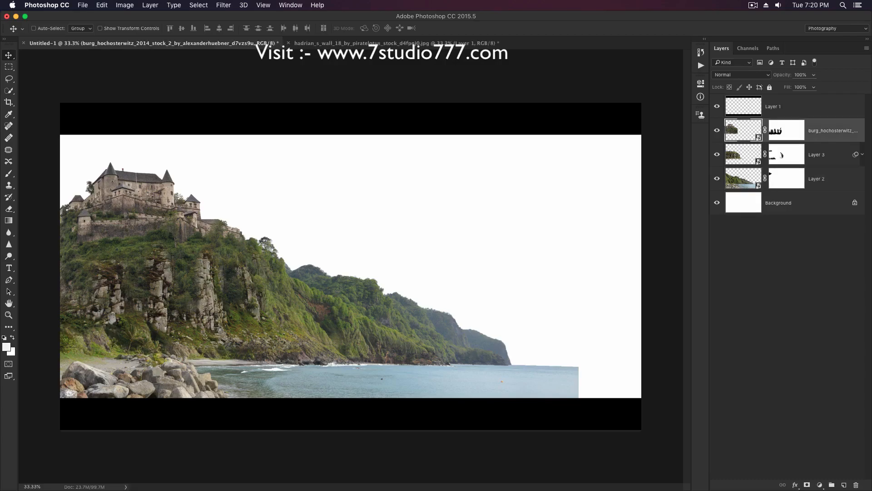
{"action": "key", "text": "super+l"}
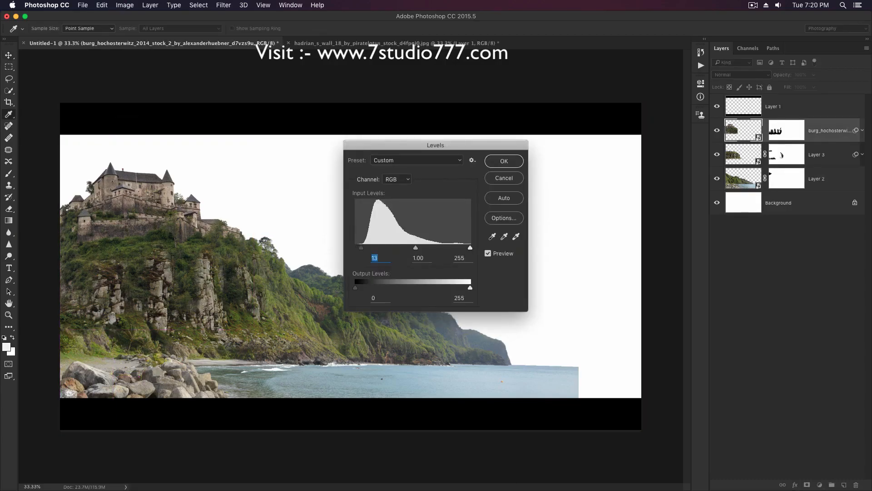
{"action": "key", "text": "Return"}
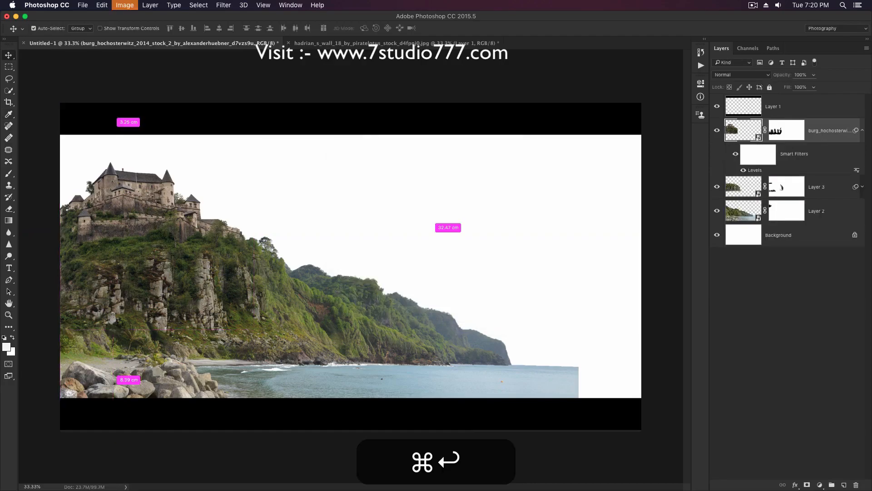
- Desaturate the castle layer with Hue/Saturation, setting Saturation to -40
{"action": "key", "text": "super+u"}
{"action": "left_click_drag", "start_coordinate": [600, 197], "coordinate": [473, 140]}
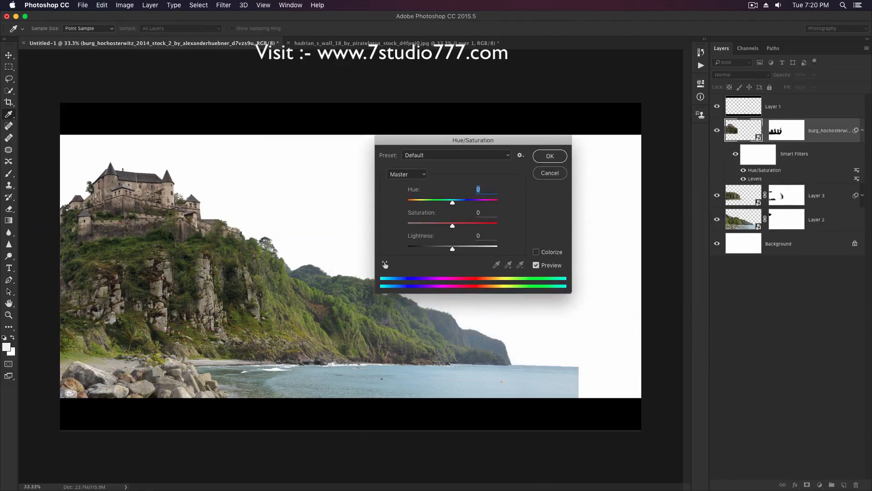
{"action": "left_click_drag", "start_coordinate": [453, 225], "coordinate": [435, 226]}
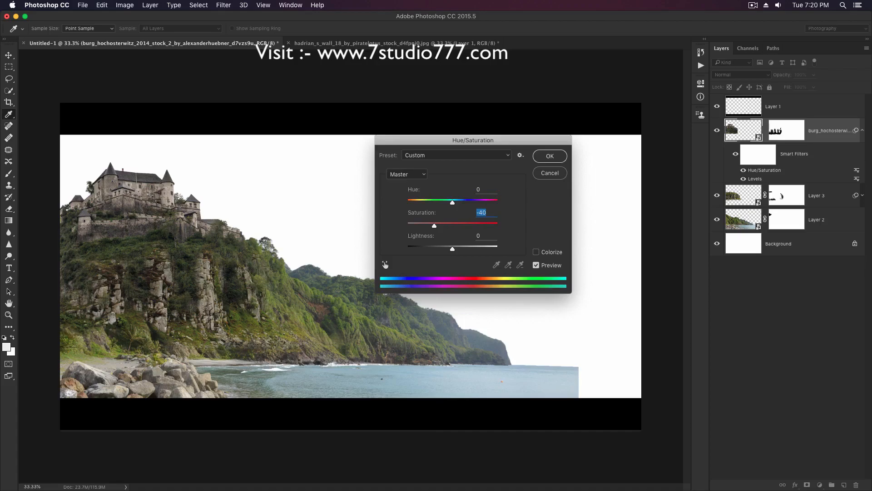
{"action": "key", "text": "Return"}
- Apply Hue/Saturation to the cliff on Layer 3 with Saturation at -46
{"action": "left_click", "coordinate": [743, 195]}
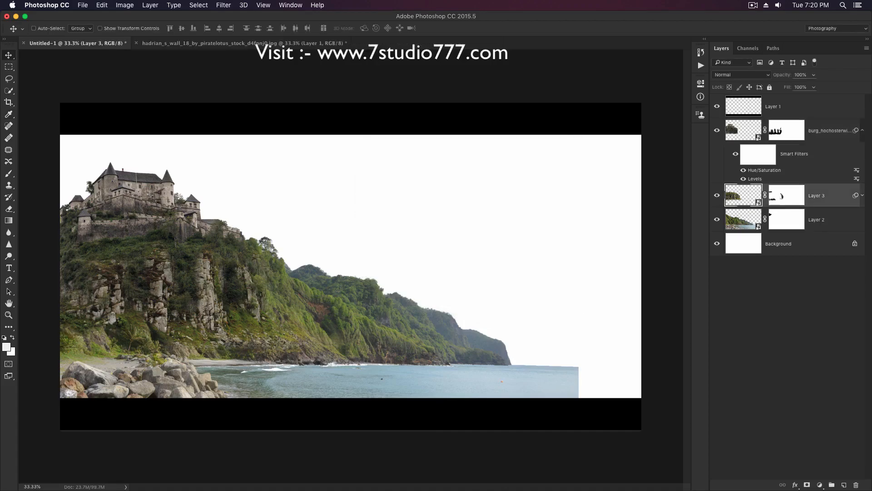
{"action": "key", "text": "super+u"}
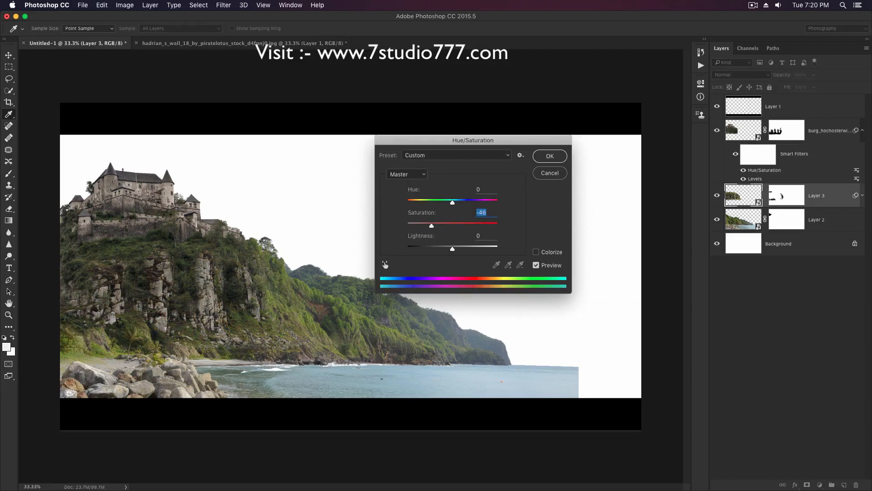
{"action": "key", "text": "Return"}
- Set the saturation of the beach photo on Layer 2 to -38 with Hue/Saturation and collapse its smart filter list
{"action": "left_click", "coordinate": [821, 220]}
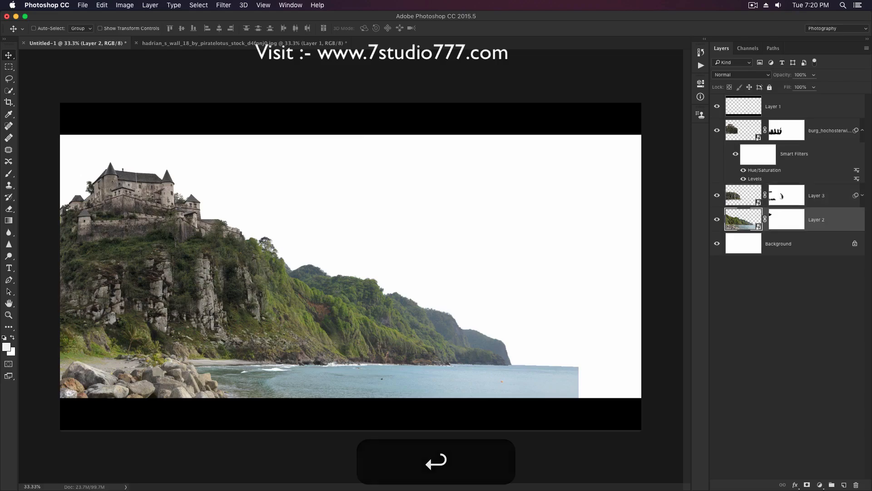
{"action": "key", "text": "super+u"}
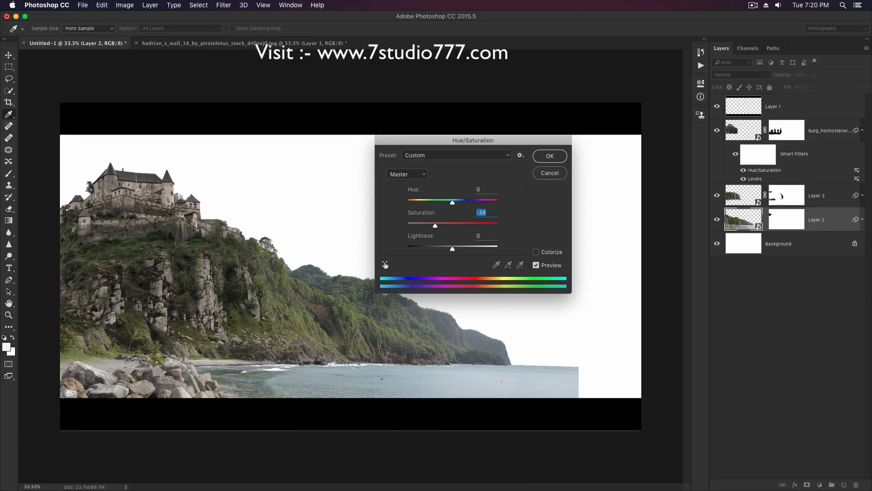
{"action": "key", "text": "Return"}
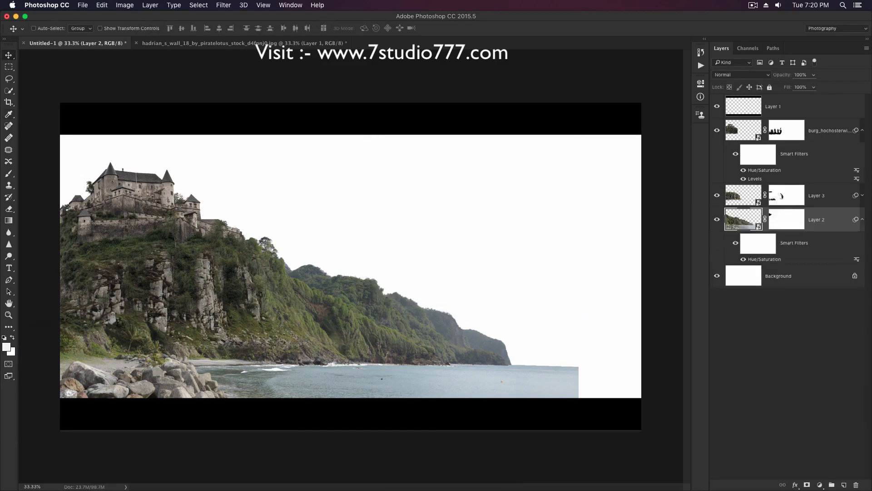
{"action": "left_click", "coordinate": [862, 220]}
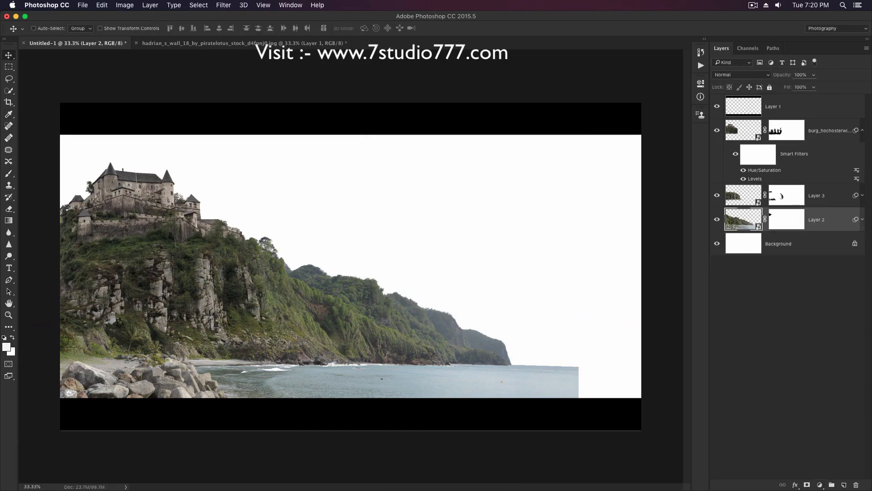
- Add a Curves adjustment clipped to Layer 2 and darken it with a point at input 82, output 47
{"action": "left_click", "coordinate": [819, 485]}
{"action": "left_click", "coordinate": [808, 354]}
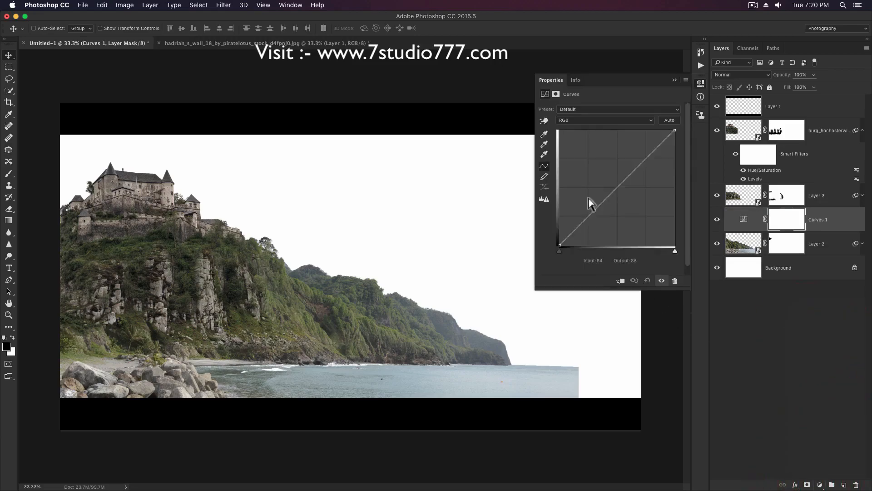
{"action": "left_click", "coordinate": [620, 281]}
{"action": "left_click_drag", "start_coordinate": [598, 210], "coordinate": [598, 225]}
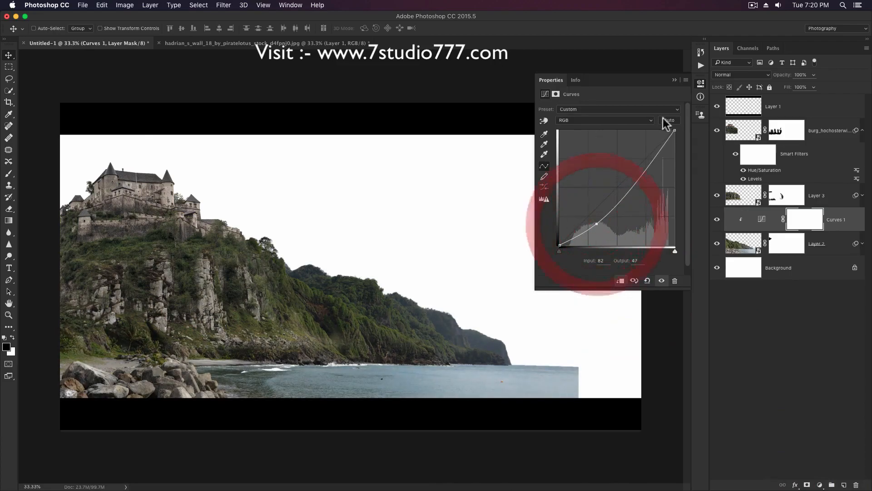
{"action": "left_click", "coordinate": [675, 80]}
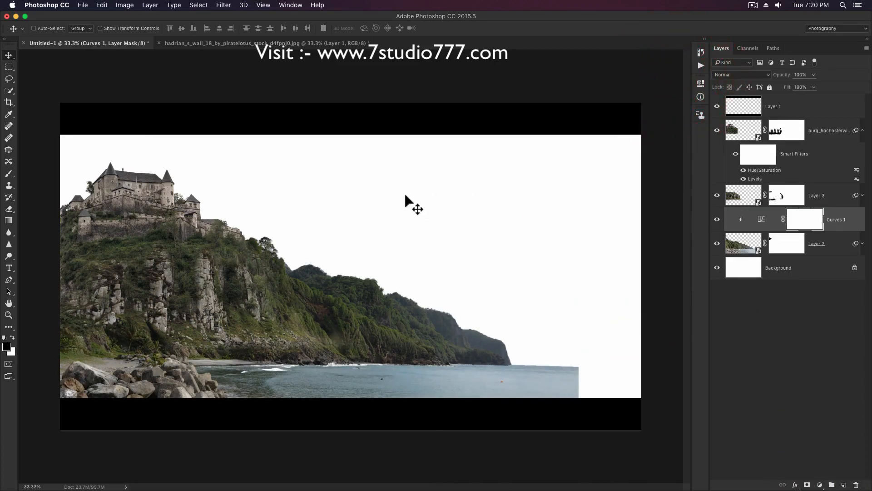
- Invert the Curves mask to black and brush white at 20% opacity on the slope below the castle
{"action": "key", "text": "super+i"}
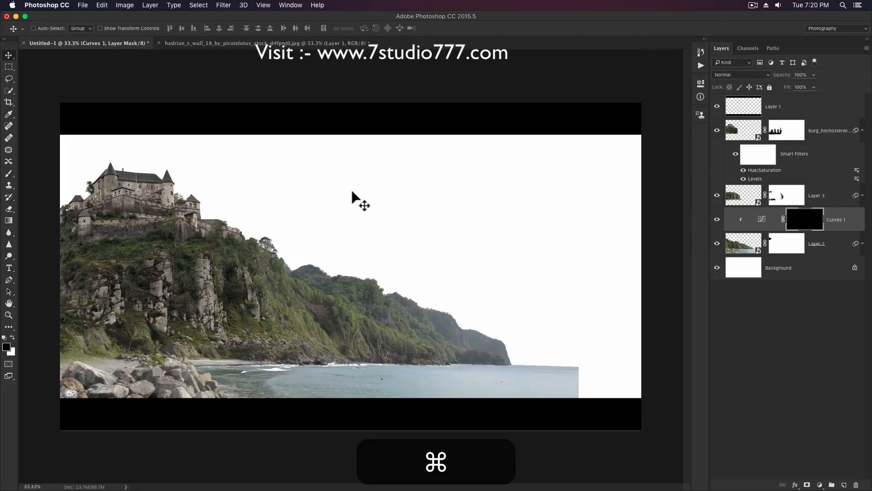
{"action": "key", "text": "b"}
{"action": "left_click", "coordinate": [276, 305]}
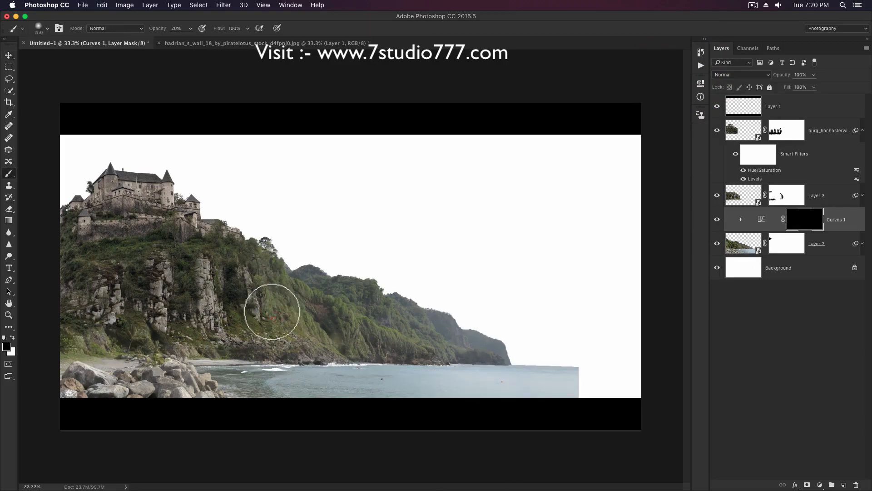
{"action": "key", "text": "x"}
{"action": "left_click", "coordinate": [272, 305]}
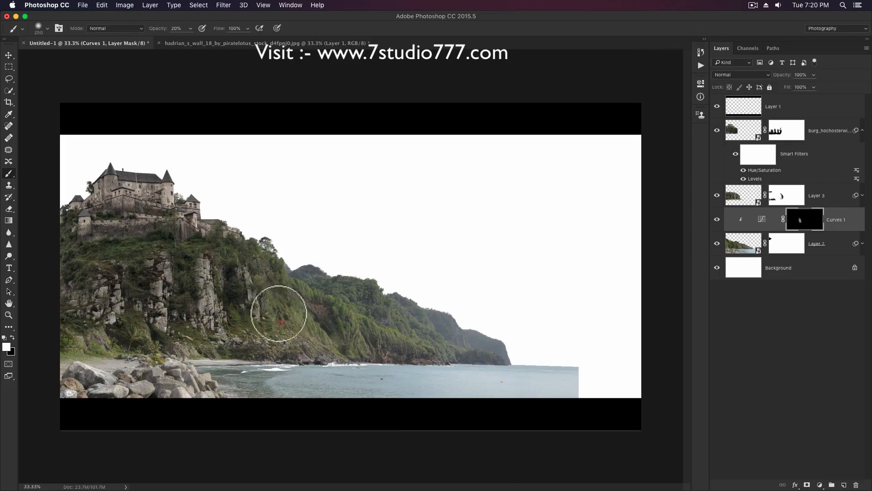
- Paint white on the Curves mask with varying brush sizes to darken the shoreline and the cliff's base
{"action": "left_click", "coordinate": [298, 338]}
{"action": "key", "text": "bracketleft"}
{"action": "left_click", "coordinate": [303, 354]}
{"action": "key", "text": "bracketleft"}
{"action": "mouse_move", "coordinate": [256, 348]}
{"action": "left_mouse_down"}
{"action": "mouse_move", "coordinate": [282, 338]}
{"action": "mouse_move", "coordinate": [267, 328]}
{"action": "mouse_move", "coordinate": [220, 349]}
{"action": "mouse_move", "coordinate": [75, 344]}
{"action": "mouse_move", "coordinate": [69, 254]}
{"action": "mouse_move", "coordinate": [73, 315]}
{"action": "mouse_move", "coordinate": [77, 306]}
{"action": "mouse_move", "coordinate": [84, 332]}
{"action": "mouse_move", "coordinate": [102, 341]}
{"action": "mouse_move", "coordinate": [72, 343]}
{"action": "mouse_move", "coordinate": [141, 346]}
{"action": "mouse_move", "coordinate": [78, 344]}
{"action": "left_mouse_up"}
{"action": "key", "text": "bracketright"}
{"action": "key", "text": "bracketright"}
{"action": "key", "text": "bracketright"}
{"action": "key", "text": "bracketleft"}
{"action": "left_click_drag", "start_coordinate": [93, 348], "coordinate": [83, 346]}
{"action": "key", "text": "bracketleft"}
{"action": "mouse_move", "coordinate": [86, 344]}
{"action": "left_mouse_down"}
{"action": "mouse_move", "coordinate": [210, 341]}
{"action": "mouse_move", "coordinate": [151, 337]}
{"action": "mouse_move", "coordinate": [186, 335]}
{"action": "mouse_move", "coordinate": [321, 346]}
{"action": "mouse_move", "coordinate": [238, 327]}
{"action": "mouse_move", "coordinate": [234, 313]}
{"action": "mouse_move", "coordinate": [253, 327]}
{"action": "left_mouse_up"}
- Raise the brush opacity to 30% and paint white on the Curves mask over the distant green hills and headland
{"action": "key", "text": "3"}
{"action": "mouse_move", "coordinate": [341, 314]}
{"action": "left_mouse_down"}
{"action": "mouse_move", "coordinate": [333, 337]}
{"action": "mouse_move", "coordinate": [352, 350]}
{"action": "mouse_move", "coordinate": [431, 352]}
{"action": "left_mouse_up"}
{"action": "left_click_drag", "start_coordinate": [301, 272], "coordinate": [415, 317]}
{"action": "left_click_drag", "start_coordinate": [368, 290], "coordinate": [368, 300]}
{"action": "left_click_drag", "start_coordinate": [459, 333], "coordinate": [376, 317]}
{"action": "left_click_drag", "start_coordinate": [446, 346], "coordinate": [425, 336]}
{"action": "left_click_drag", "start_coordinate": [451, 343], "coordinate": [411, 311]}
{"action": "left_click_drag", "start_coordinate": [472, 330], "coordinate": [449, 317]}
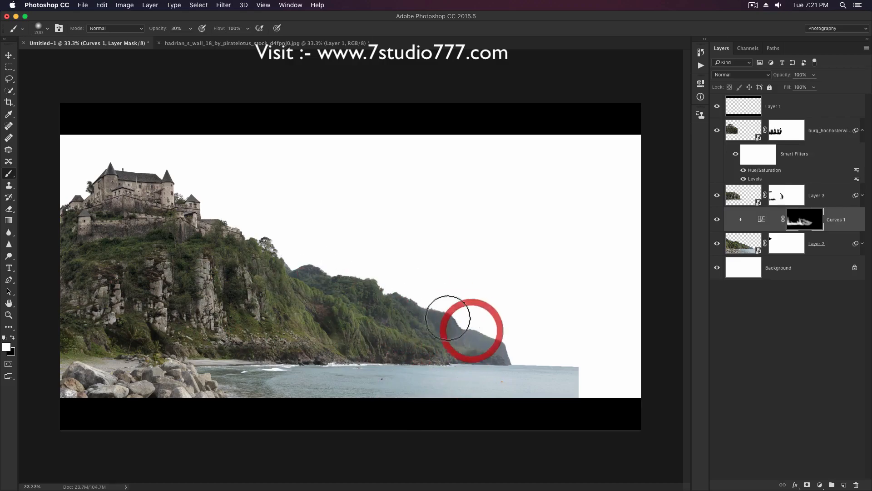
{"action": "left_click_drag", "start_coordinate": [511, 352], "coordinate": [449, 356]}
- Refine the Curves mask by alternating black and white strokes over the middle slope, the far ridge and the headland's base
{"action": "key", "text": "x"}
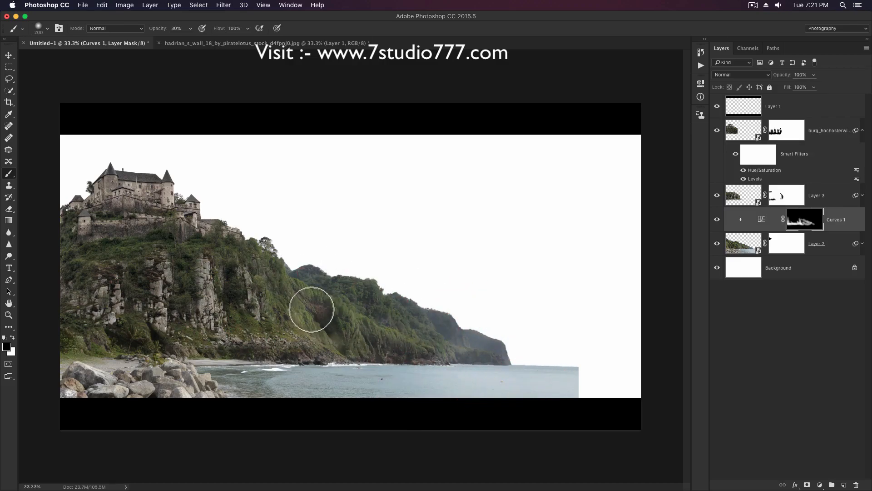
{"action": "mouse_move", "coordinate": [332, 333]}
{"action": "left_mouse_down"}
{"action": "mouse_move", "coordinate": [342, 335]}
{"action": "mouse_move", "coordinate": [345, 322]}
{"action": "left_mouse_up"}
{"action": "key", "text": "x"}
{"action": "mouse_move", "coordinate": [292, 274]}
{"action": "left_mouse_down"}
{"action": "mouse_move", "coordinate": [327, 294]}
{"action": "mouse_move", "coordinate": [348, 284]}
{"action": "left_mouse_up"}
{"action": "key", "text": "x"}
{"action": "mouse_move", "coordinate": [426, 354]}
{"action": "left_mouse_down"}
{"action": "mouse_move", "coordinate": [406, 345]}
{"action": "mouse_move", "coordinate": [376, 352]}
{"action": "mouse_move", "coordinate": [430, 357]}
{"action": "mouse_move", "coordinate": [400, 352]}
{"action": "left_mouse_up"}
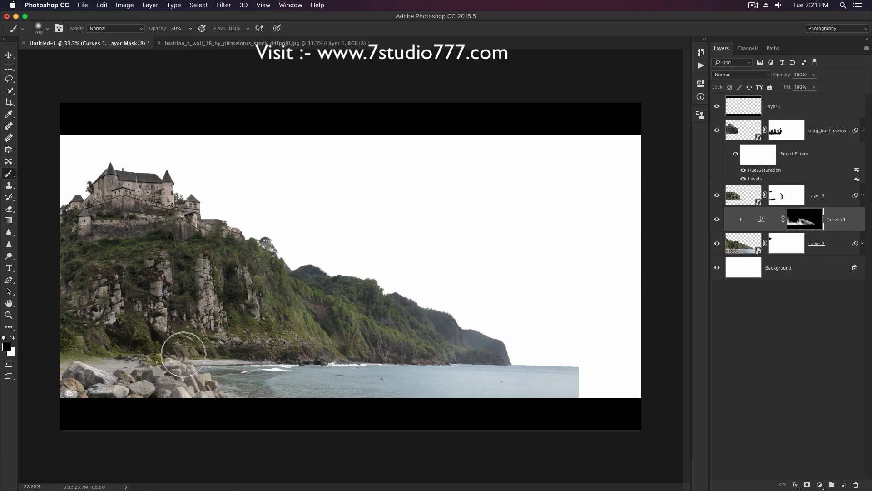
- Paint white on the Curves mask at 30% opacity over the foreground rocks and beach
{"action": "key", "text": "x"}
{"action": "mouse_move", "coordinate": [189, 388]}
{"action": "left_mouse_down"}
{"action": "mouse_move", "coordinate": [172, 368]}
{"action": "mouse_move", "coordinate": [200, 386]}
{"action": "mouse_move", "coordinate": [97, 389]}
{"action": "mouse_move", "coordinate": [85, 367]}
{"action": "mouse_move", "coordinate": [66, 393]}
{"action": "left_mouse_up"}
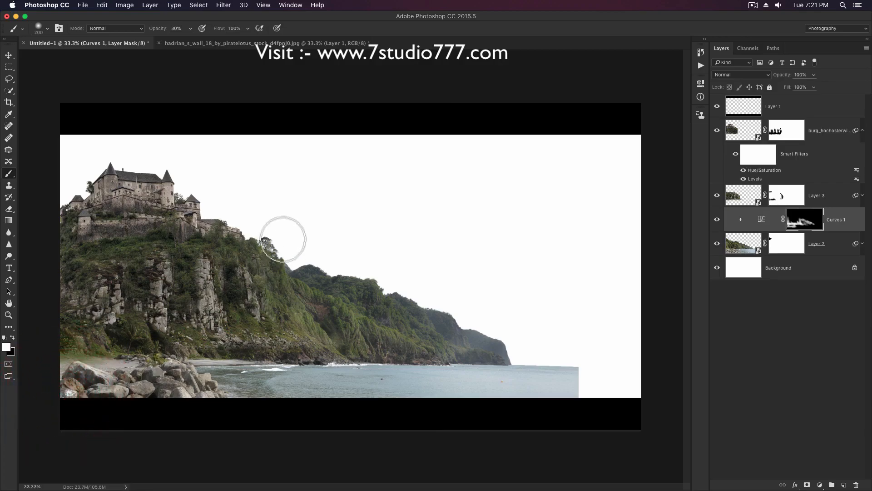
- Collapse the castle layer's smart filters and group the castle, cliff, Curves and beach layers
{"action": "key", "text": "v"}
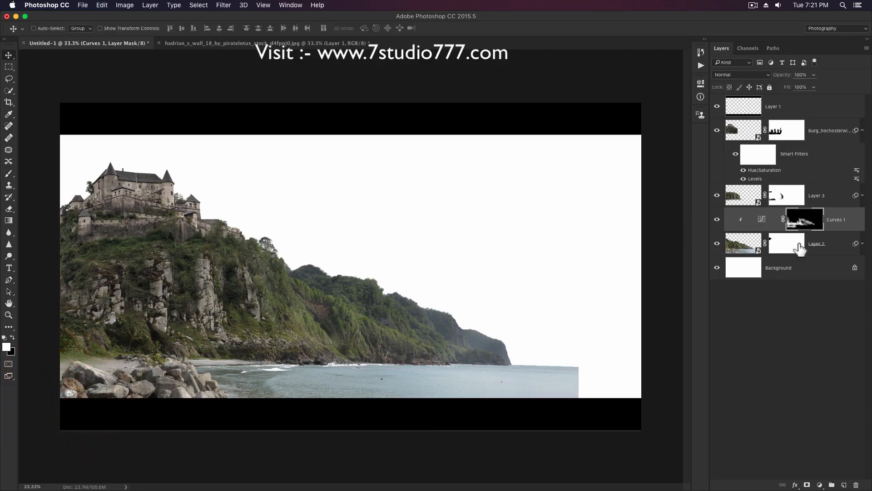
{"action": "left_click", "coordinate": [862, 130]}
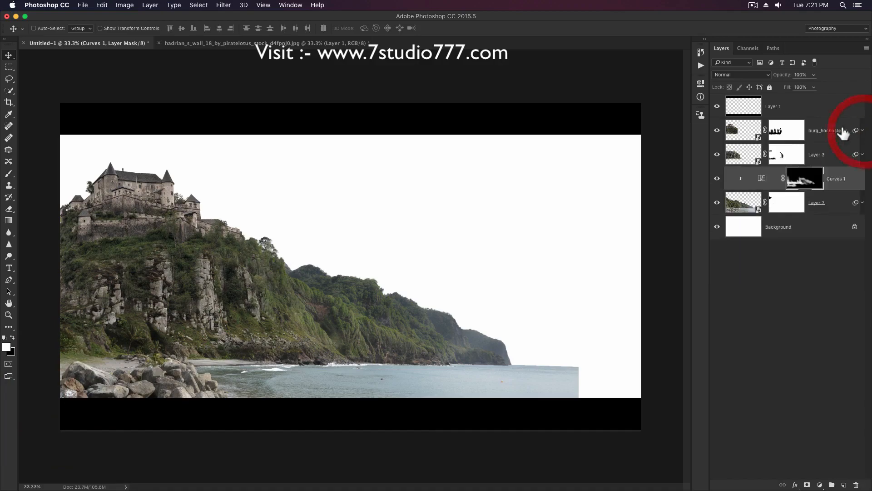
{"action": "left_click", "coordinate": [838, 202], "text": "shift"}
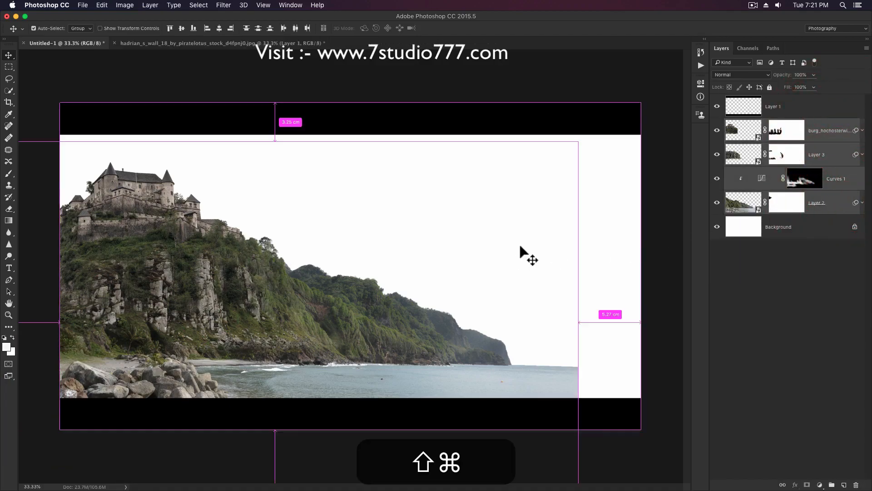
{"action": "key", "text": "super+g"}
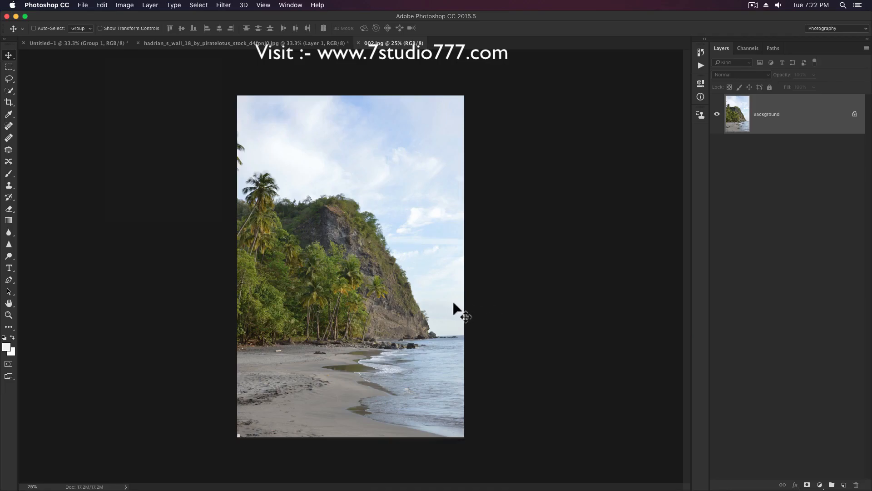
- Quick-select the sky in 002.jpg, invert the selection and add a layer mask that hides the sky
{"action": "key", "text": "w"}
{"action": "mouse_move", "coordinate": [449, 312]}
{"action": "left_mouse_down"}
{"action": "mouse_move", "coordinate": [436, 255]}
{"action": "mouse_move", "coordinate": [369, 158]}
{"action": "mouse_move", "coordinate": [380, 169]}
{"action": "left_mouse_up"}
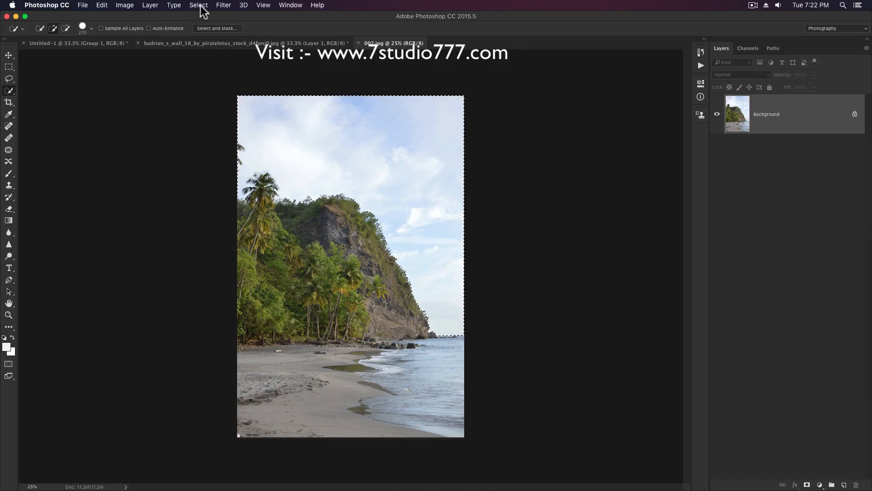
{"action": "left_click", "coordinate": [202, 6]}
{"action": "left_click", "coordinate": [211, 39]}
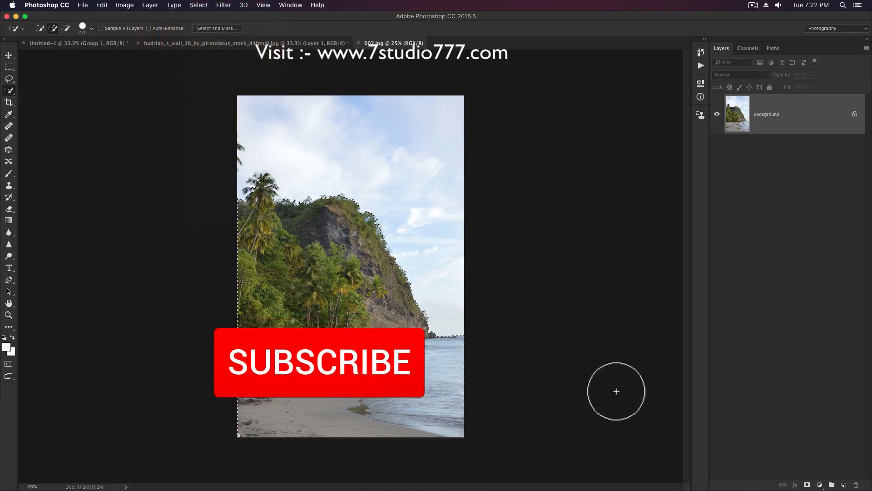
{"action": "left_click", "coordinate": [806, 485]}
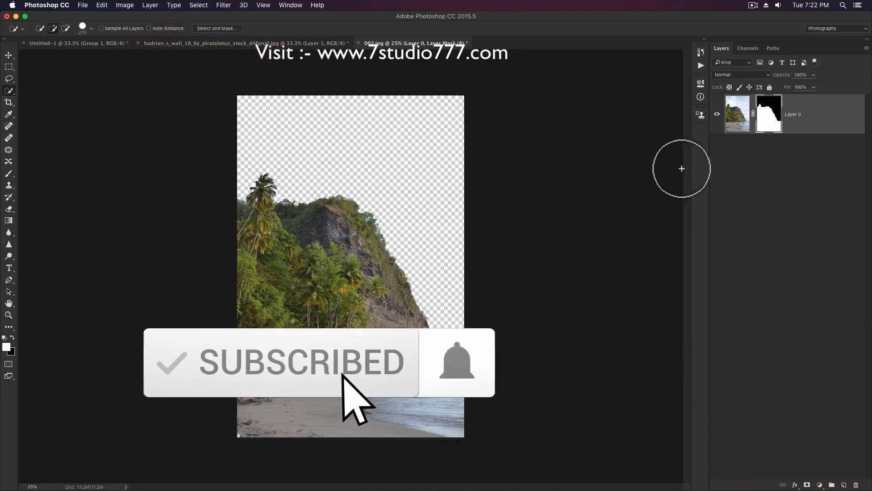
- Open Select and Mask on the new mask and brush Refine Edge over the tall palm's fronds and the hill behind it
{"action": "double_click", "coordinate": [769, 120]}
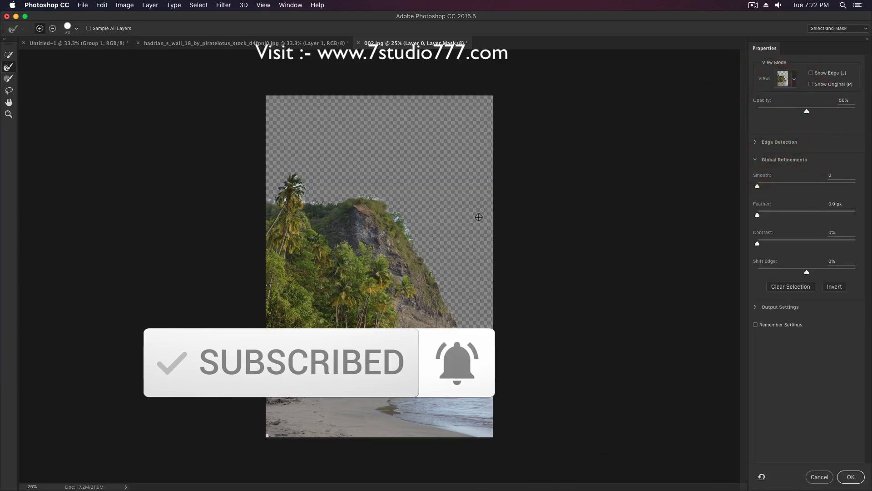
{"action": "key", "text": "z"}
{"action": "left_click_drag", "start_coordinate": [413, 229], "coordinate": [473, 241]}
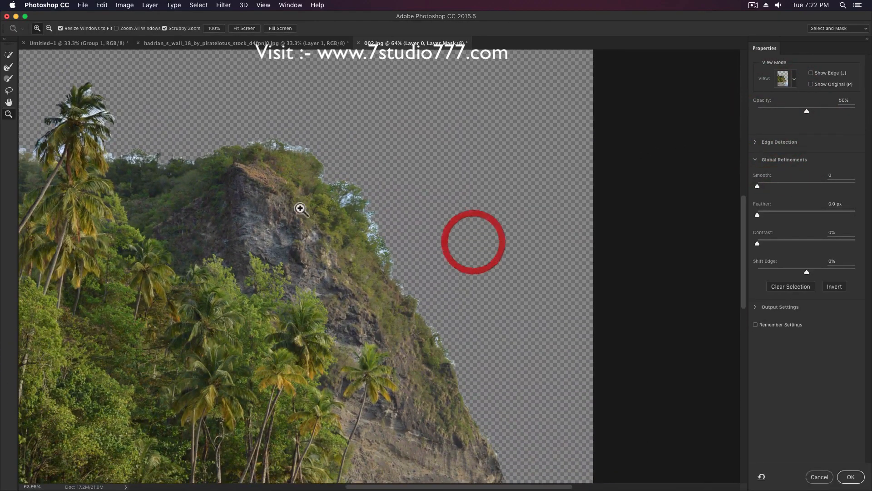
{"action": "left_click", "coordinate": [8, 68]}
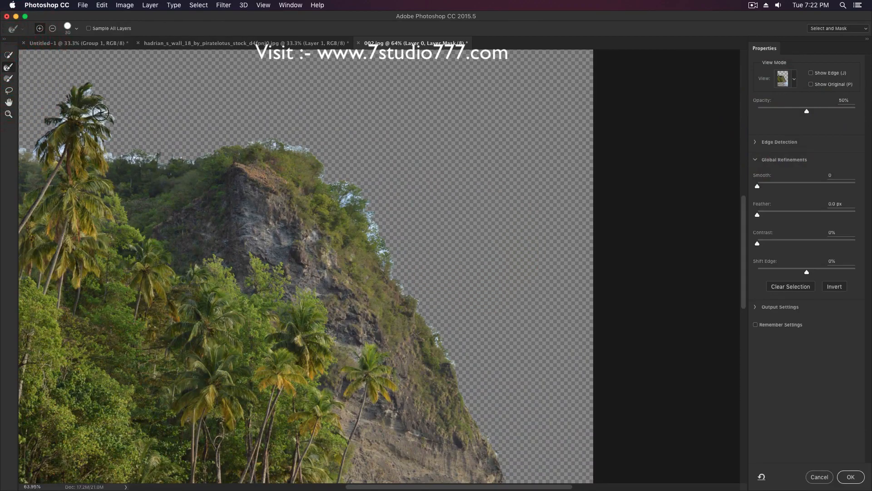
{"action": "mouse_move", "coordinate": [84, 122]}
{"action": "left_mouse_down"}
{"action": "mouse_move", "coordinate": [136, 157]}
{"action": "mouse_move", "coordinate": [93, 133]}
{"action": "left_mouse_up"}
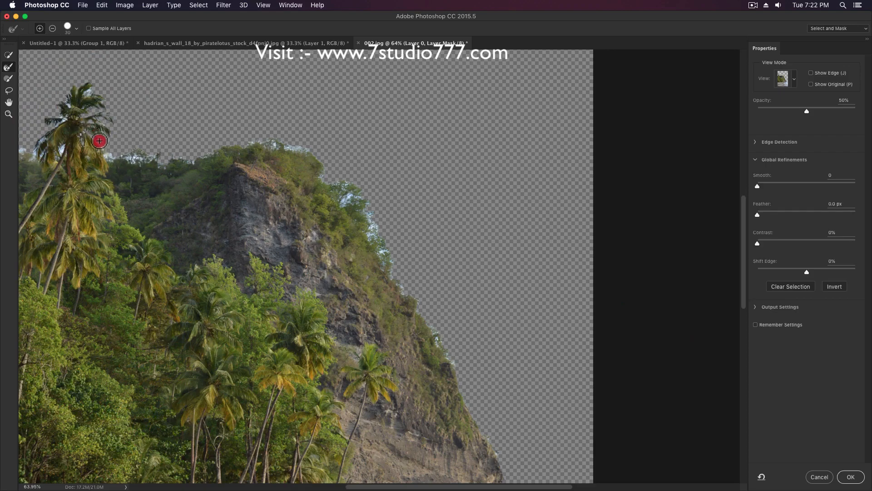
{"action": "mouse_move", "coordinate": [123, 159]}
{"action": "left_mouse_down"}
{"action": "mouse_move", "coordinate": [173, 154]}
{"action": "mouse_move", "coordinate": [164, 169]}
{"action": "left_mouse_up"}
{"action": "left_click_drag", "start_coordinate": [68, 98], "coordinate": [69, 114]}
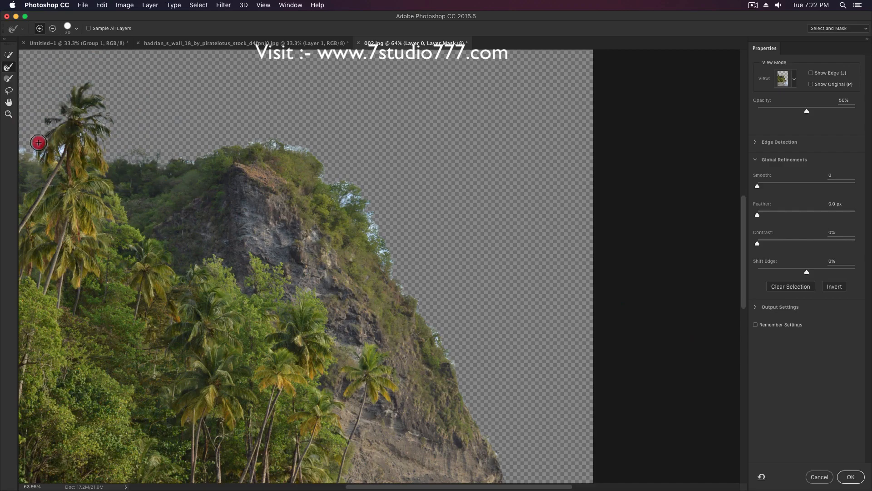
{"action": "left_click_drag", "start_coordinate": [18, 151], "coordinate": [28, 147]}
- Refine the mask along the cliff's ridge and seaward slope, turn on Remember Settings and accept the refinement
{"action": "mouse_move", "coordinate": [216, 152]}
{"action": "left_mouse_down"}
{"action": "mouse_move", "coordinate": [146, 166]}
{"action": "mouse_move", "coordinate": [256, 144]}
{"action": "mouse_move", "coordinate": [326, 157]}
{"action": "mouse_move", "coordinate": [346, 173]}
{"action": "mouse_move", "coordinate": [321, 180]}
{"action": "mouse_move", "coordinate": [333, 188]}
{"action": "mouse_move", "coordinate": [349, 181]}
{"action": "mouse_move", "coordinate": [333, 186]}
{"action": "mouse_move", "coordinate": [343, 188]}
{"action": "mouse_move", "coordinate": [338, 200]}
{"action": "mouse_move", "coordinate": [398, 199]}
{"action": "mouse_move", "coordinate": [364, 196]}
{"action": "mouse_move", "coordinate": [375, 233]}
{"action": "mouse_move", "coordinate": [336, 187]}
{"action": "left_mouse_up"}
{"action": "key", "text": "]"}
{"action": "mouse_move", "coordinate": [376, 237]}
{"action": "left_mouse_down"}
{"action": "mouse_move", "coordinate": [382, 272]}
{"action": "mouse_move", "coordinate": [384, 246]}
{"action": "mouse_move", "coordinate": [387, 274]}
{"action": "mouse_move", "coordinate": [420, 307]}
{"action": "mouse_move", "coordinate": [438, 358]}
{"action": "mouse_move", "coordinate": [442, 350]}
{"action": "mouse_move", "coordinate": [459, 378]}
{"action": "mouse_move", "coordinate": [465, 321]}
{"action": "mouse_move", "coordinate": [472, 352]}
{"action": "mouse_move", "coordinate": [459, 322]}
{"action": "left_mouse_up"}
{"action": "key", "text": "space"}
{"action": "left_click_drag", "start_coordinate": [457, 363], "coordinate": [464, 370]}
{"action": "key", "text": "space"}
{"action": "mouse_move", "coordinate": [351, 187]}
{"action": "left_mouse_down"}
{"action": "mouse_move", "coordinate": [390, 228]}
{"action": "mouse_move", "coordinate": [356, 165]}
{"action": "left_mouse_up"}
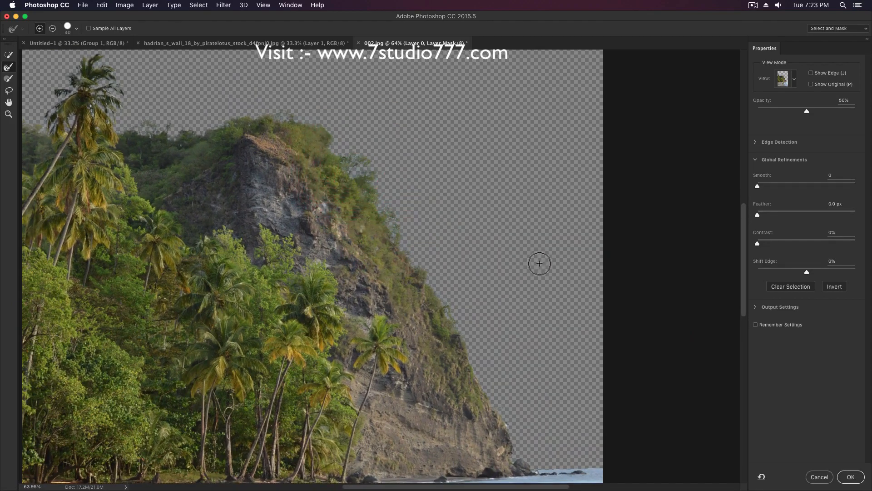
{"action": "left_click", "coordinate": [755, 324]}
{"action": "left_click", "coordinate": [852, 476]}
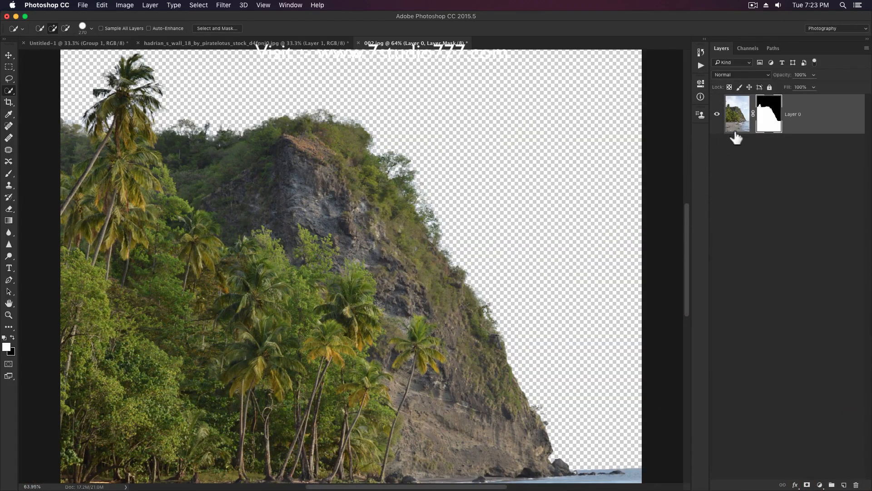
- Apply the layer mask to the palm cliff cutout and convert the layer to a Smart Object
{"action": "right_click", "coordinate": [772, 128]}
{"action": "left_click", "coordinate": [775, 149]}
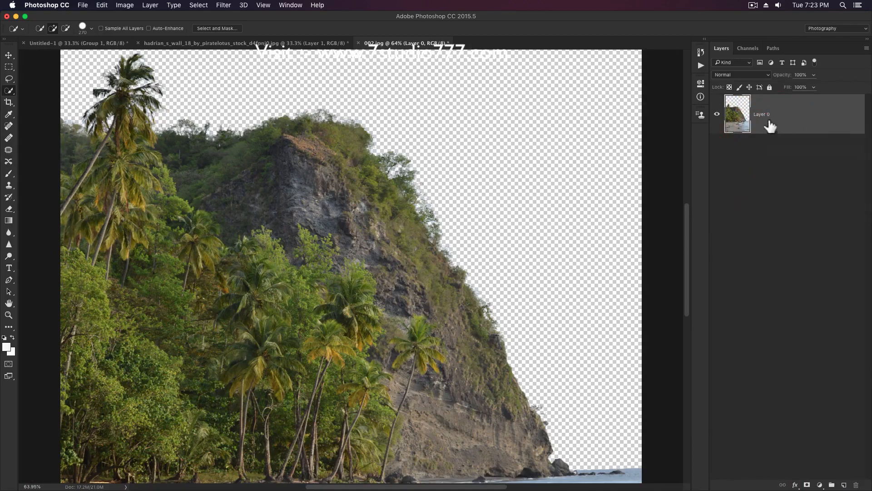
{"action": "right_click", "coordinate": [793, 122]}
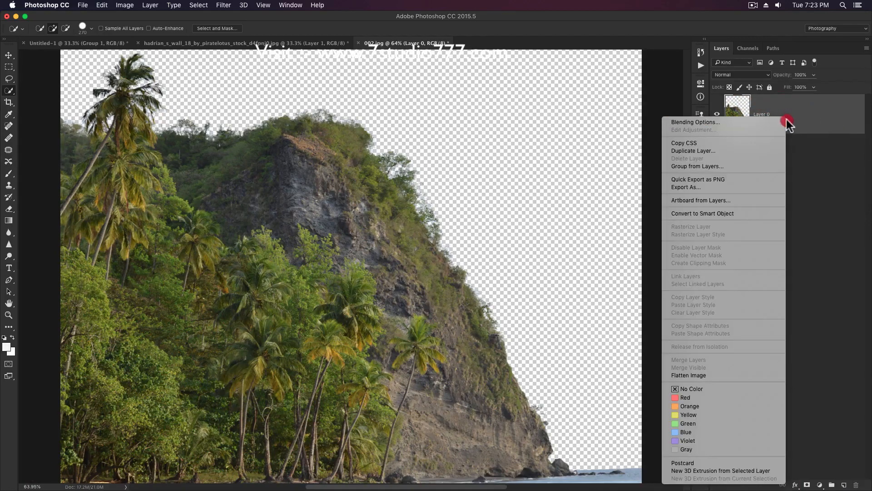
{"action": "left_click", "coordinate": [707, 214]}
- Bring the palm cliff cutout into the Untitled-1 composite and place it right of the castle headland
{"action": "left_click_drag", "start_coordinate": [415, 255], "coordinate": [238, 146]}
{"action": "key", "text": "v"}
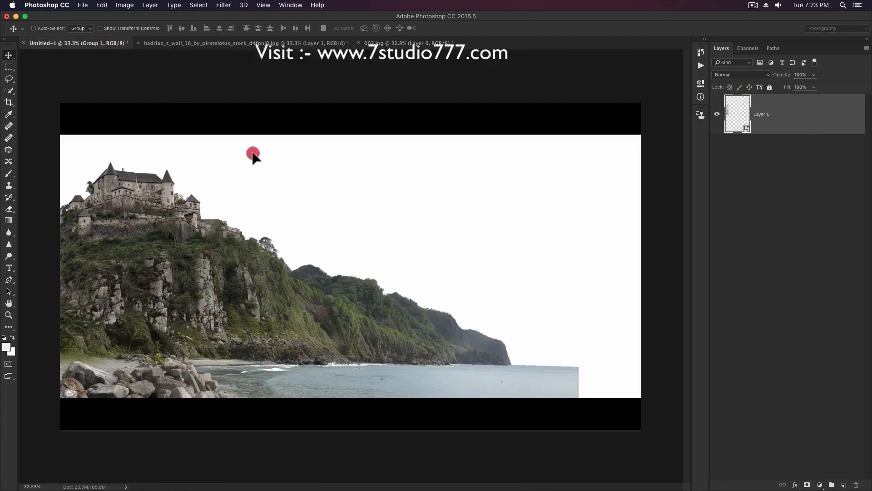
{"action": "left_click_drag", "start_coordinate": [459, 278], "coordinate": [481, 255]}
- Flip the palm cliff horizontally, scale it down and position it against the frame's right edge above the lower black bar
{"action": "key", "text": "super+t"}
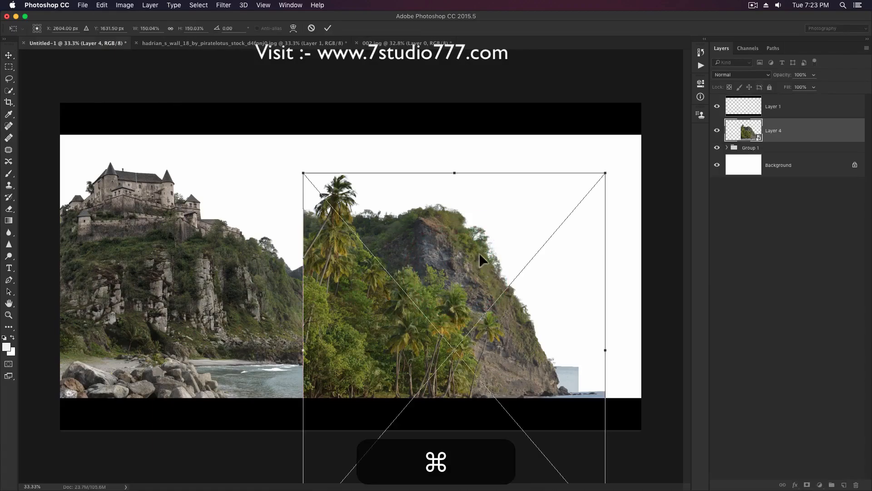
{"action": "right_click", "coordinate": [479, 253]}
{"action": "left_click", "coordinate": [502, 359]}
{"action": "left_click_drag", "start_coordinate": [429, 412], "coordinate": [473, 397]}
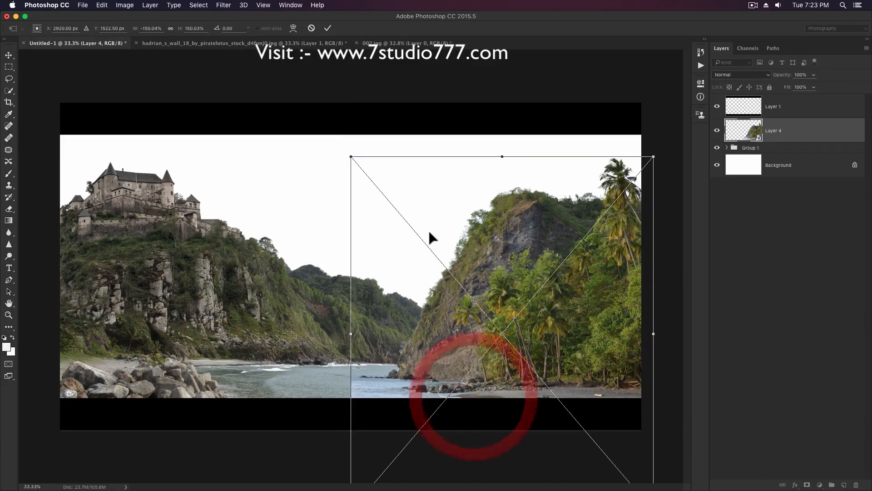
{"action": "left_click_drag", "start_coordinate": [352, 156], "coordinate": [380, 184]}
{"action": "left_click_drag", "start_coordinate": [568, 328], "coordinate": [577, 335]}
{"action": "key", "text": "Return"}
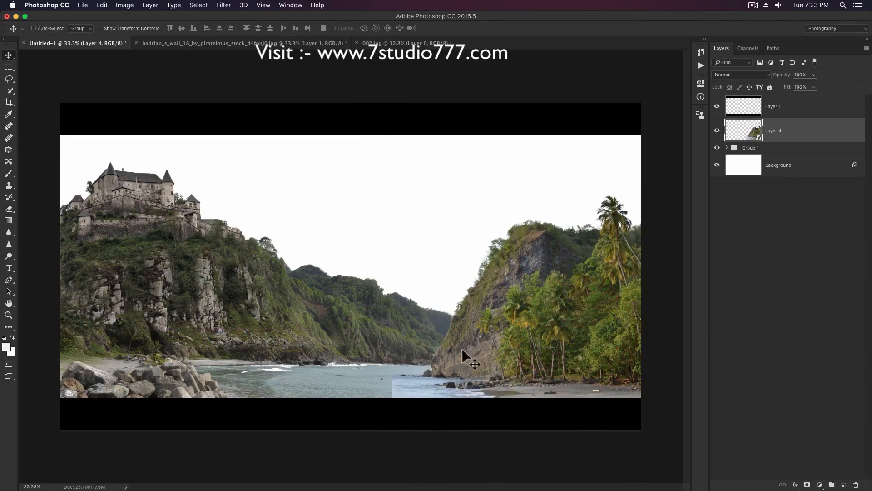
- Add a layer mask to the palm cliff layer
{"action": "key", "text": "z"}
{"action": "left_click_drag", "start_coordinate": [449, 376], "coordinate": [466, 315]}
{"action": "left_click", "coordinate": [807, 485]}
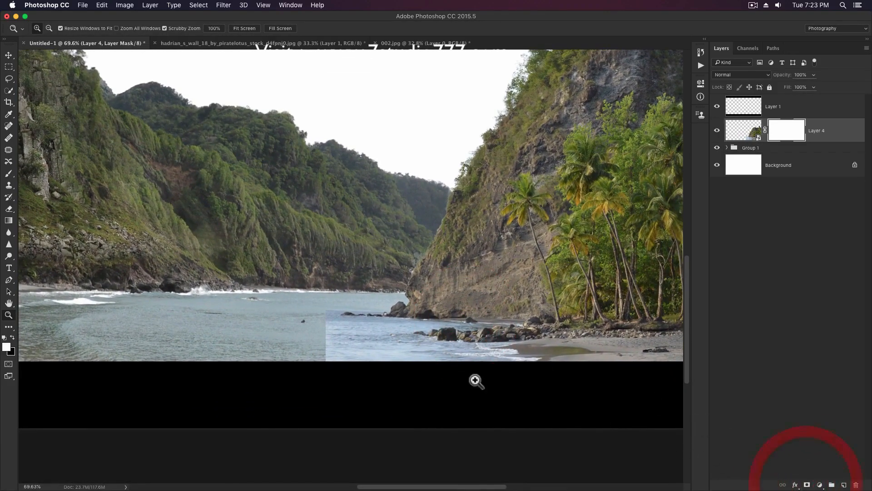
- Paint black on the palm cliff's mask with a 100 px brush at 100% opacity to hide the vertical seam in the water
{"action": "key", "text": "b"}
{"action": "right_click", "coordinate": [390, 247]}
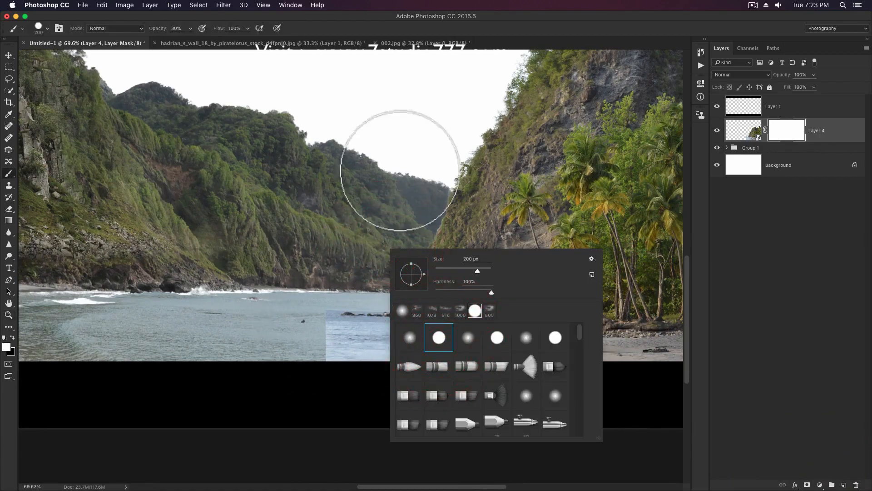
{"action": "left_click", "coordinate": [439, 28]}
{"action": "key", "text": "bracketleft"}
{"action": "key", "text": "bracketleft"}
{"action": "key", "text": "bracketleft"}
{"action": "key", "text": "bracketleft"}
{"action": "left_click", "coordinate": [319, 325]}
{"action": "key", "text": "x"}
{"action": "key", "text": "0"}
{"action": "left_click", "coordinate": [317, 325]}
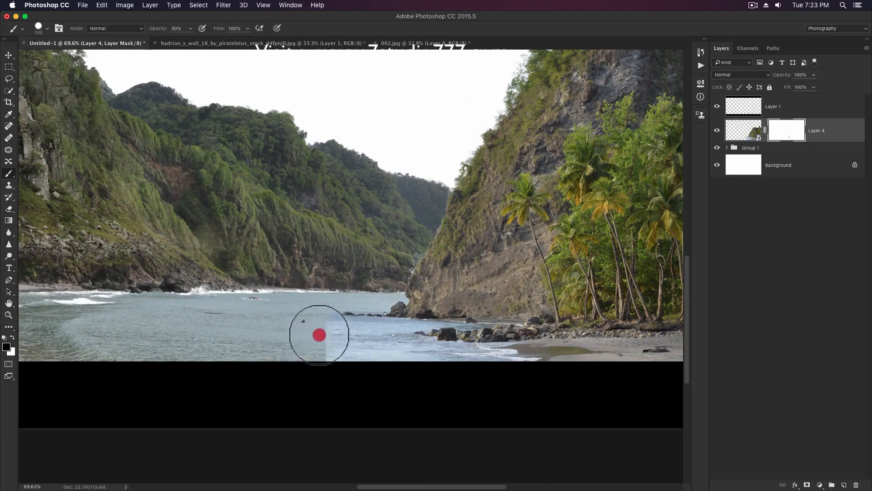
{"action": "left_click", "coordinate": [315, 323]}
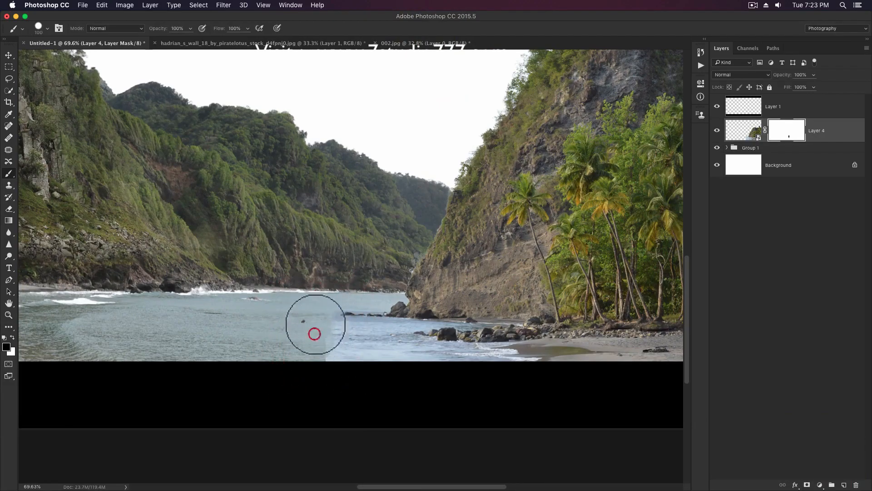
{"action": "right_click", "coordinate": [353, 257]}
{"action": "mouse_move", "coordinate": [326, 322]}
{"action": "left_mouse_down"}
{"action": "mouse_move", "coordinate": [332, 355]}
{"action": "mouse_move", "coordinate": [371, 357]}
{"action": "mouse_move", "coordinate": [338, 354]}
{"action": "left_mouse_up"}
- Use a small hard round brush to mask out the water strip above the small rocks at the cliff's foot
{"action": "key", "text": "z"}
{"action": "left_click_drag", "start_coordinate": [367, 313], "coordinate": [403, 317]}
{"action": "key", "text": "b"}
{"action": "right_click", "coordinate": [403, 290]}
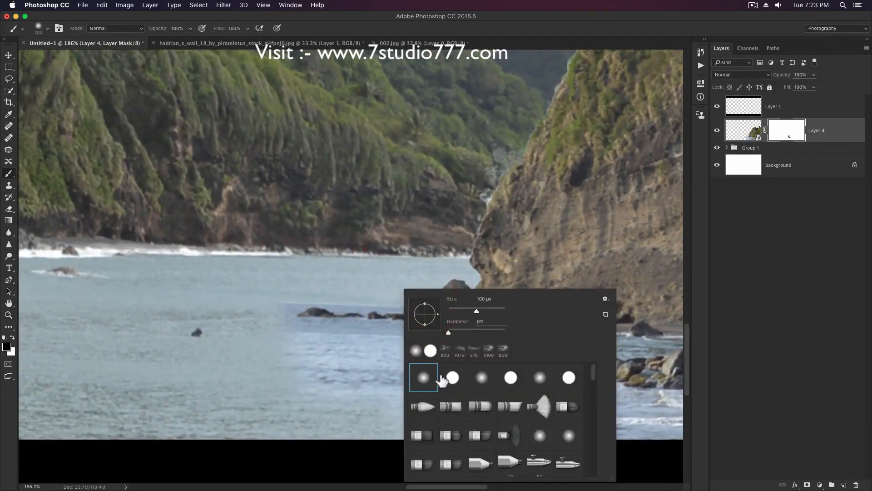
{"action": "left_click", "coordinate": [198, 321]}
{"action": "key", "text": "bracketleft"}
{"action": "key", "text": "bracketleft"}
{"action": "key", "text": "bracketleft"}
{"action": "key", "text": "bracketleft"}
{"action": "key", "text": "bracketleft"}
{"action": "key", "text": "bracketleft"}
{"action": "key", "text": "bracketleft"}
{"action": "key", "text": "bracketleft"}
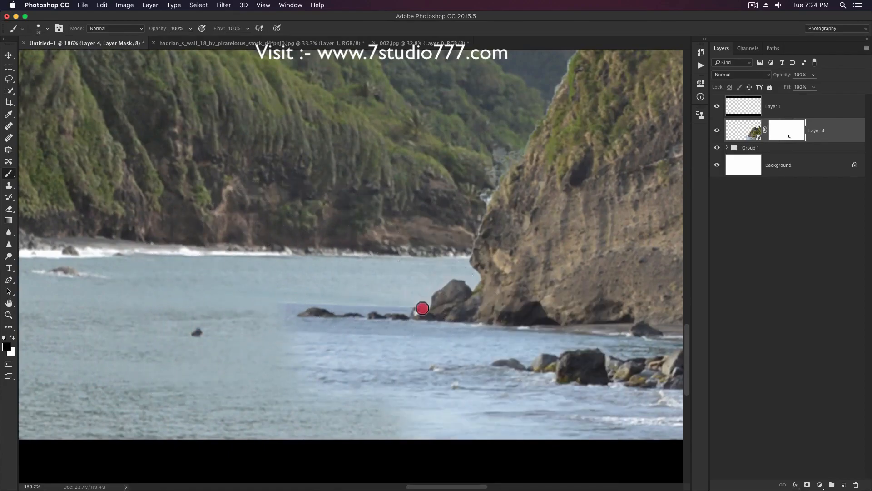
{"action": "left_click", "coordinate": [413, 304]}
{"action": "left_click", "coordinate": [367, 311]}
{"action": "left_click", "coordinate": [403, 306]}
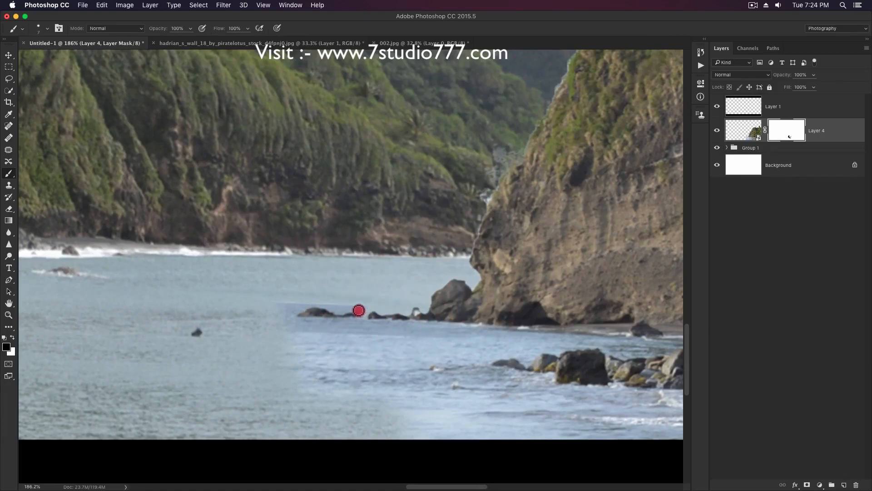
- Vary the brush size and mask out the remaining water strip around the outermost small rock and beyond its seaward end
{"action": "key", "text": "bracketright"}
{"action": "key", "text": "bracketright"}
{"action": "key", "text": "bracketright"}
{"action": "left_click", "coordinate": [329, 304]}
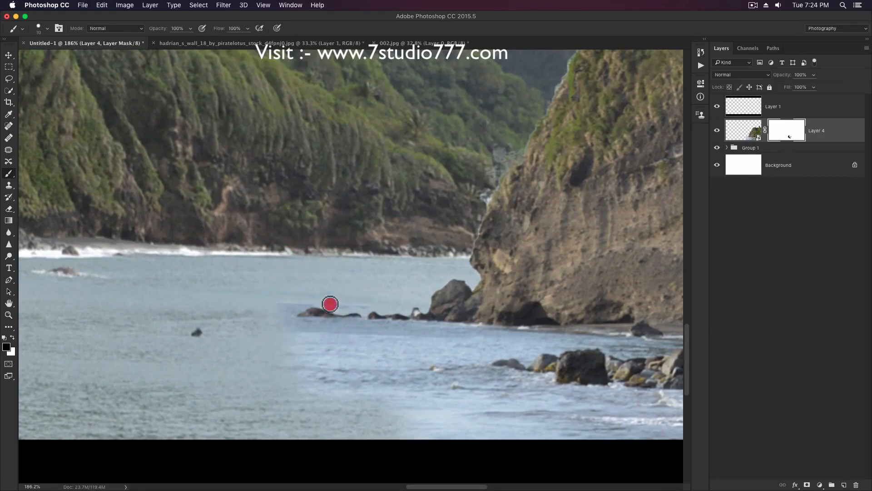
{"action": "key", "text": "bracketleft"}
{"action": "key", "text": "bracketleft"}
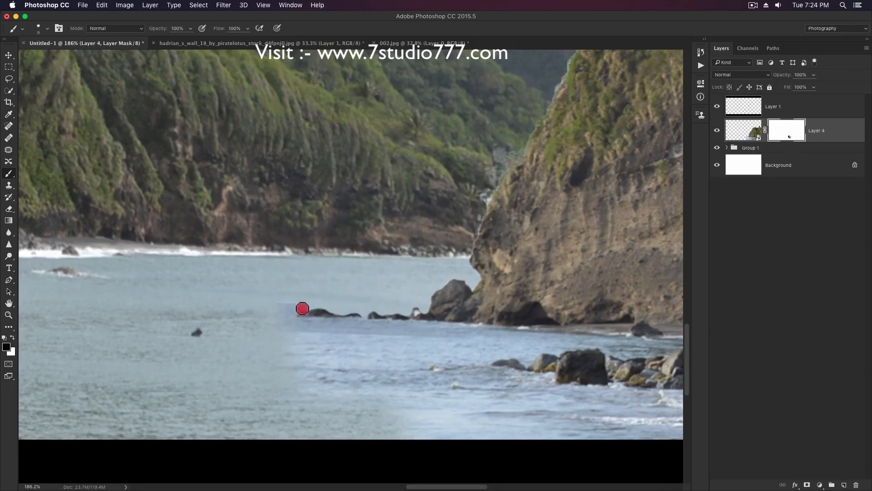
{"action": "key", "text": "bracketright"}
{"action": "key", "text": "bracketright"}
{"action": "key", "text": "bracketright"}
{"action": "left_click_drag", "start_coordinate": [279, 306], "coordinate": [233, 336]}
- Blend the two waters below the rocks by painting black on the mask with a soft round brush at 20% opacity
{"action": "right_click", "coordinate": [403, 280]}
{"action": "left_click", "coordinate": [426, 370]}
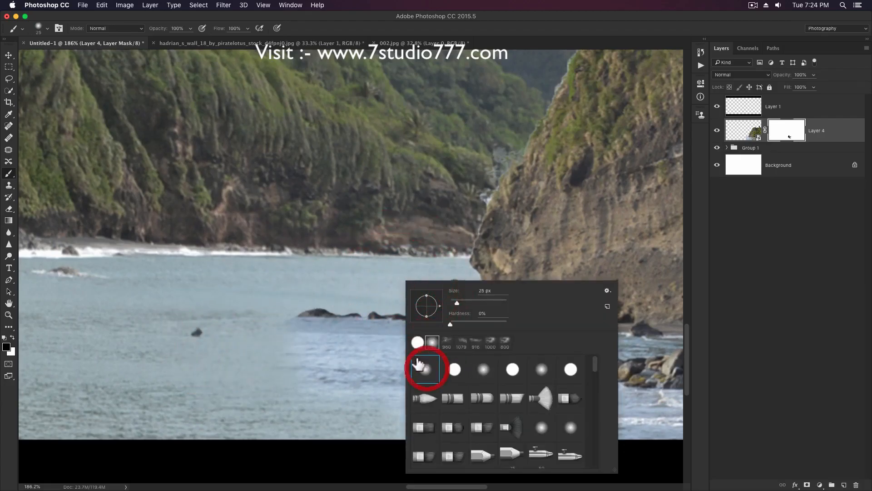
{"action": "left_click", "coordinate": [178, 29]}
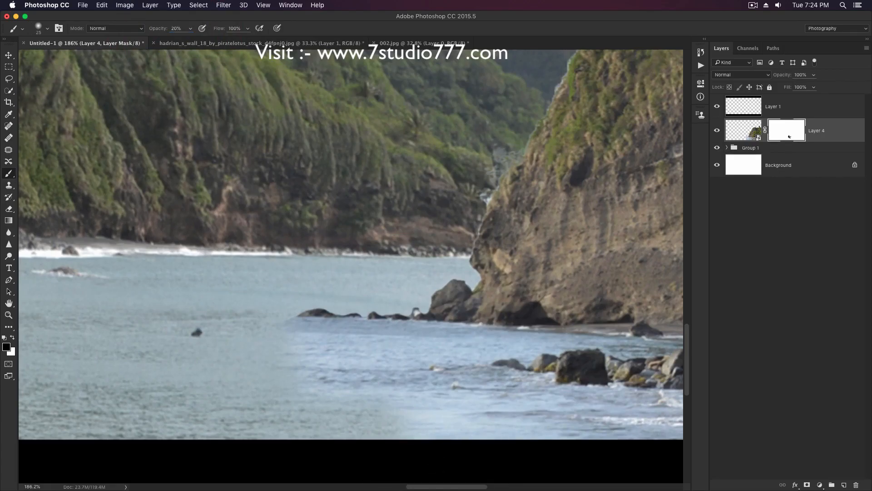
{"action": "left_click_drag", "start_coordinate": [314, 341], "coordinate": [455, 406]}
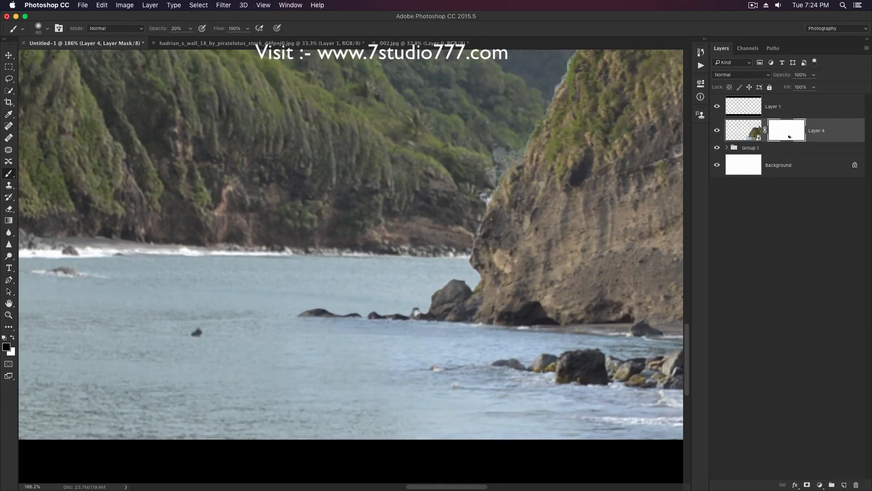
- Desaturate the palm cliff image with a Hue/Saturation adjustment, setting Saturation to -42
{"action": "key", "text": "z"}
{"action": "left_click_drag", "start_coordinate": [432, 333], "coordinate": [359, 333]}
{"action": "key", "text": "v"}
{"action": "left_click", "coordinate": [744, 130]}
{"action": "left_click_drag", "start_coordinate": [545, 273], "coordinate": [189, 329]}
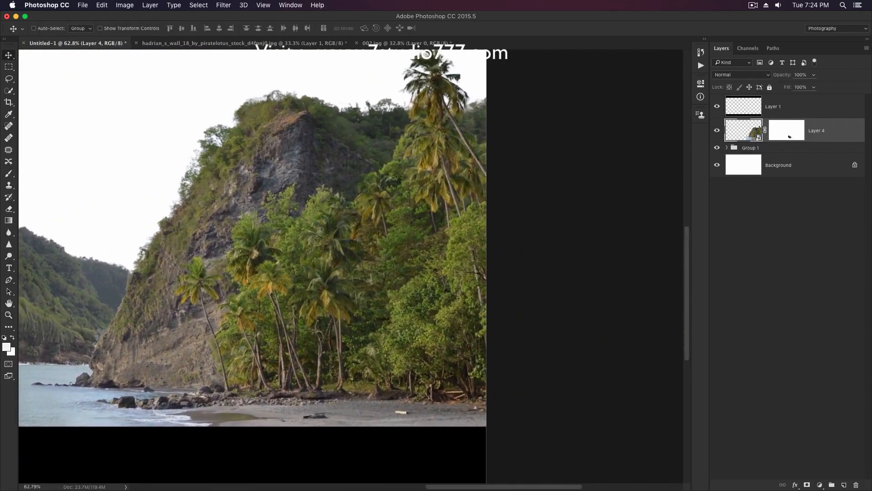
{"action": "key", "text": "super+u"}
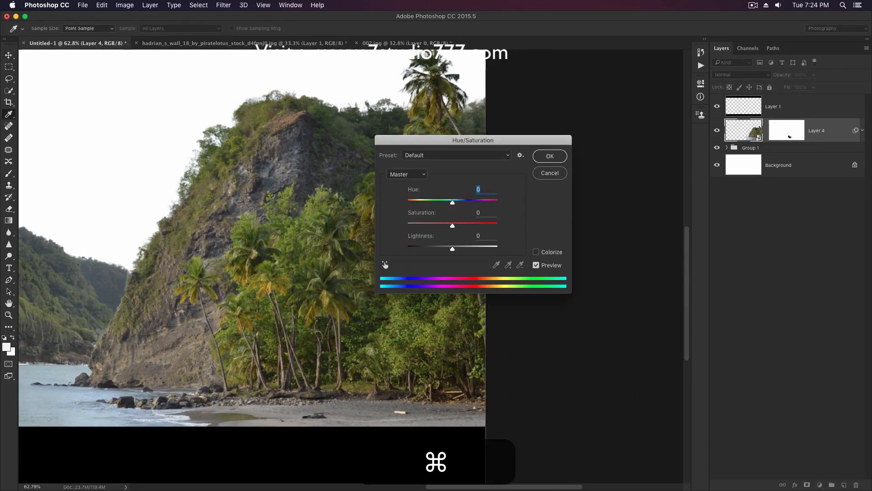
{"action": "left_click_drag", "start_coordinate": [453, 226], "coordinate": [449, 226]}
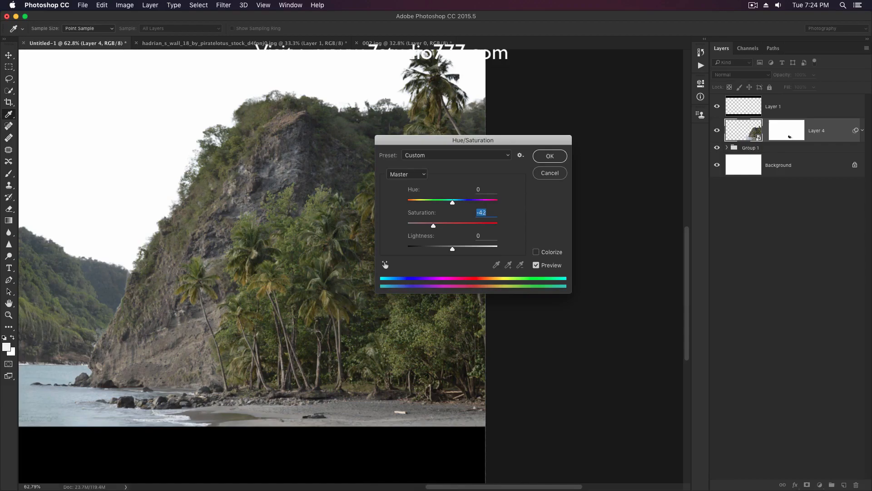
{"action": "key", "text": "Return"}
- Add a Curves adjustment above the palm cliff layer, pull its curve down slightly and clip it to that layer
{"action": "key", "text": "z"}
{"action": "left_click_drag", "start_coordinate": [443, 261], "coordinate": [500, 250]}
{"action": "key", "text": "v"}
{"action": "left_click", "coordinate": [862, 130]}
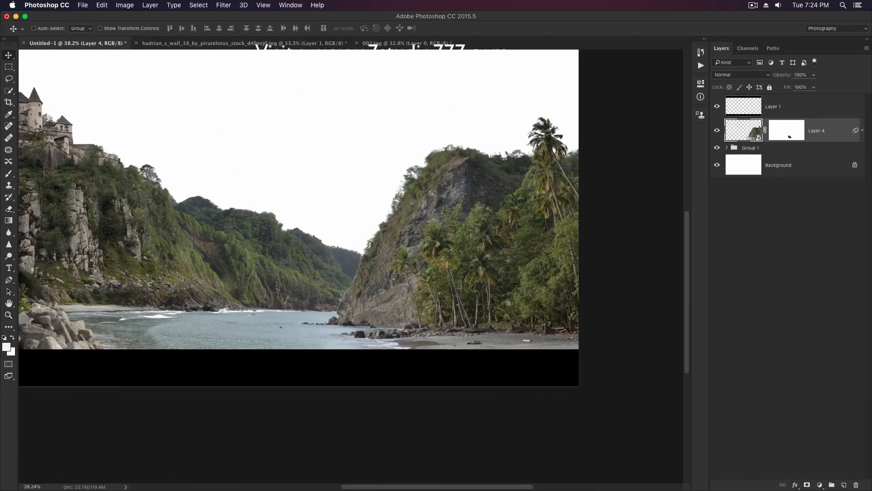
{"action": "left_click", "coordinate": [819, 485]}
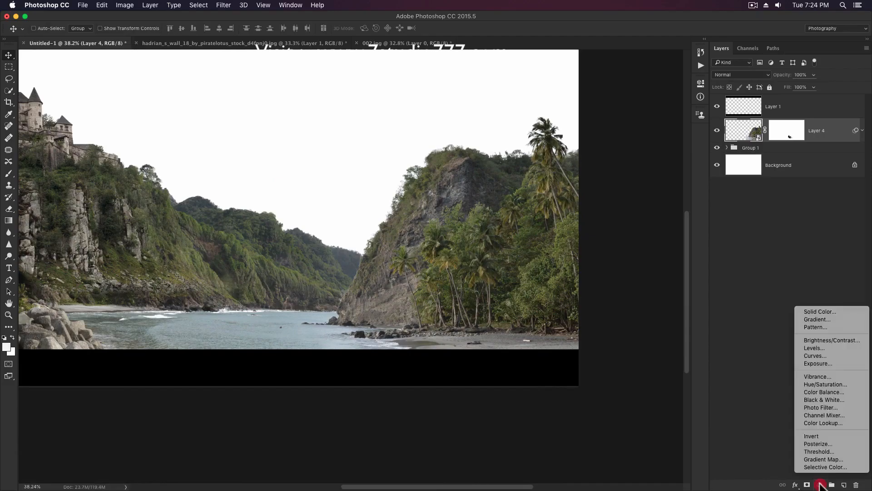
{"action": "left_click", "coordinate": [830, 356]}
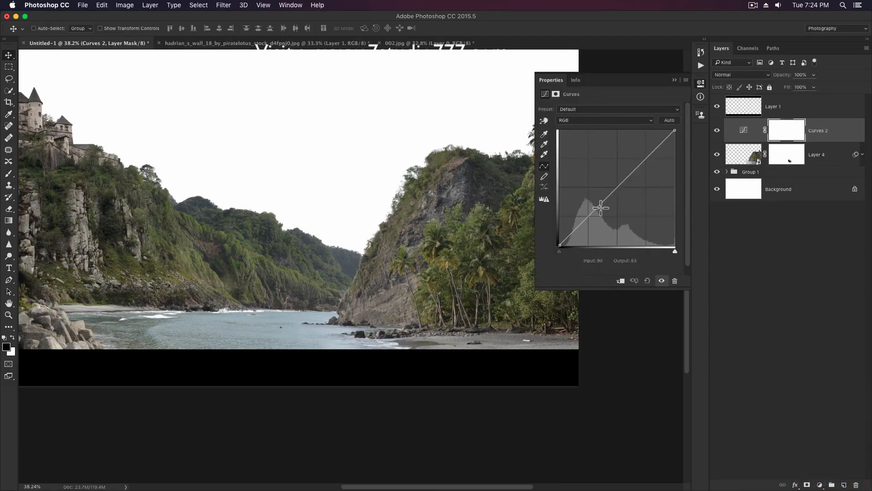
{"action": "left_click_drag", "start_coordinate": [600, 208], "coordinate": [599, 212]}
{"action": "left_click", "coordinate": [620, 281]}
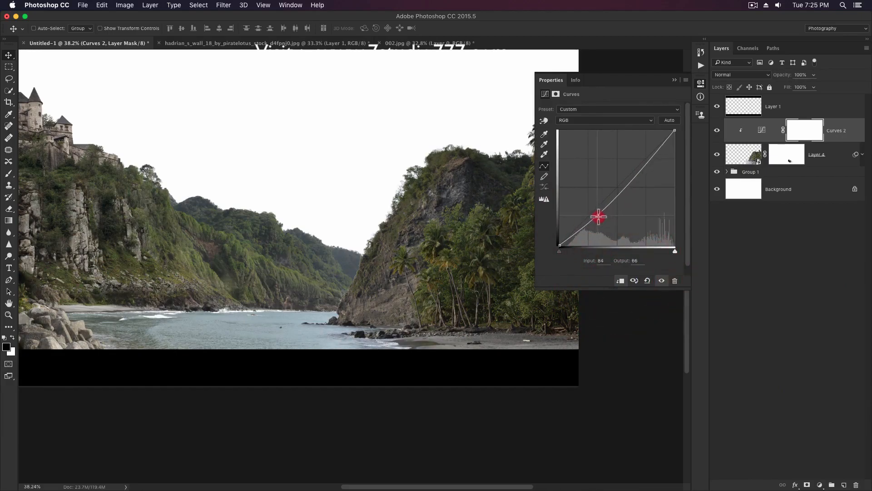
- Darken the palm cliff's curve by lowering the white point's output to 193 and the lower point's output to 42
{"action": "left_click_drag", "start_coordinate": [598, 219], "coordinate": [597, 218]}
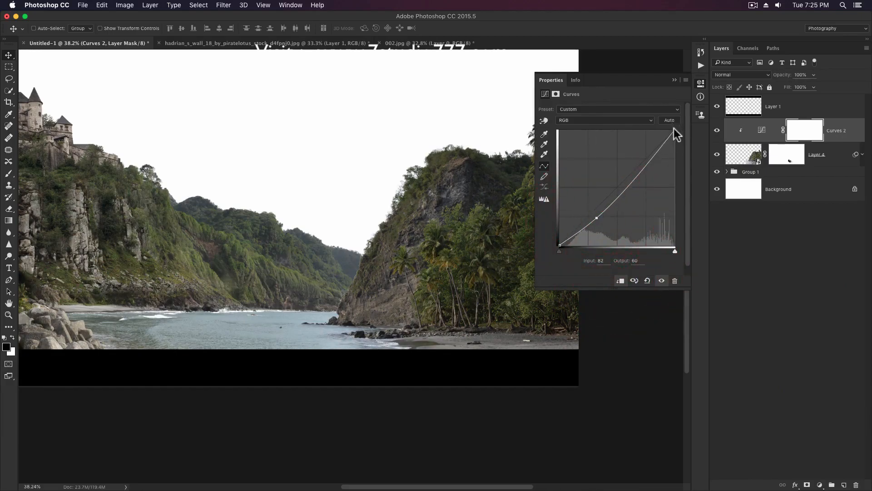
{"action": "left_click_drag", "start_coordinate": [676, 138], "coordinate": [676, 158]}
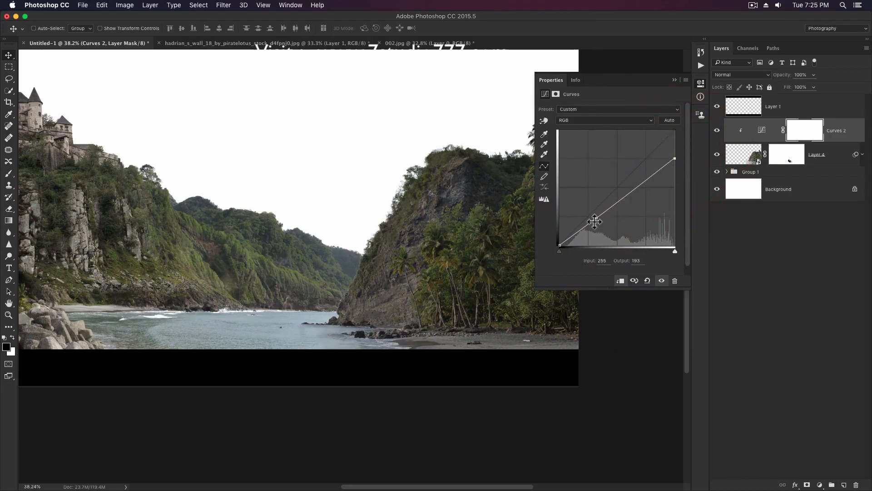
{"action": "left_click_drag", "start_coordinate": [596, 223], "coordinate": [596, 224]}
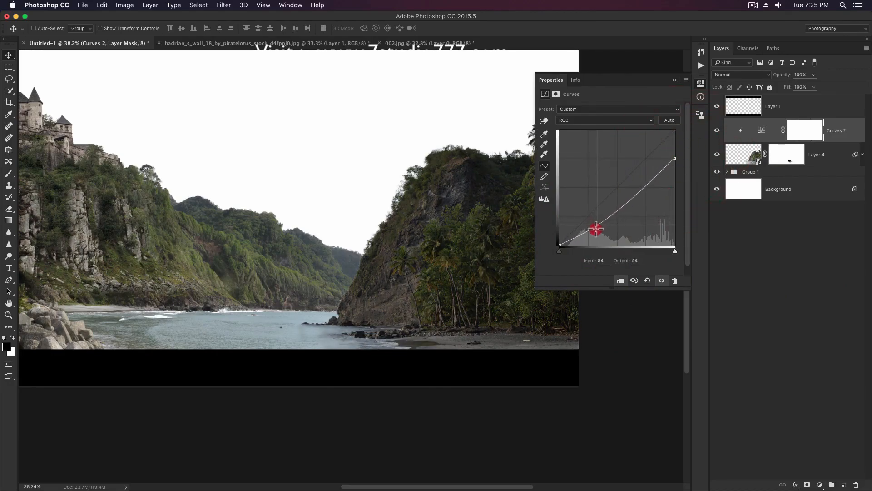
{"action": "left_click_drag", "start_coordinate": [597, 229], "coordinate": [585, 227]}
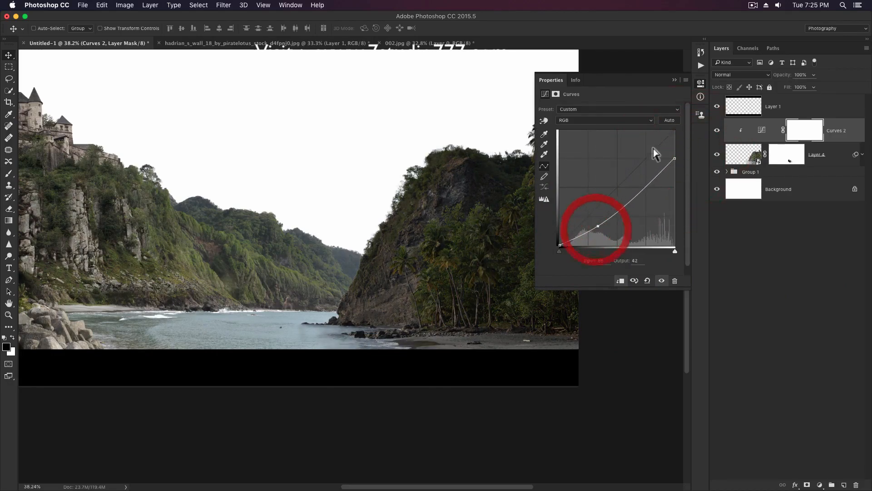
{"action": "left_click", "coordinate": [675, 81]}
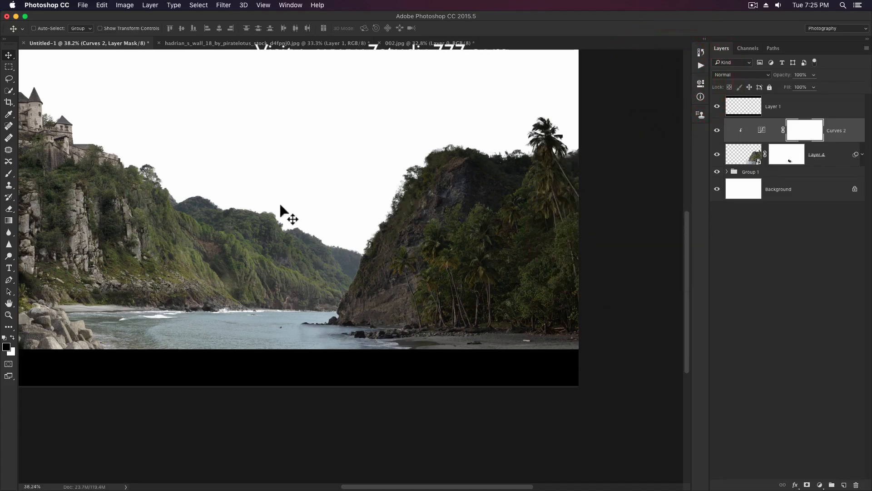
- Invert the Curves mask and paint white with a soft 500 px brush at 30% opacity to darken the trees nearest the image edge
{"action": "key", "text": "super+i"}
{"action": "key", "text": "b"}
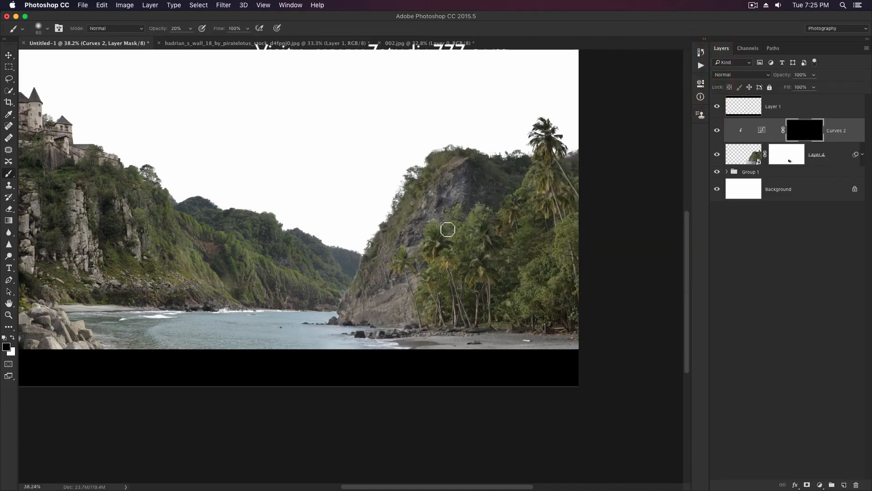
{"action": "key", "text": "bracketright"}
{"action": "key", "text": "bracketright"}
{"action": "key", "text": "bracketright"}
{"action": "key", "text": "bracketright"}
{"action": "key", "text": "bracketright"}
{"action": "key", "text": "bracketright"}
{"action": "key", "text": "bracketright"}
{"action": "key", "text": "bracketright"}
{"action": "mouse_move", "coordinate": [570, 167]}
{"action": "left_mouse_down"}
{"action": "mouse_move", "coordinate": [542, 165]}
{"action": "mouse_move", "coordinate": [562, 170]}
{"action": "mouse_move", "coordinate": [505, 243]}
{"action": "mouse_move", "coordinate": [535, 250]}
{"action": "mouse_move", "coordinate": [563, 219]}
{"action": "mouse_move", "coordinate": [584, 219]}
{"action": "mouse_move", "coordinate": [557, 252]}
{"action": "left_mouse_up"}
{"action": "key", "text": "x"}
{"action": "key", "text": "3"}
{"action": "mouse_move", "coordinate": [562, 321]}
{"action": "left_mouse_down"}
{"action": "mouse_move", "coordinate": [477, 315]}
{"action": "mouse_move", "coordinate": [429, 296]}
{"action": "mouse_move", "coordinate": [462, 290]}
{"action": "left_mouse_up"}
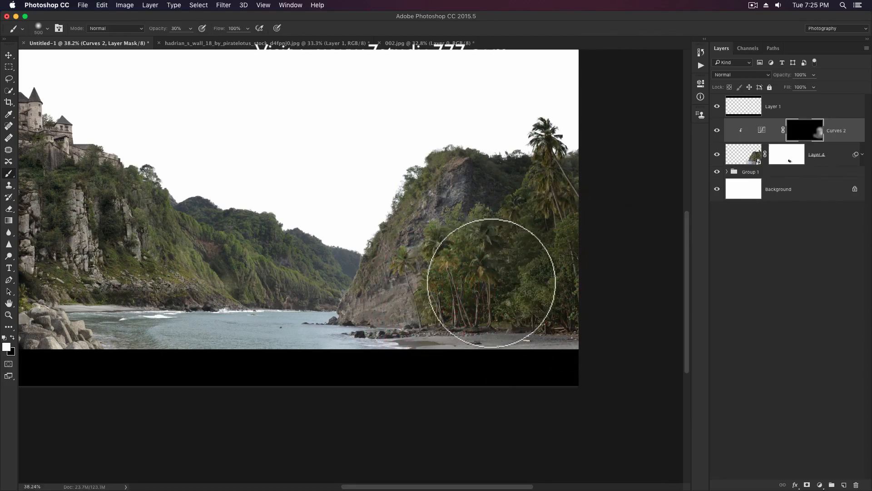
{"action": "left_click", "coordinate": [531, 303]}
{"action": "left_click_drag", "start_coordinate": [532, 303], "coordinate": [542, 298]}
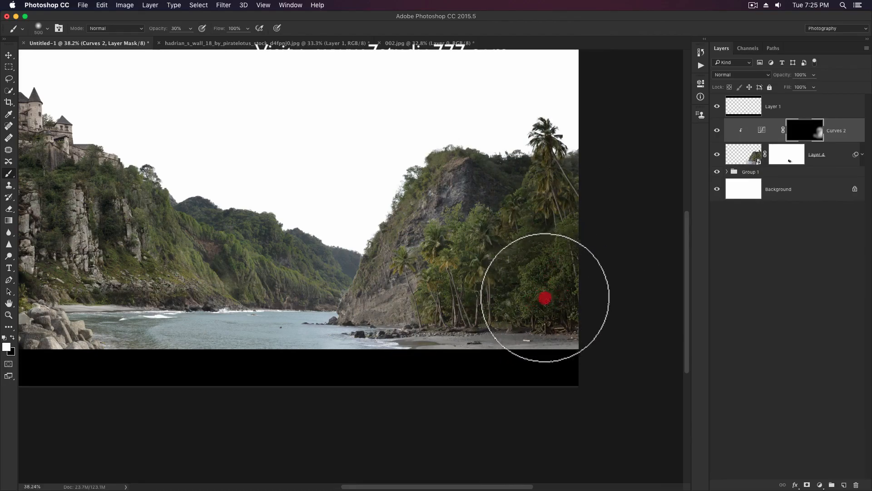
{"action": "left_click", "coordinate": [557, 297]}
- Vary the brush size and paint white on the Curves mask to darken the cliff's crest, rock face, foot and front palms
{"action": "key", "text": "["}
{"action": "left_click", "coordinate": [558, 231]}
{"action": "mouse_move", "coordinate": [557, 230]}
{"action": "left_mouse_down"}
{"action": "mouse_move", "coordinate": [556, 202]}
{"action": "mouse_move", "coordinate": [545, 199]}
{"action": "mouse_move", "coordinate": [492, 220]}
{"action": "mouse_move", "coordinate": [464, 187]}
{"action": "mouse_move", "coordinate": [431, 193]}
{"action": "left_mouse_up"}
{"action": "key", "text": "["}
{"action": "key", "text": "["}
{"action": "key", "text": "["}
{"action": "key", "text": "]"}
{"action": "left_click_drag", "start_coordinate": [454, 157], "coordinate": [383, 219]}
{"action": "mouse_move", "coordinate": [356, 273]}
{"action": "left_mouse_down"}
{"action": "mouse_move", "coordinate": [334, 304]}
{"action": "mouse_move", "coordinate": [437, 279]}
{"action": "mouse_move", "coordinate": [352, 315]}
{"action": "mouse_move", "coordinate": [434, 306]}
{"action": "left_mouse_up"}
{"action": "key", "text": "["}
{"action": "mouse_move", "coordinate": [362, 312]}
{"action": "left_mouse_down"}
{"action": "mouse_move", "coordinate": [403, 308]}
{"action": "mouse_move", "coordinate": [450, 265]}
{"action": "left_mouse_up"}
{"action": "key", "text": "]"}
{"action": "key", "text": "]"}
{"action": "mouse_move", "coordinate": [420, 236]}
{"action": "left_mouse_down"}
{"action": "mouse_move", "coordinate": [384, 274]}
{"action": "mouse_move", "coordinate": [410, 267]}
{"action": "left_mouse_up"}
{"action": "key", "text": "["}
{"action": "key", "text": "["}
{"action": "left_click_drag", "start_coordinate": [438, 296], "coordinate": [458, 259]}
{"action": "mouse_move", "coordinate": [454, 221]}
{"action": "left_mouse_down"}
{"action": "mouse_move", "coordinate": [477, 267]}
{"action": "mouse_move", "coordinate": [467, 298]}
{"action": "mouse_move", "coordinate": [490, 300]}
{"action": "mouse_move", "coordinate": [456, 328]}
{"action": "left_mouse_up"}
- Paint white on the Curves mask along the beach with a small brush and over the upper trees with a larger one
{"action": "key", "text": "["}
{"action": "key", "text": "["}
{"action": "key", "text": "["}
{"action": "key", "text": "["}
{"action": "key", "text": "]"}
{"action": "key", "text": "]"}
{"action": "key", "text": "]"}
{"action": "key", "text": "]"}
{"action": "left_click_drag", "start_coordinate": [501, 343], "coordinate": [586, 342]}
{"action": "key", "text": "]"}
{"action": "key", "text": "]"}
{"action": "key", "text": "]"}
{"action": "key", "text": "]"}
{"action": "mouse_move", "coordinate": [548, 233]}
{"action": "left_mouse_down"}
{"action": "mouse_move", "coordinate": [477, 189]}
{"action": "mouse_move", "coordinate": [508, 298]}
{"action": "mouse_move", "coordinate": [593, 301]}
{"action": "mouse_move", "coordinate": [513, 287]}
{"action": "left_mouse_up"}
- Group the palm cliff layer together with its clipped Curves adjustment
{"action": "key", "text": "z"}
{"action": "key", "text": "v"}
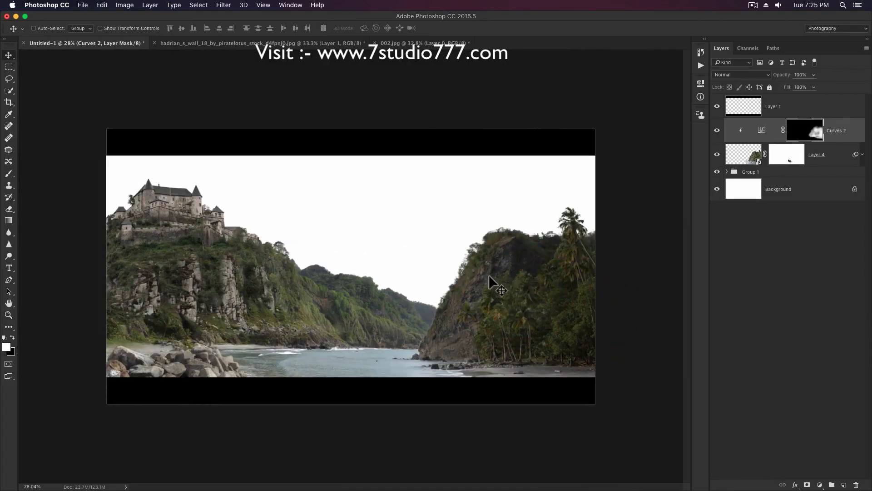
{"action": "left_click", "coordinate": [823, 158], "text": "shift"}
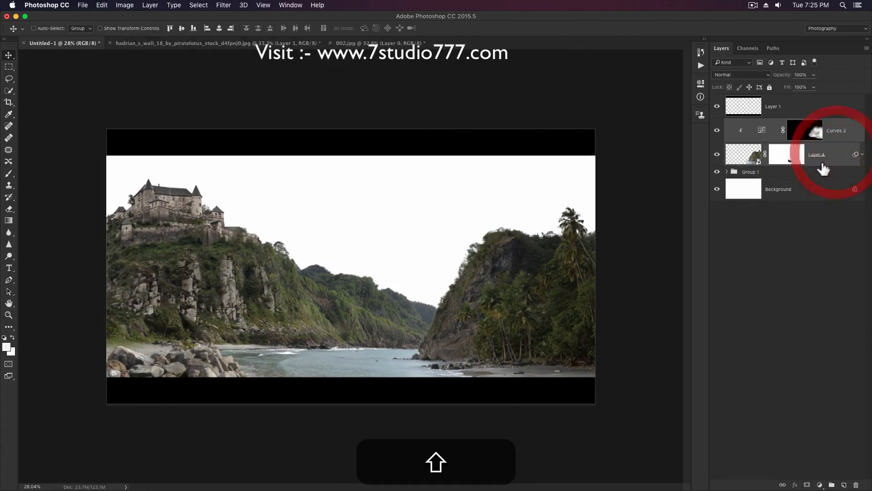
{"action": "key", "text": "super+g"}
- Add a Levels adjustment above Group 1 with the shadow input at 18 and the midtones at 0.87
{"action": "left_click", "coordinate": [776, 134]}
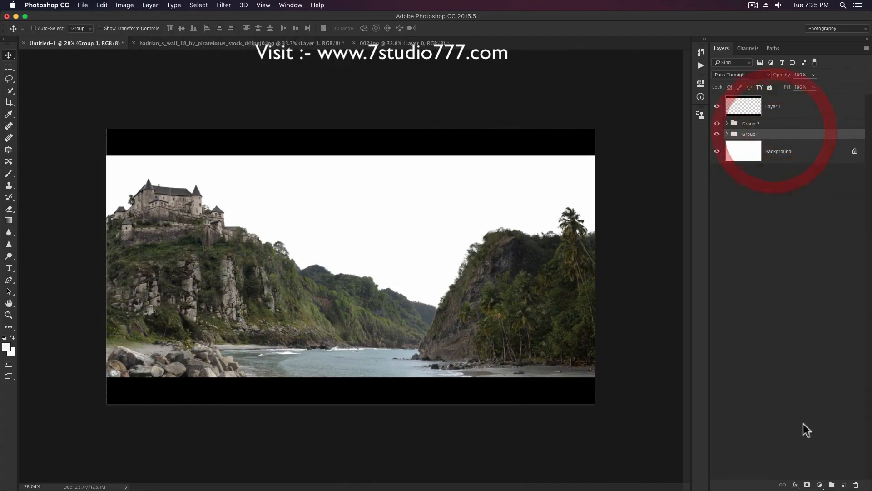
{"action": "left_click", "coordinate": [820, 485]}
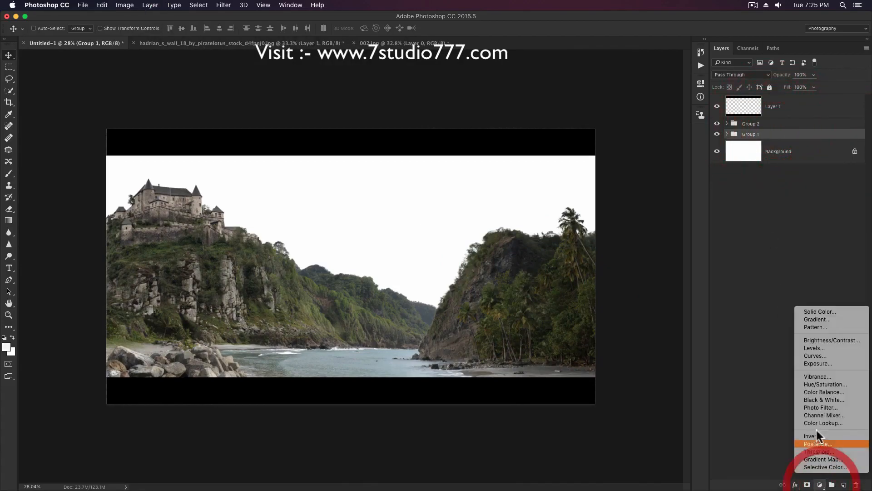
{"action": "left_click", "coordinate": [815, 347]}
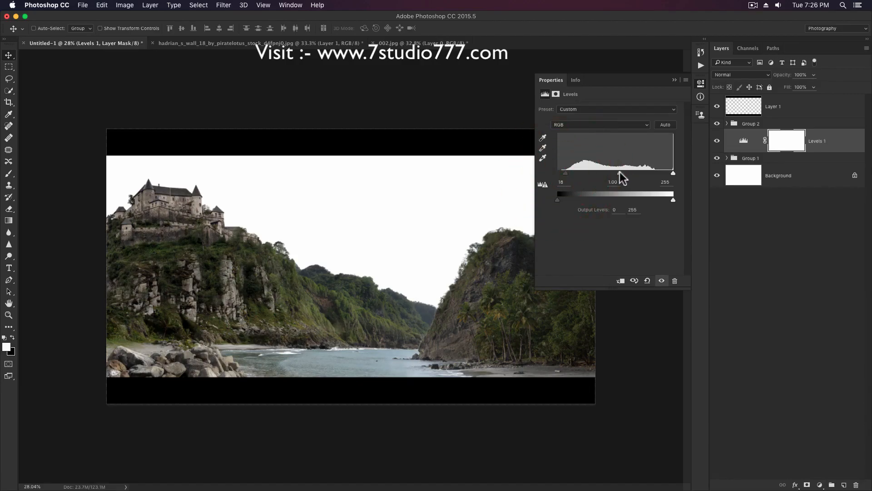
{"action": "left_click_drag", "start_coordinate": [621, 174], "coordinate": [625, 175]}
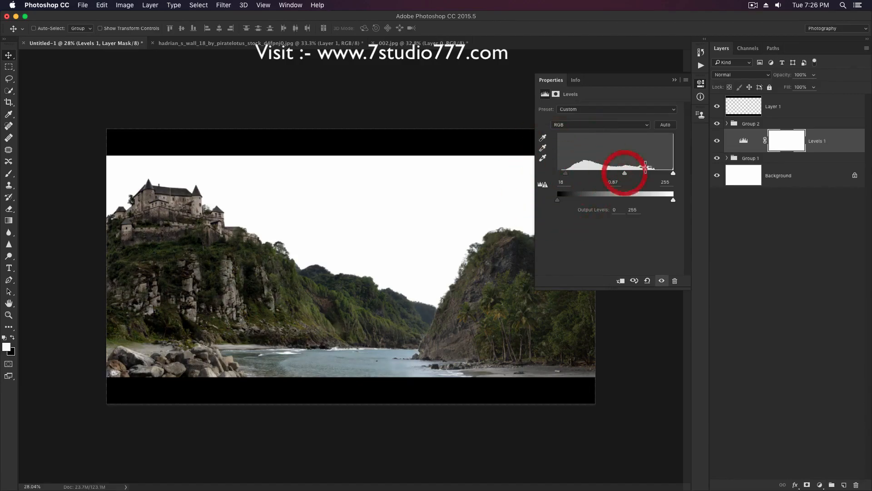
{"action": "left_click", "coordinate": [676, 81]}
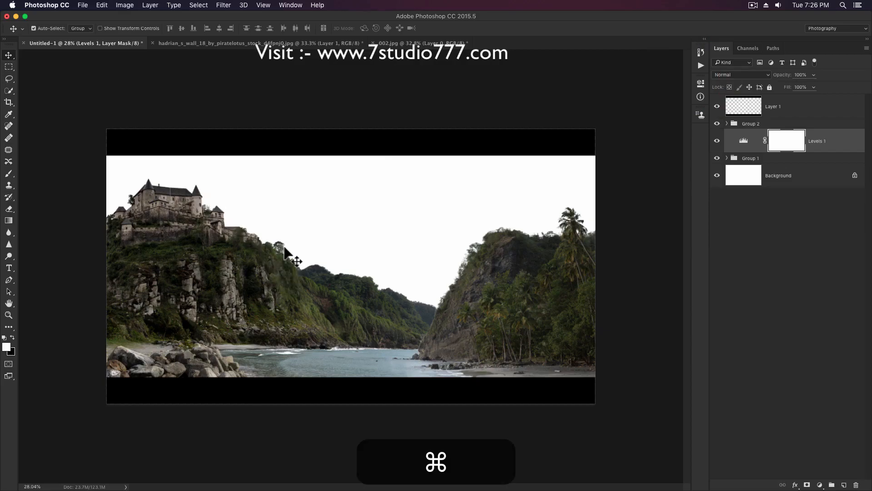
- Invert the Levels mask and paint white at 30% opacity to darken the castle cliff's face and the foreground rocks
{"action": "key", "text": "super+i"}
{"action": "key", "text": "b"}
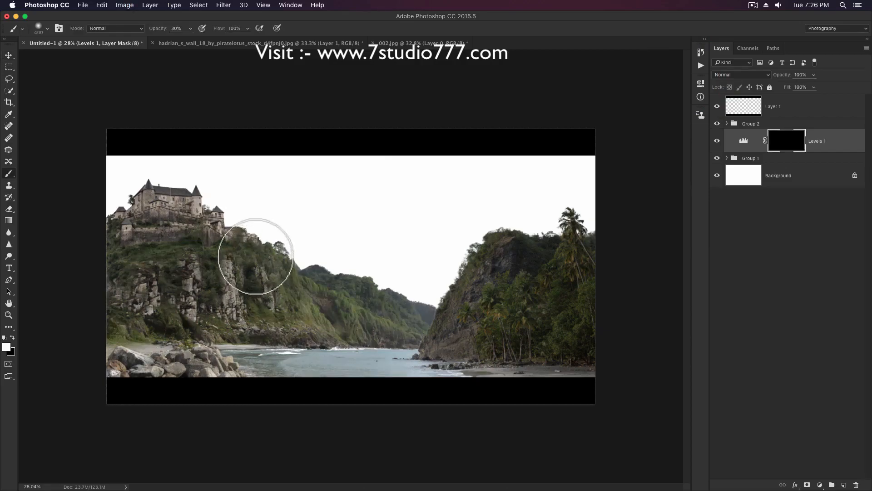
{"action": "key", "text": "bracketleft"}
{"action": "key", "text": "bracketleft"}
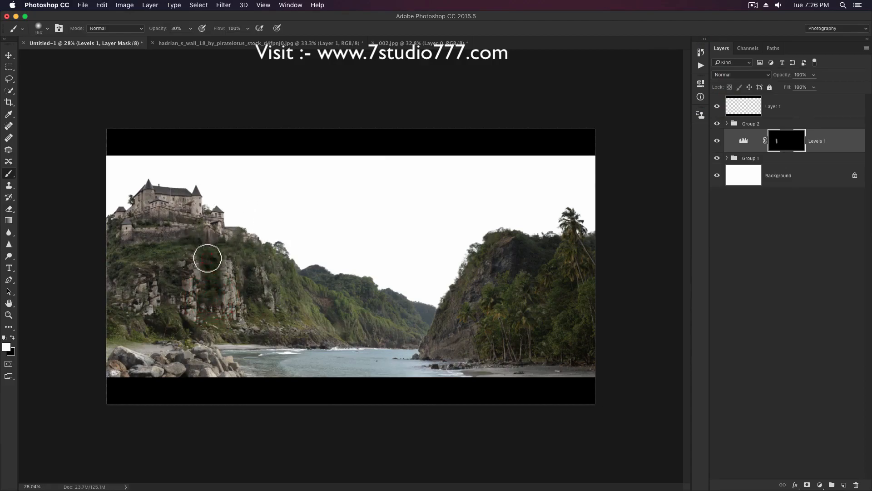
{"action": "mouse_move", "coordinate": [111, 248]}
{"action": "left_mouse_down"}
{"action": "mouse_move", "coordinate": [117, 218]}
{"action": "mouse_move", "coordinate": [130, 283]}
{"action": "mouse_move", "coordinate": [117, 322]}
{"action": "mouse_move", "coordinate": [197, 338]}
{"action": "mouse_move", "coordinate": [115, 346]}
{"action": "mouse_move", "coordinate": [140, 365]}
{"action": "left_mouse_up"}
{"action": "key", "text": "bracketright"}
{"action": "key", "text": "bracketleft"}
{"action": "key", "text": "bracketleft"}
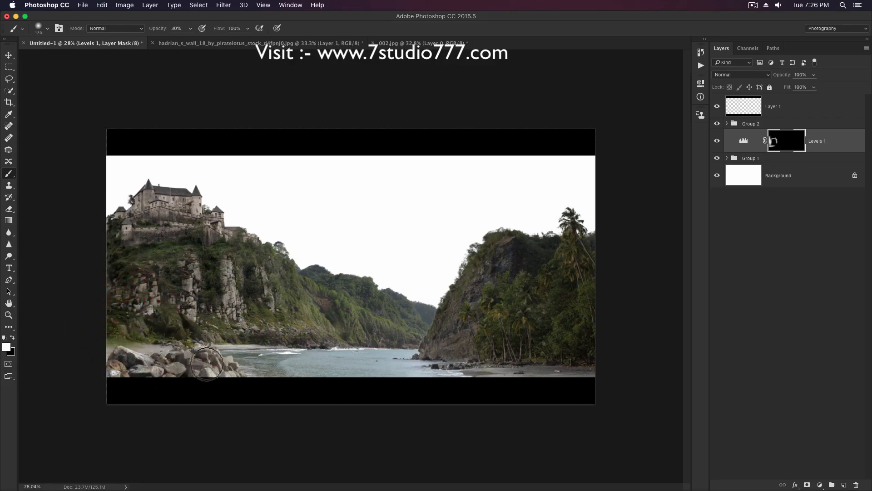
- Paint white on the Levels mask with a varied brush size over the green slope beside the castle cliff
{"action": "key", "text": "bracketright"}
{"action": "left_click_drag", "start_coordinate": [302, 300], "coordinate": [307, 302]}
{"action": "key", "text": "bracketright"}
{"action": "key", "text": "bracketright"}
{"action": "key", "text": "bracketright"}
{"action": "left_click", "coordinate": [290, 278]}
{"action": "key", "text": "bracketleft"}
{"action": "mouse_move", "coordinate": [251, 271]}
{"action": "left_mouse_down"}
{"action": "mouse_move", "coordinate": [255, 320]}
{"action": "mouse_move", "coordinate": [274, 321]}
{"action": "mouse_move", "coordinate": [266, 342]}
{"action": "left_mouse_up"}
- Use a smaller brush to paint white on the Levels mask along the castle cliff's foot behind the rocks
{"action": "key", "text": "bracketleft"}
{"action": "key", "text": "bracketleft"}
{"action": "key", "text": "bracketleft"}
{"action": "key", "text": "bracketleft"}
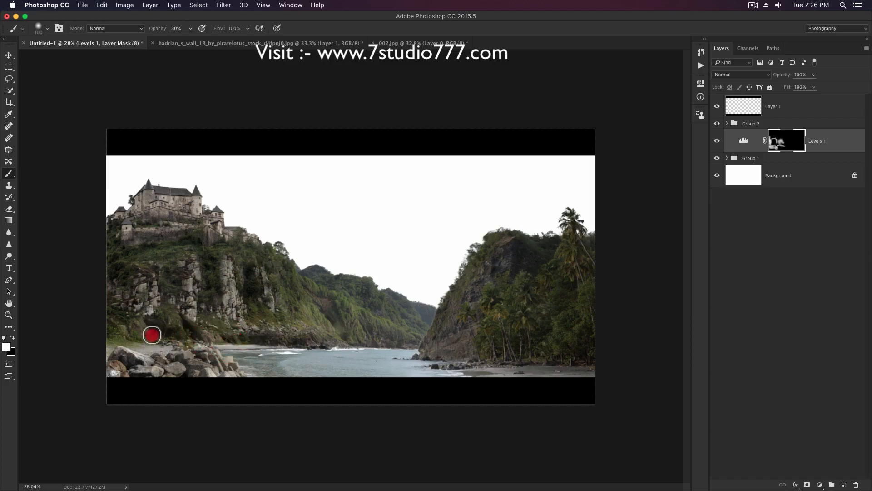
{"action": "left_click_drag", "start_coordinate": [110, 328], "coordinate": [130, 346]}
- Paint white on the Levels mask over the distant hillside's folds, its shoreline and its ridge
{"action": "key", "text": "bracketleft"}
{"action": "key", "text": "bracketleft"}
{"action": "left_click_drag", "start_coordinate": [336, 319], "coordinate": [346, 332]}
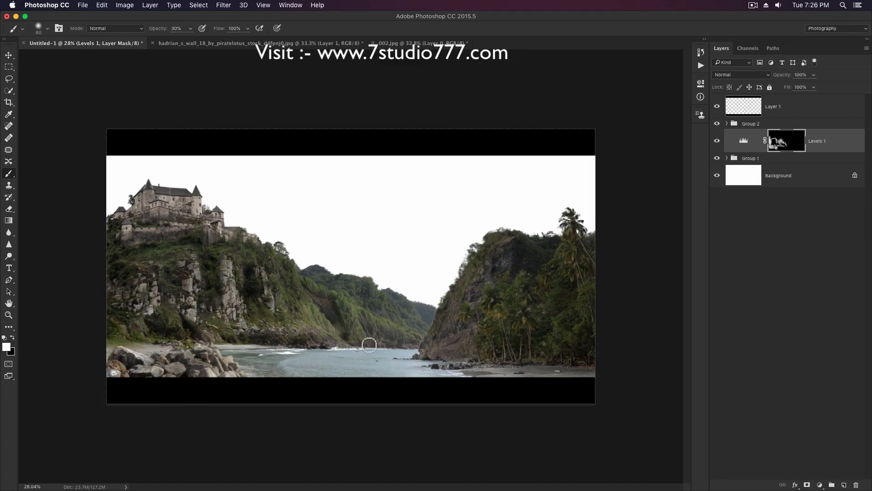
{"action": "left_click_drag", "start_coordinate": [407, 347], "coordinate": [400, 341]}
{"action": "key", "text": "bracketright"}
{"action": "left_click", "coordinate": [362, 294]}
{"action": "left_click_drag", "start_coordinate": [331, 288], "coordinate": [342, 287]}
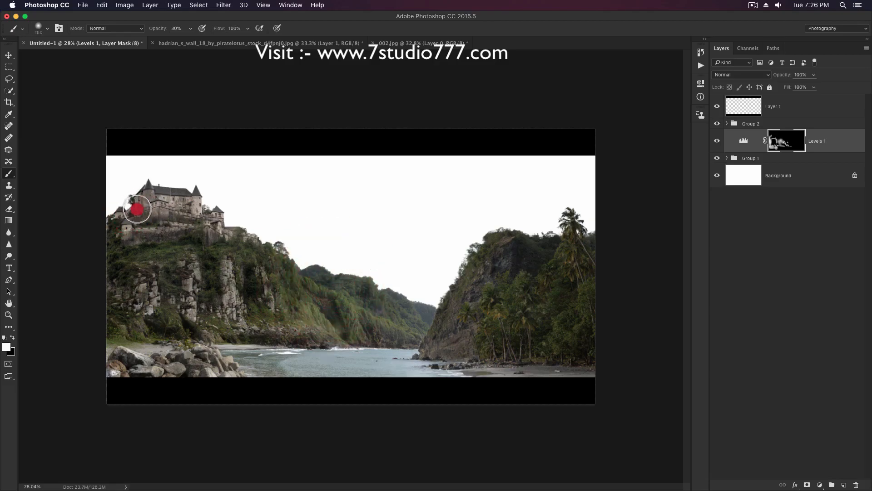
- Paint white on the Levels mask below the castle, along the cliff's outer edge and across the slope's foot
{"action": "left_click_drag", "start_coordinate": [166, 251], "coordinate": [185, 251]}
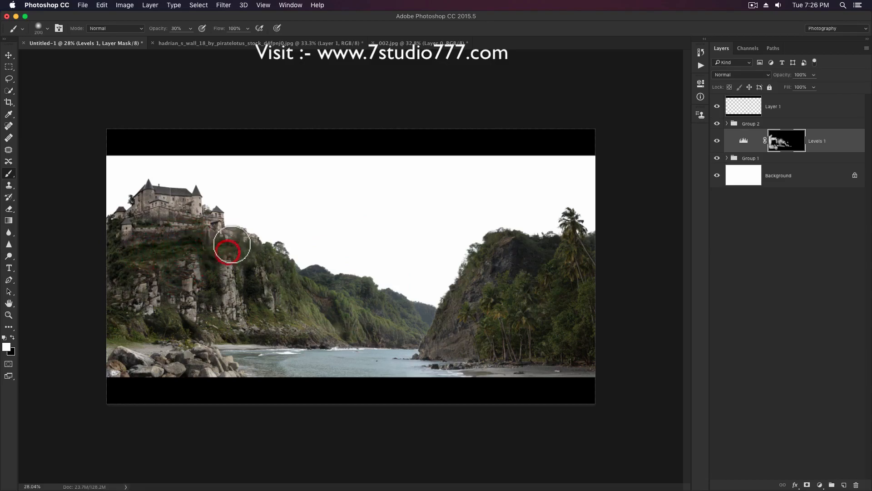
{"action": "left_click_drag", "start_coordinate": [104, 297], "coordinate": [117, 272]}
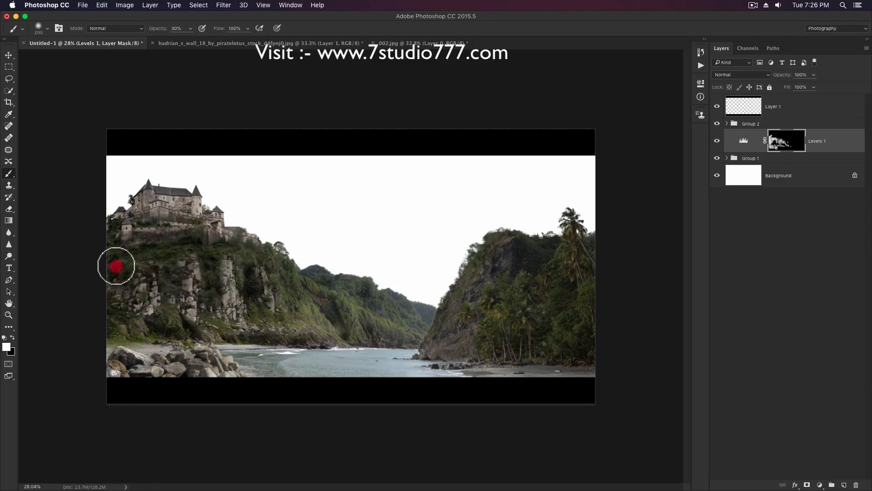
{"action": "left_click_drag", "start_coordinate": [110, 320], "coordinate": [100, 329]}
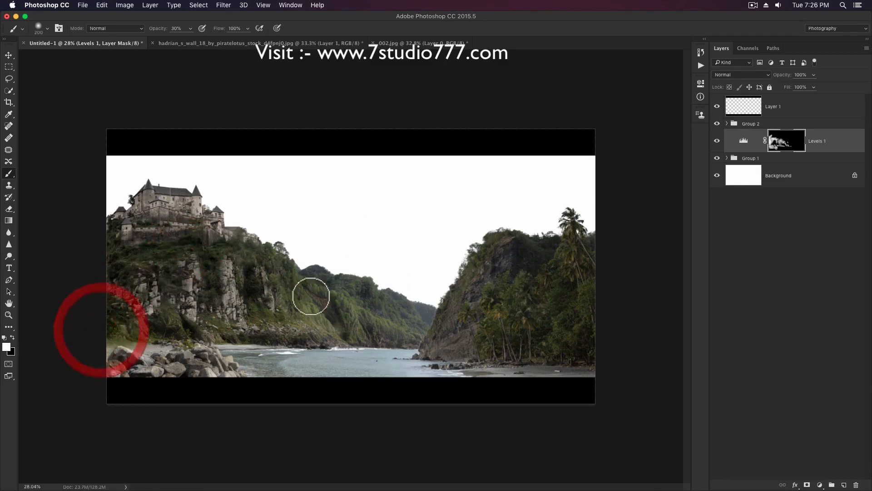
{"action": "mouse_move", "coordinate": [252, 336]}
{"action": "left_mouse_down"}
{"action": "mouse_move", "coordinate": [232, 334]}
{"action": "mouse_move", "coordinate": [300, 329]}
{"action": "mouse_move", "coordinate": [344, 343]}
{"action": "mouse_move", "coordinate": [303, 342]}
{"action": "mouse_move", "coordinate": [289, 330]}
{"action": "mouse_move", "coordinate": [341, 344]}
{"action": "mouse_move", "coordinate": [311, 331]}
{"action": "left_mouse_up"}
- Paint black at 30% opacity on the Levels mask to lighten the slope's foot and the water beside it
{"action": "key", "text": "x"}
{"action": "key", "text": "x"}
{"action": "key", "text": "x"}
{"action": "left_click_drag", "start_coordinate": [277, 321], "coordinate": [312, 327]}
{"action": "left_click", "coordinate": [344, 352]}
{"action": "key", "text": "v"}
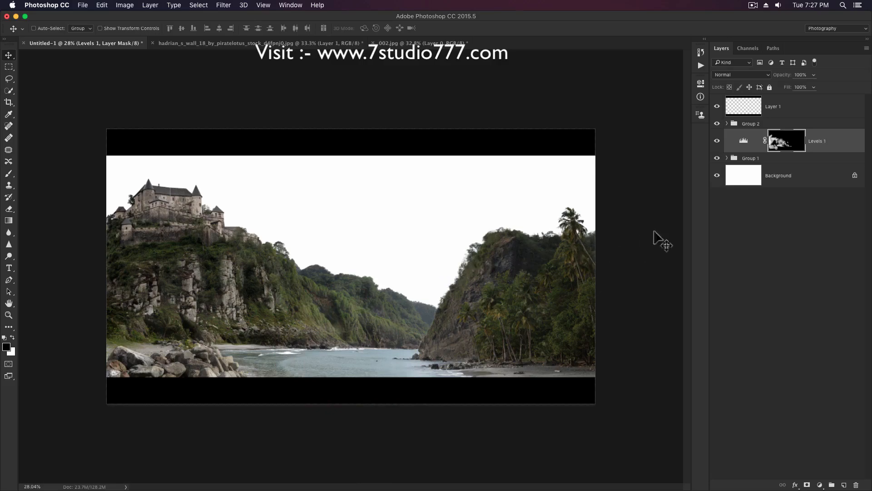
- Bring the cut-out stone-face temple image into the composite above Group 1, covering the castle side, and commit its transform
{"action": "left_click", "coordinate": [739, 174]}
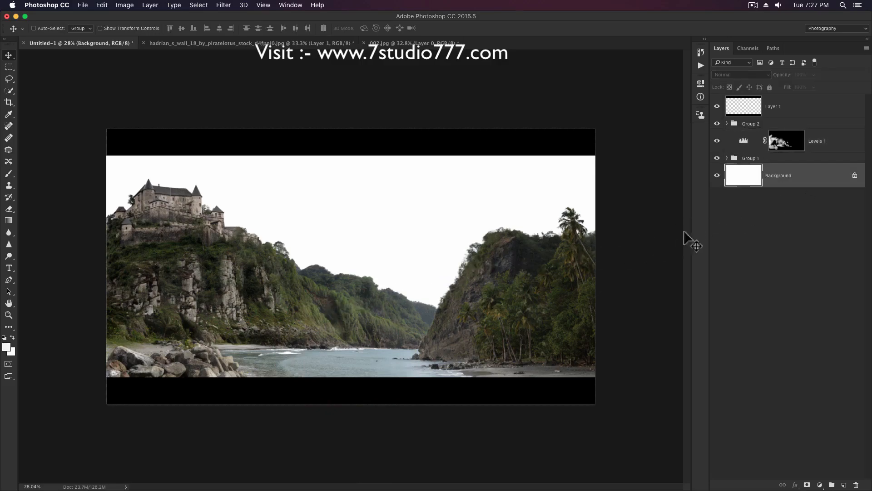
{"action": "left_click", "coordinate": [819, 158]}
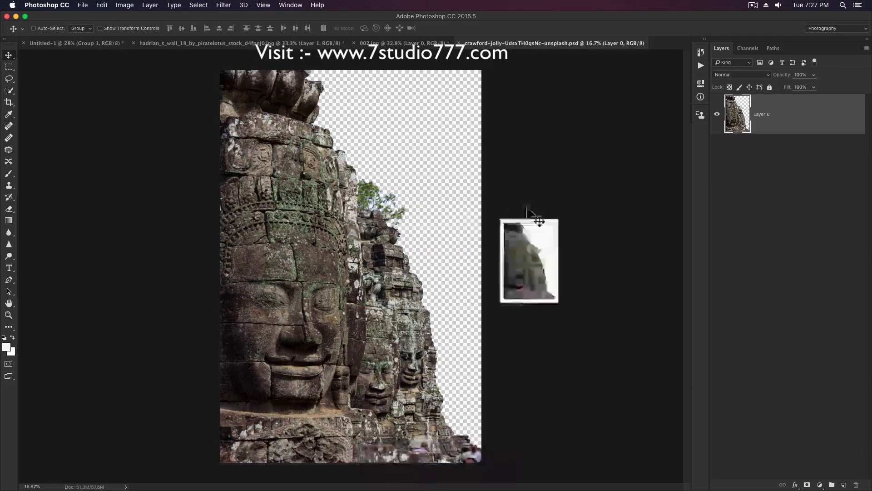
{"action": "left_click_drag", "start_coordinate": [311, 220], "coordinate": [185, 241]}
{"action": "key", "text": "super+t"}
{"action": "key", "text": "Return"}
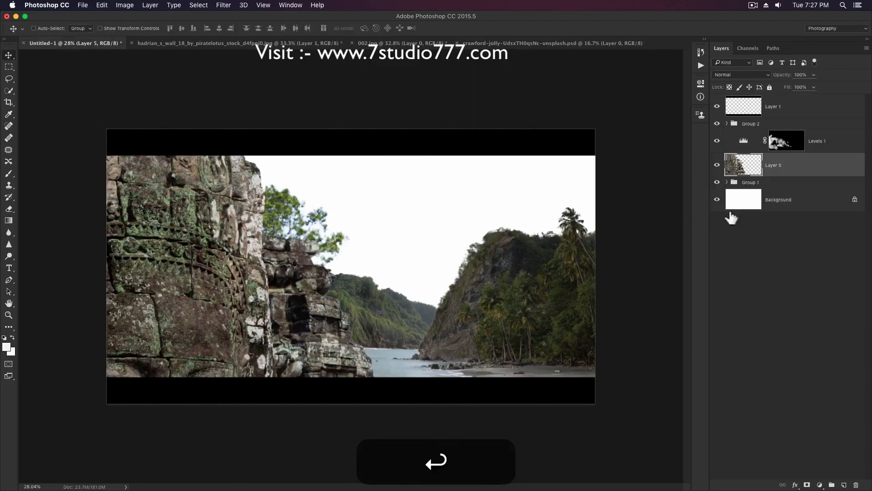
- Convert the temple layer to a smart object and scale it to about 17.6%, placing it on the cliff's foot below the castle
{"action": "right_click", "coordinate": [815, 169]}
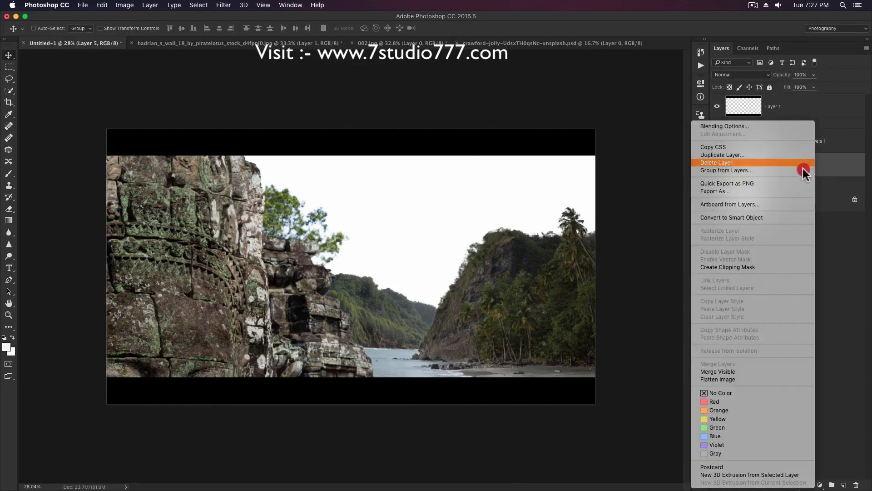
{"action": "left_click", "coordinate": [752, 215]}
{"action": "key", "text": "super+t"}
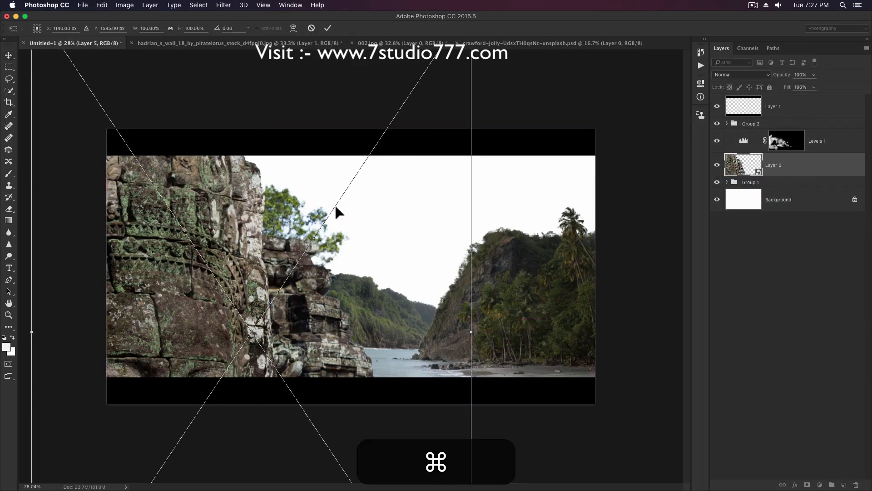
{"action": "left_click_drag", "start_coordinate": [418, 150], "coordinate": [364, 258]}
{"action": "left_click_drag", "start_coordinate": [415, 111], "coordinate": [182, 263]}
{"action": "left_click_drag", "start_coordinate": [198, 212], "coordinate": [181, 235]}
{"action": "left_click_drag", "start_coordinate": [166, 294], "coordinate": [168, 296]}
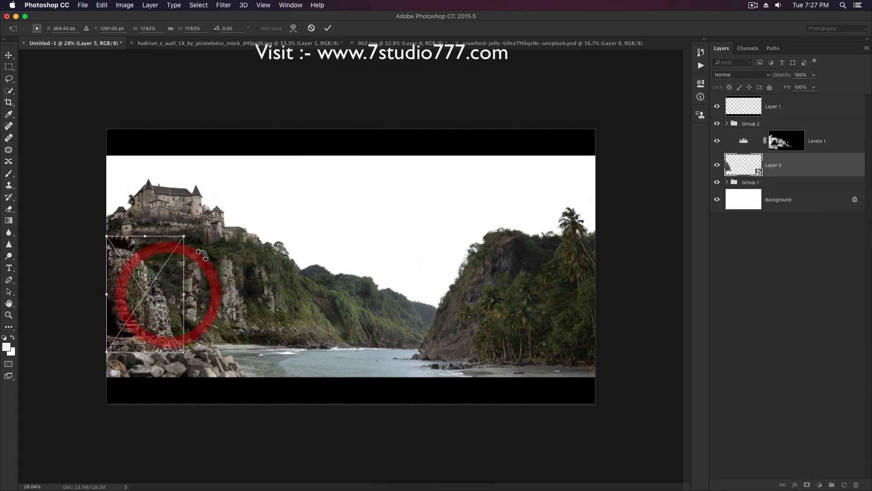
{"action": "key", "text": "Return"}
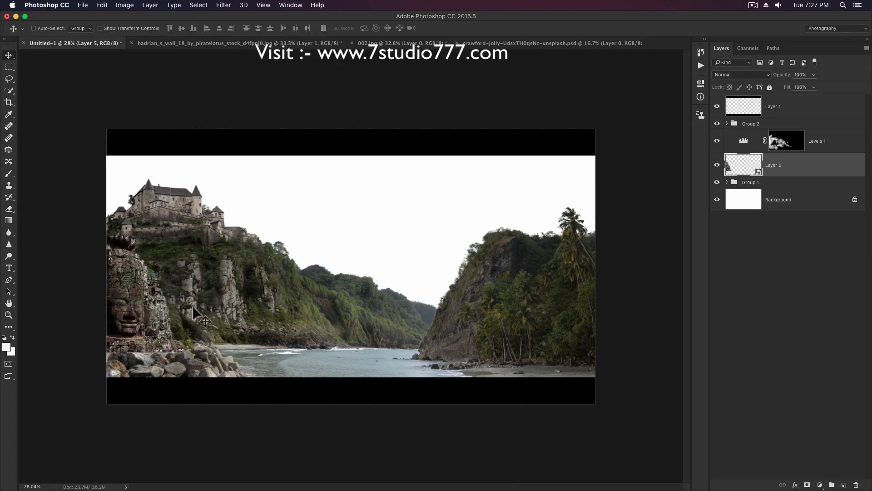
- Add a layer mask to the temple layer and paint black along the temple's base to blend it into the sand
{"action": "key", "text": "z"}
{"action": "left_click_drag", "start_coordinate": [170, 314], "coordinate": [253, 305]}
{"action": "left_click_drag", "start_coordinate": [203, 316], "coordinate": [211, 297]}
{"action": "key", "text": "v"}
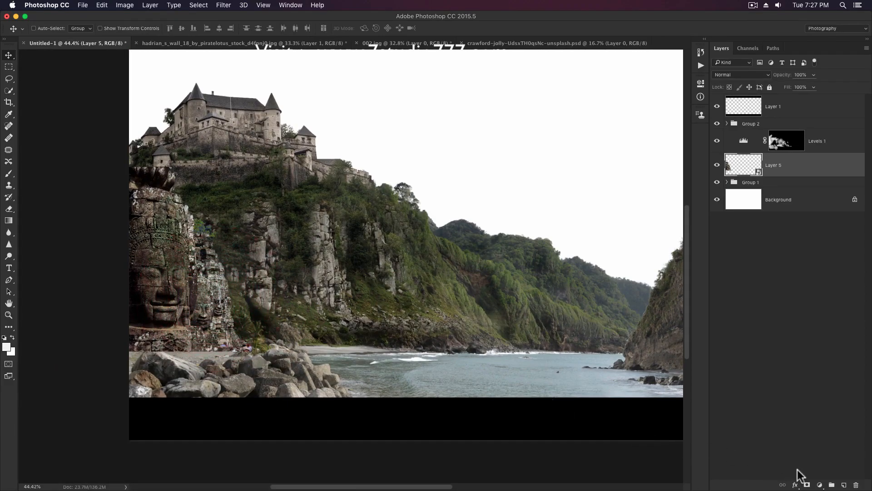
{"action": "left_click", "coordinate": [807, 485]}
{"action": "key", "text": "b"}
{"action": "left_click", "coordinate": [195, 350]}
{"action": "key", "text": "bracketleft"}
{"action": "key", "text": "bracketleft"}
{"action": "mouse_move", "coordinate": [233, 348]}
{"action": "left_mouse_down"}
{"action": "mouse_move", "coordinate": [250, 345]}
{"action": "mouse_move", "coordinate": [196, 352]}
{"action": "left_mouse_up"}
{"action": "key", "text": "bracketleft"}
{"action": "left_click_drag", "start_coordinate": [180, 352], "coordinate": [132, 352]}
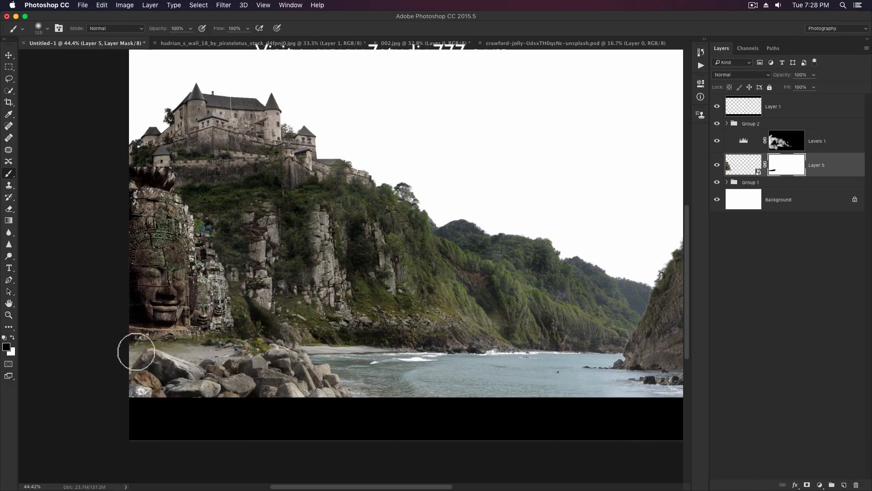
{"action": "left_click_drag", "start_coordinate": [210, 352], "coordinate": [218, 351]}
{"action": "left_click_drag", "start_coordinate": [222, 350], "coordinate": [237, 343]}
{"action": "key", "text": "bracketleft"}
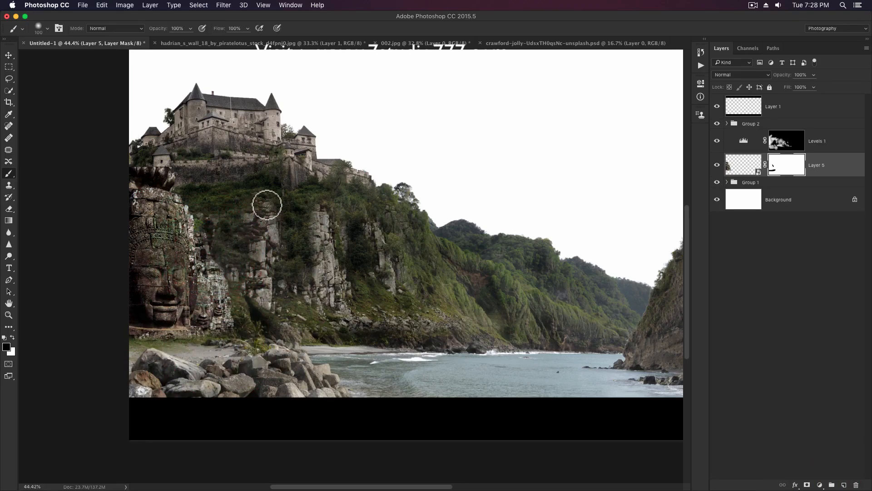
- Mask out the temple's outer side and upper edge around the stone face, letting the cliff show through
{"action": "right_click", "coordinate": [273, 225]}
{"action": "mouse_move", "coordinate": [227, 218]}
{"action": "left_mouse_down"}
{"action": "mouse_move", "coordinate": [191, 206]}
{"action": "mouse_move", "coordinate": [203, 223]}
{"action": "left_mouse_up"}
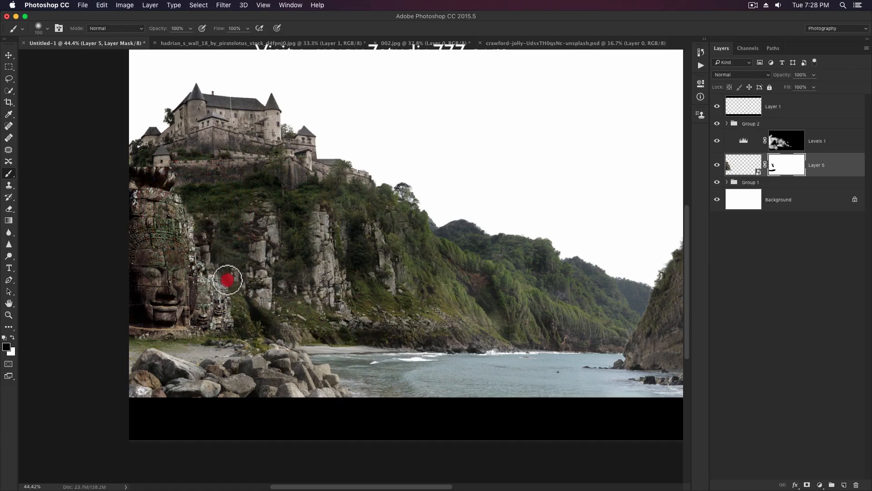
{"action": "left_click_drag", "start_coordinate": [231, 295], "coordinate": [235, 320]}
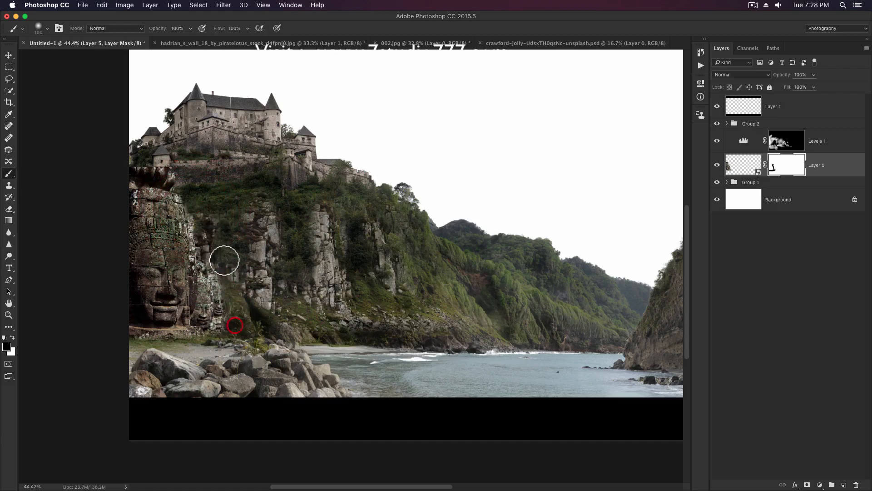
{"action": "mouse_move", "coordinate": [187, 192]}
{"action": "left_mouse_down"}
{"action": "mouse_move", "coordinate": [131, 163]}
{"action": "mouse_move", "coordinate": [157, 170]}
{"action": "mouse_move", "coordinate": [173, 190]}
{"action": "mouse_move", "coordinate": [131, 183]}
{"action": "mouse_move", "coordinate": [162, 187]}
{"action": "mouse_move", "coordinate": [129, 195]}
{"action": "mouse_move", "coordinate": [179, 201]}
{"action": "mouse_move", "coordinate": [211, 231]}
{"action": "mouse_move", "coordinate": [193, 213]}
{"action": "mouse_move", "coordinate": [218, 287]}
{"action": "mouse_move", "coordinate": [203, 234]}
{"action": "mouse_move", "coordinate": [220, 277]}
{"action": "left_mouse_up"}
- Paint black at 20% opacity on the temple mask to soften the face's base and crown into the cliff
{"action": "key", "text": "2"}
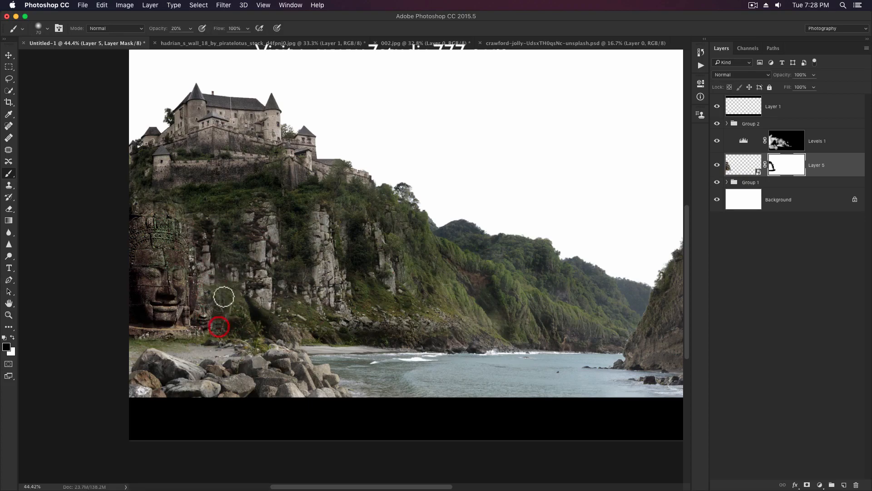
{"action": "key", "text": "bracketright"}
{"action": "key", "text": "bracketright"}
{"action": "key", "text": "bracketright"}
{"action": "left_click_drag", "start_coordinate": [198, 326], "coordinate": [187, 335]}
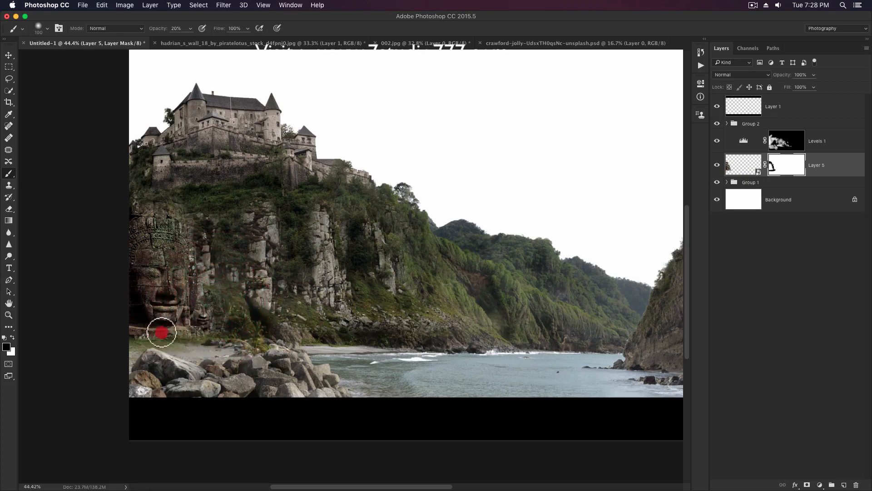
{"action": "mouse_move", "coordinate": [177, 333]}
{"action": "left_mouse_down"}
{"action": "mouse_move", "coordinate": [115, 329]}
{"action": "mouse_move", "coordinate": [175, 322]}
{"action": "left_mouse_up"}
{"action": "key", "text": "bracketright"}
{"action": "key", "text": "bracketright"}
{"action": "key", "text": "bracketright"}
{"action": "key", "text": "bracketright"}
{"action": "left_click", "coordinate": [136, 214]}
{"action": "mouse_move", "coordinate": [135, 214]}
{"action": "left_mouse_down"}
{"action": "mouse_move", "coordinate": [179, 204]}
{"action": "mouse_move", "coordinate": [218, 221]}
{"action": "left_mouse_up"}
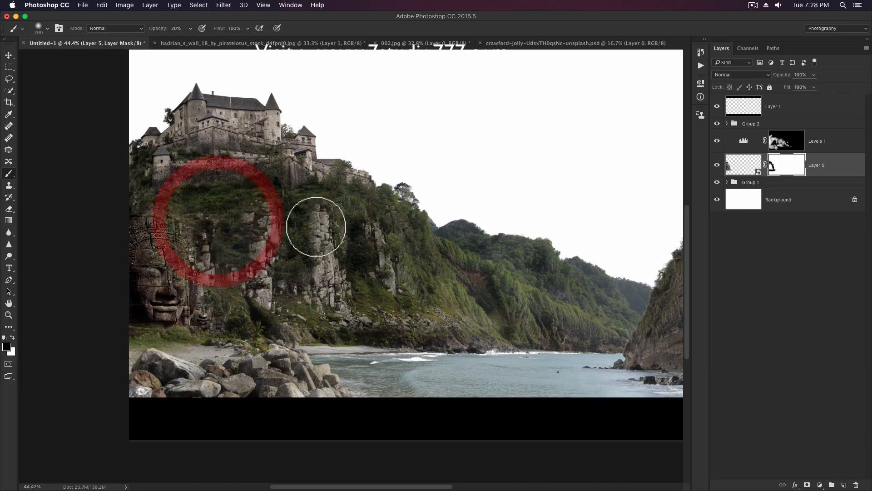
- Apply Hue/Saturation with Saturation -23 to the temple smart object and collapse its smart filter list
{"action": "key", "text": "v"}
{"action": "left_click", "coordinate": [740, 169]}
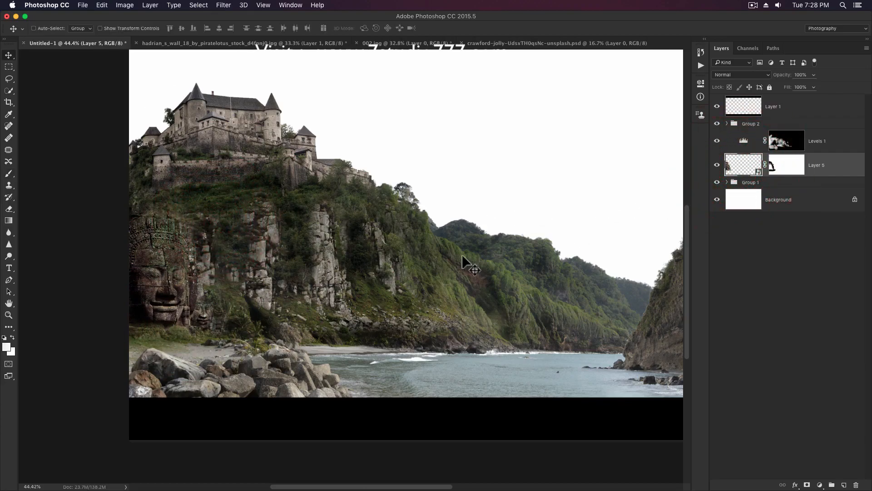
{"action": "key", "text": "super+u"}
{"action": "left_click_drag", "start_coordinate": [450, 224], "coordinate": [451, 224]}
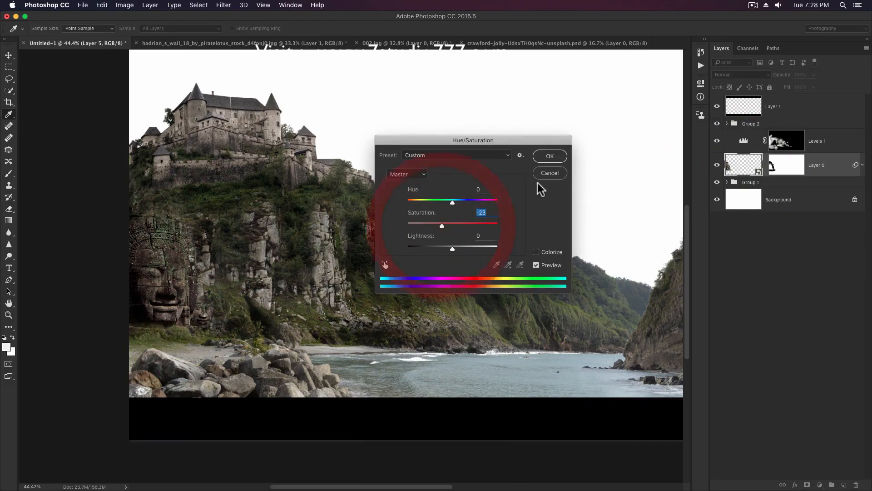
{"action": "left_click", "coordinate": [549, 156]}
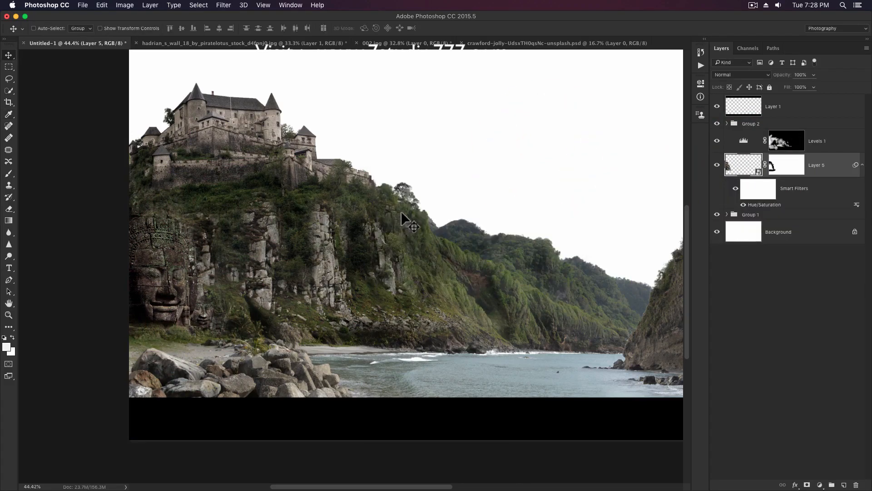
{"action": "left_click", "coordinate": [862, 165]}
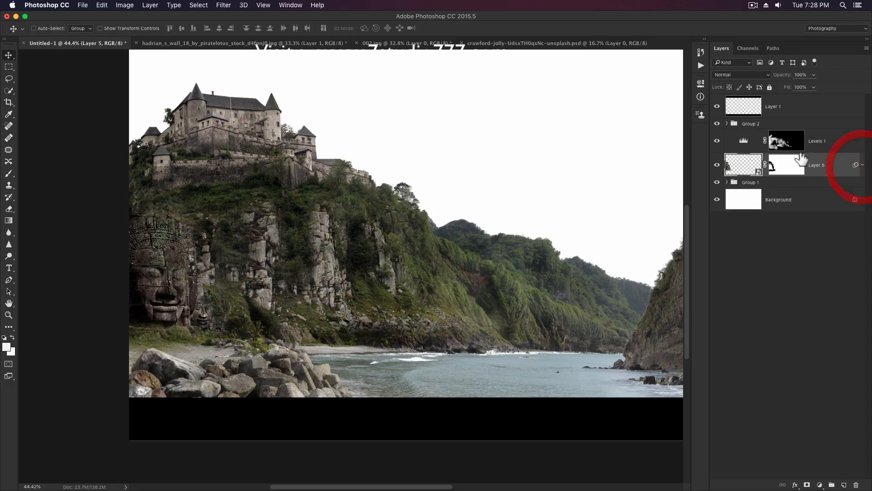
- Paint white at 100% opacity on the Levels 1 mask over the stone face's outer edge and crown
{"action": "left_click", "coordinate": [793, 147]}
{"action": "key", "text": "b"}
{"action": "key", "text": "x"}
{"action": "mouse_move", "coordinate": [139, 248]}
{"action": "left_mouse_down"}
{"action": "mouse_move", "coordinate": [158, 218]}
{"action": "mouse_move", "coordinate": [148, 224]}
{"action": "mouse_move", "coordinate": [166, 212]}
{"action": "mouse_move", "coordinate": [137, 236]}
{"action": "left_mouse_up"}
{"action": "key", "text": "x"}
{"action": "key", "text": "0"}
{"action": "left_click_drag", "start_coordinate": [137, 240], "coordinate": [159, 216]}
{"action": "left_click_drag", "start_coordinate": [139, 238], "coordinate": [152, 218]}
{"action": "left_click_drag", "start_coordinate": [132, 281], "coordinate": [134, 265]}
{"action": "left_click_drag", "start_coordinate": [135, 303], "coordinate": [146, 230]}
{"action": "key", "text": "v"}
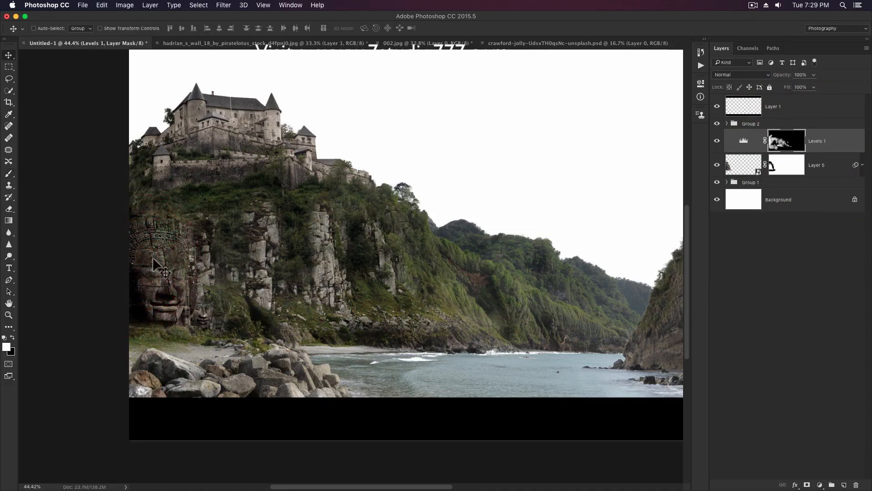
- Place the misty mountain image file3488 directly above the Background and shift it so its peaks fill the gap between the cliffs
{"action": "key", "text": "z"}
{"action": "left_click_drag", "start_coordinate": [385, 304], "coordinate": [364, 292]}
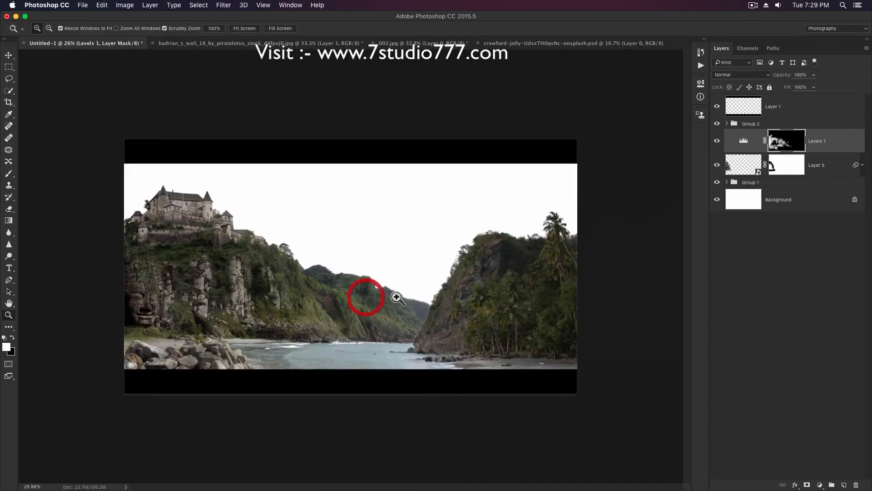
{"action": "left_click_drag", "start_coordinate": [461, 308], "coordinate": [468, 306]}
{"action": "key", "text": "v"}
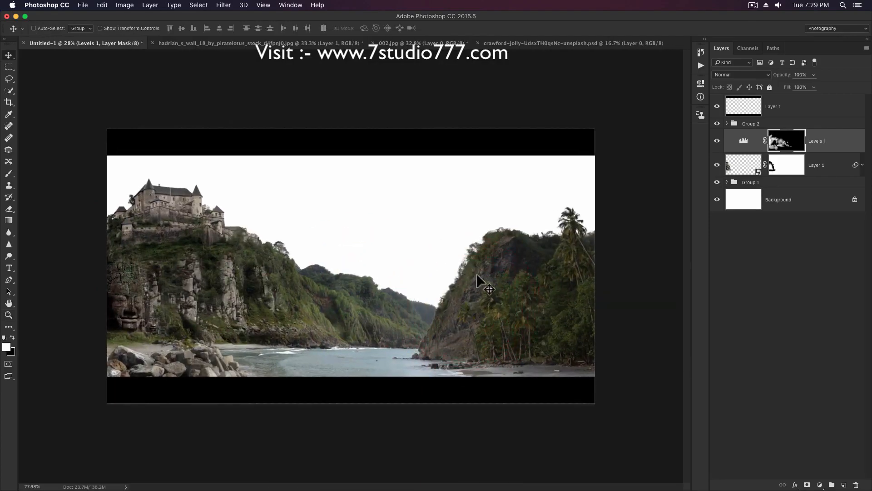
{"action": "left_click", "coordinate": [743, 199]}
{"action": "left_click", "coordinate": [643, 347]}
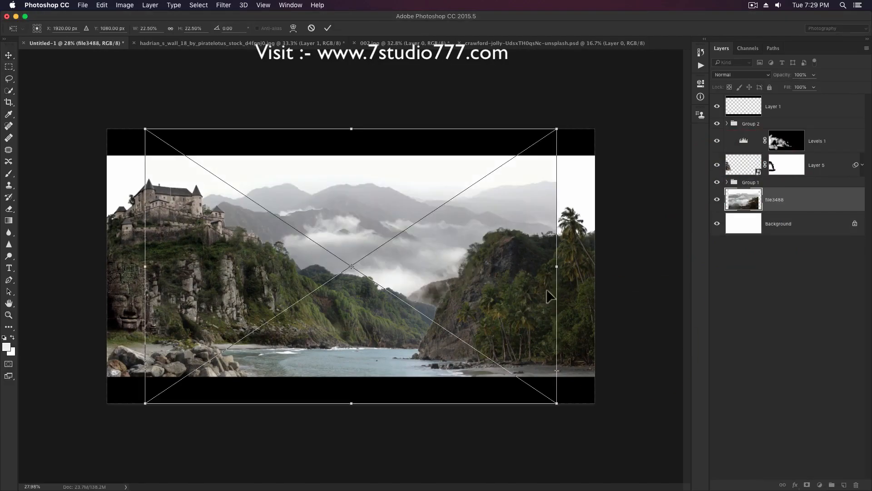
{"action": "left_click_drag", "start_coordinate": [575, 291], "coordinate": [569, 292]}
{"action": "left_click_drag", "start_coordinate": [498, 298], "coordinate": [525, 297]}
{"action": "double_click", "coordinate": [522, 289]}
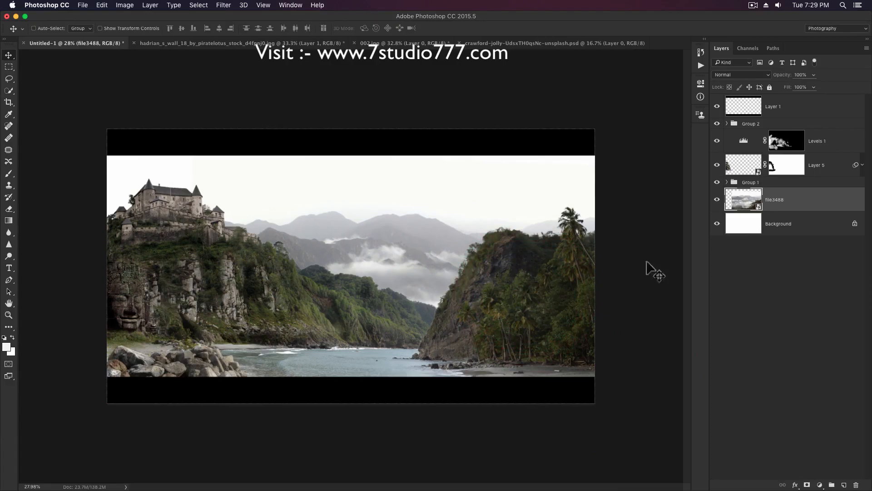
- Create a new empty layer above the Curves adjustment inside Group 1
{"action": "left_click", "coordinate": [727, 182]}
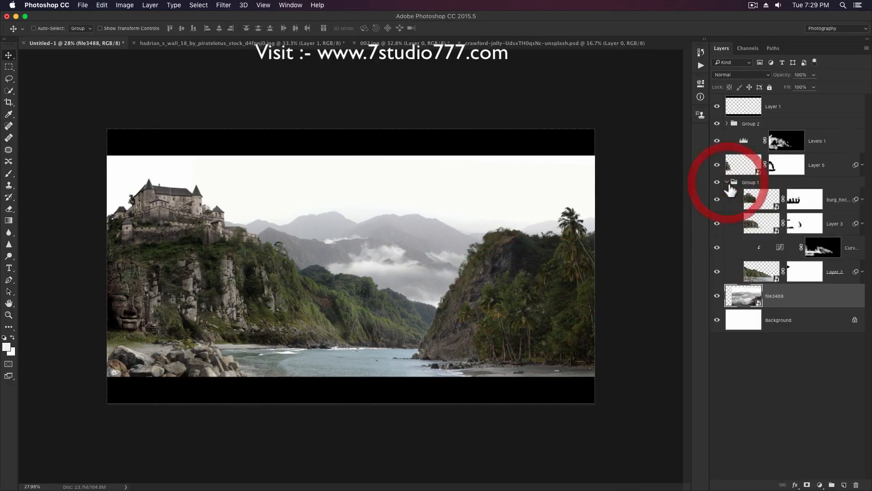
{"action": "left_click", "coordinate": [844, 248]}
{"action": "left_click", "coordinate": [844, 485]}
- Sample the fog's light grey and stamp mist over the distant ridge with the 960 px cloud brush
{"action": "key", "text": "b"}
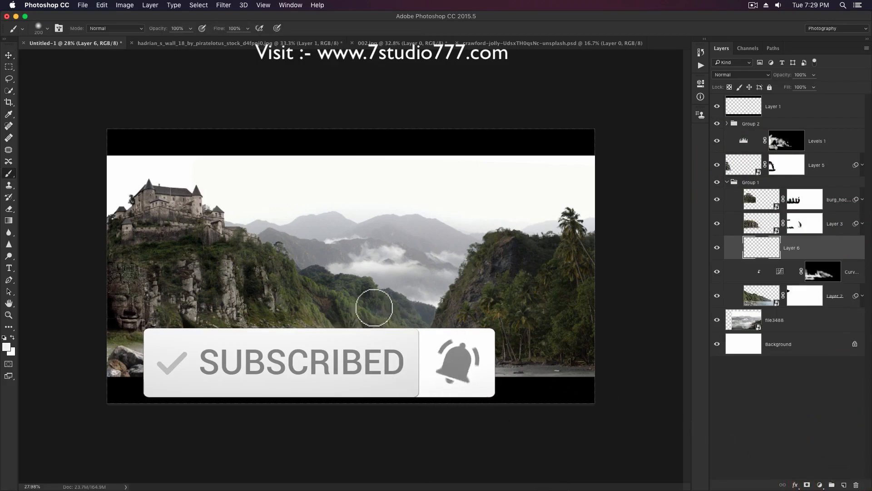
{"action": "right_click", "coordinate": [410, 291]}
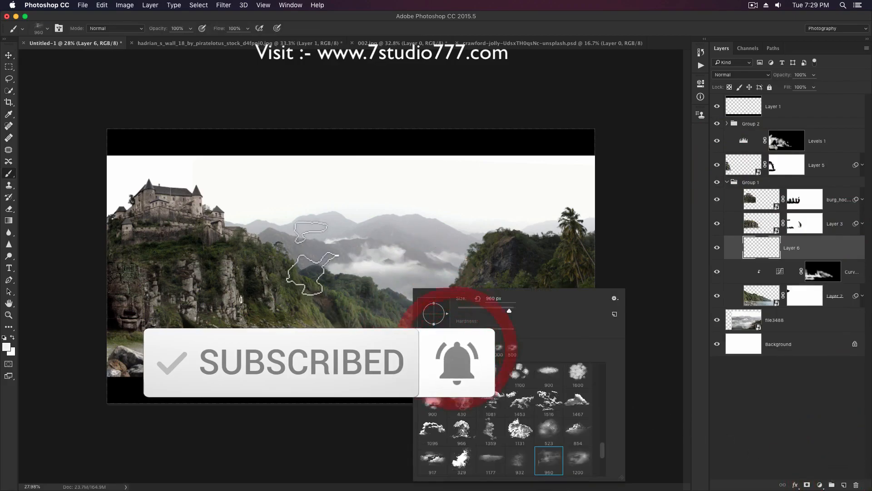
{"action": "left_click", "coordinate": [392, 277], "text": "alt"}
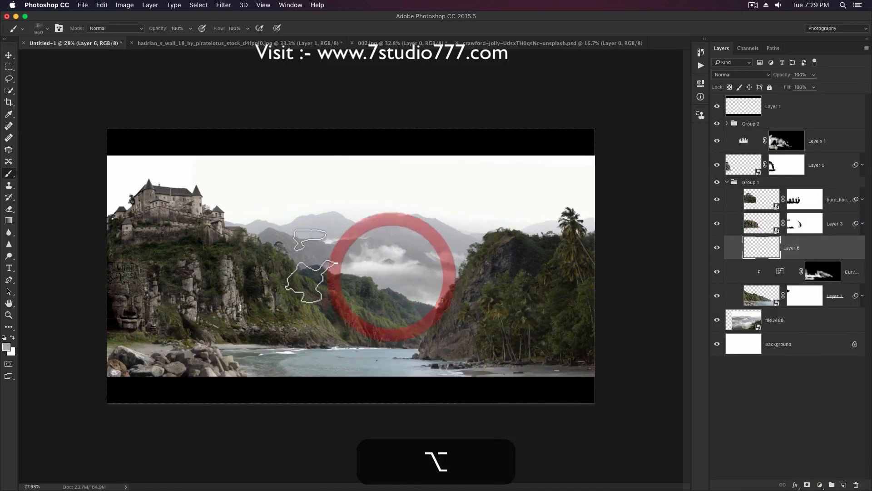
{"action": "key", "text": "bracketleft"}
{"action": "key", "text": "bracketleft"}
{"action": "key", "text": "bracketleft"}
{"action": "key", "text": "bracketleft"}
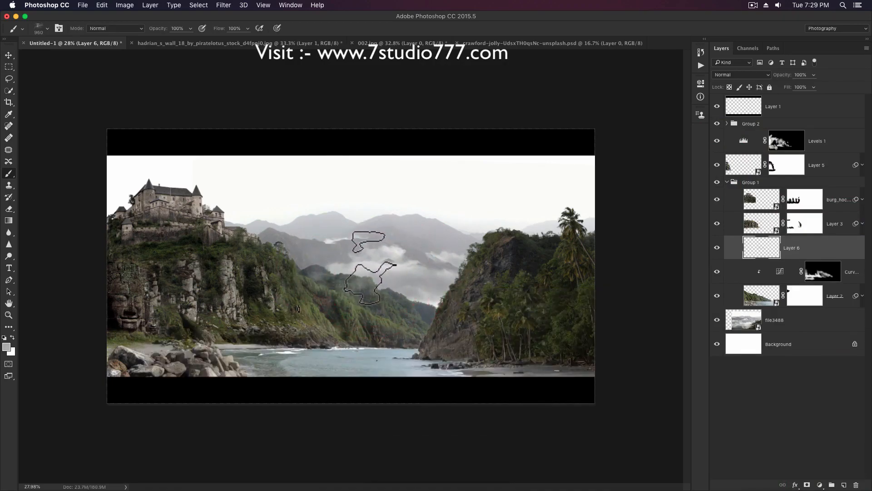
- Switch to the 1200 px cloud brush, reduce its size, and stamp mist down the distant hillside towards the water
{"action": "right_click", "coordinate": [428, 271]}
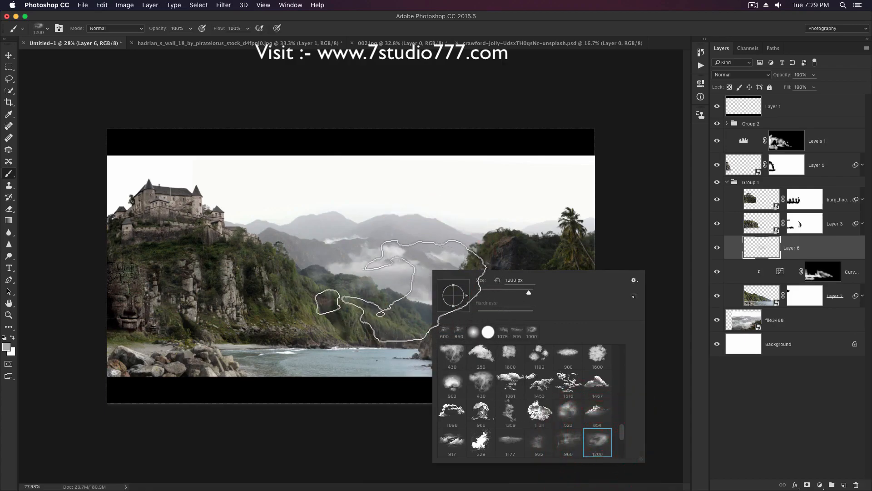
{"action": "left_click", "coordinate": [388, 286]}
{"action": "key", "text": "bracketleft"}
{"action": "key", "text": "bracketleft"}
{"action": "key", "text": "bracketleft"}
{"action": "key", "text": "bracketleft"}
{"action": "key", "text": "bracketleft"}
{"action": "key", "text": "bracketleft"}
{"action": "key", "text": "bracketleft"}
{"action": "key", "text": "bracketleft"}
{"action": "key", "text": "bracketleft"}
{"action": "left_click", "coordinate": [419, 302]}
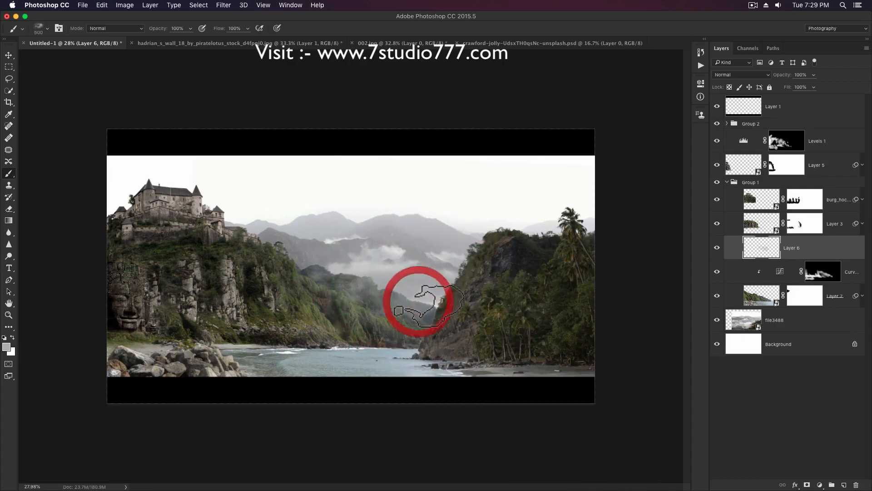
{"action": "left_click", "coordinate": [426, 306]}
{"action": "left_click", "coordinate": [435, 311]}
- Enlarge the cloud brush to 700 px and stamp more mist across the valley and beside the palm cliff
{"action": "key", "text": "bracketright"}
{"action": "key", "text": "bracketright"}
{"action": "key", "text": "bracketright"}
{"action": "key", "text": "bracketright"}
{"action": "left_click", "coordinate": [431, 313]}
{"action": "left_click", "coordinate": [397, 280]}
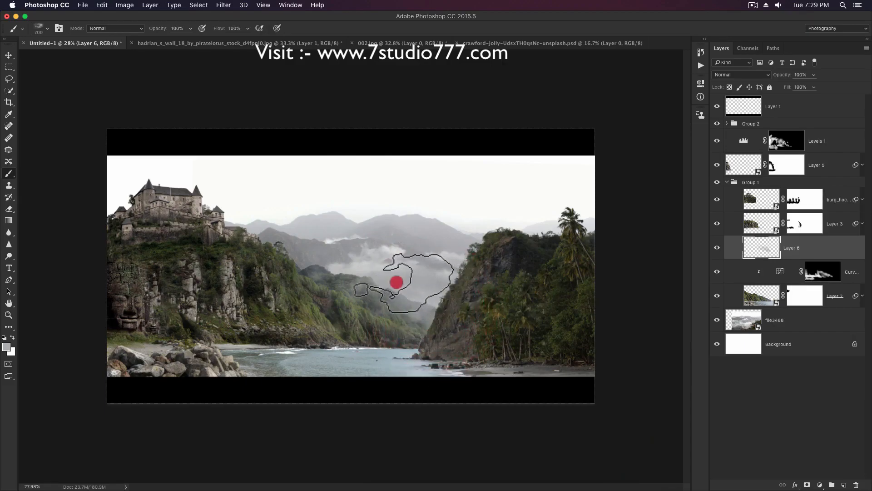
{"action": "left_click", "coordinate": [441, 306]}
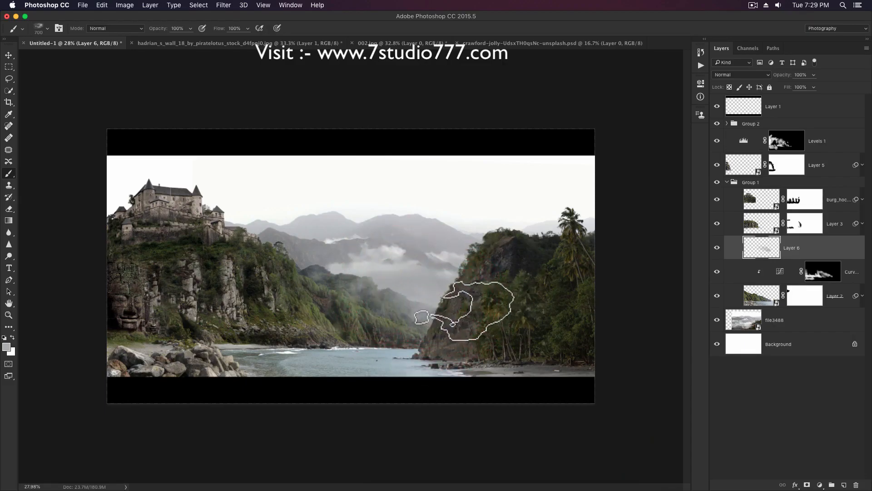
{"action": "left_click", "coordinate": [455, 263]}
- Choose another 1200 px cloud brush, reduce it to 900 and 800 px, and stamp mist between the castle slope and distant ridge
{"action": "right_click", "coordinate": [455, 262]}
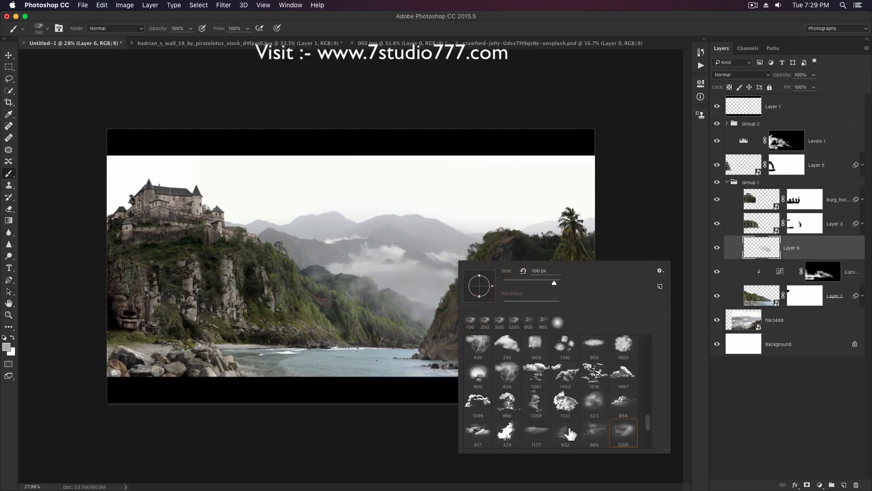
{"action": "left_click_drag", "start_coordinate": [648, 424], "coordinate": [649, 433]}
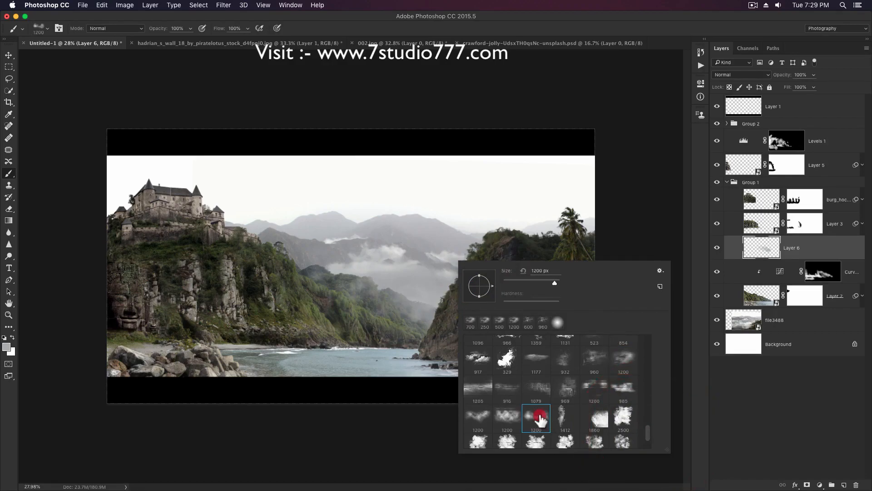
{"action": "key", "text": "super"}
{"action": "key", "text": "bracketleft"}
{"action": "key", "text": "bracketleft"}
{"action": "key", "text": "bracketleft"}
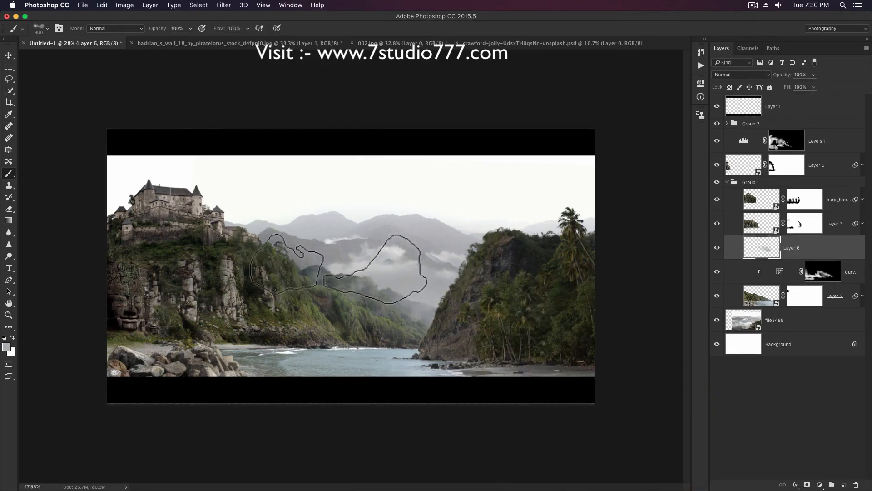
{"action": "key", "text": "bracketleft"}
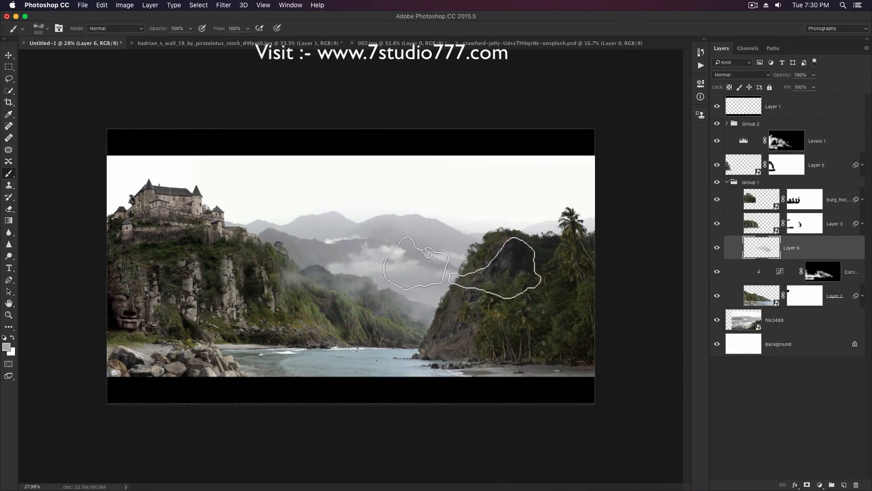
{"action": "key", "text": "v"}
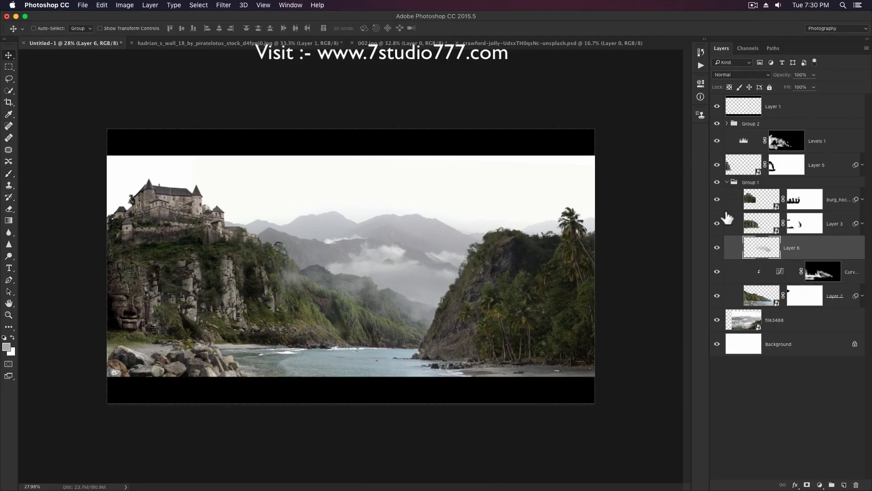
- Collapse Group 1 and place the blue cloudy sky photo file2305 directly above the file3488 layer
{"action": "left_click", "coordinate": [727, 183]}
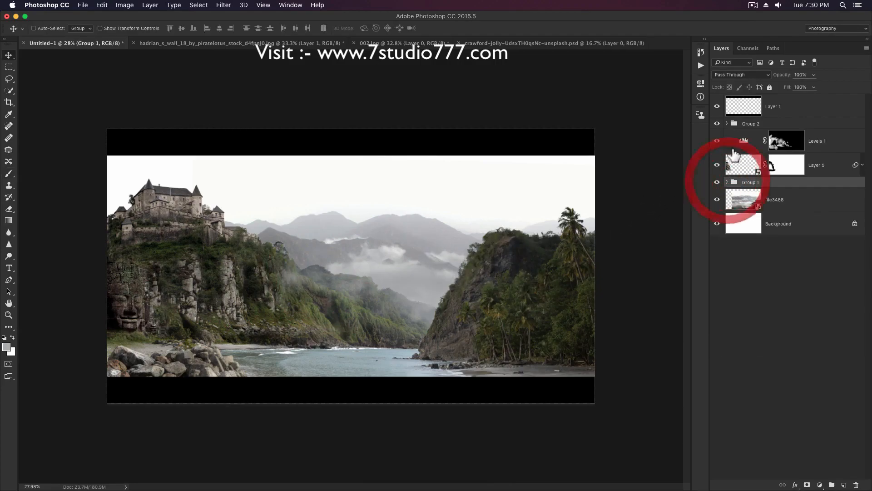
{"action": "left_click", "coordinate": [797, 198]}
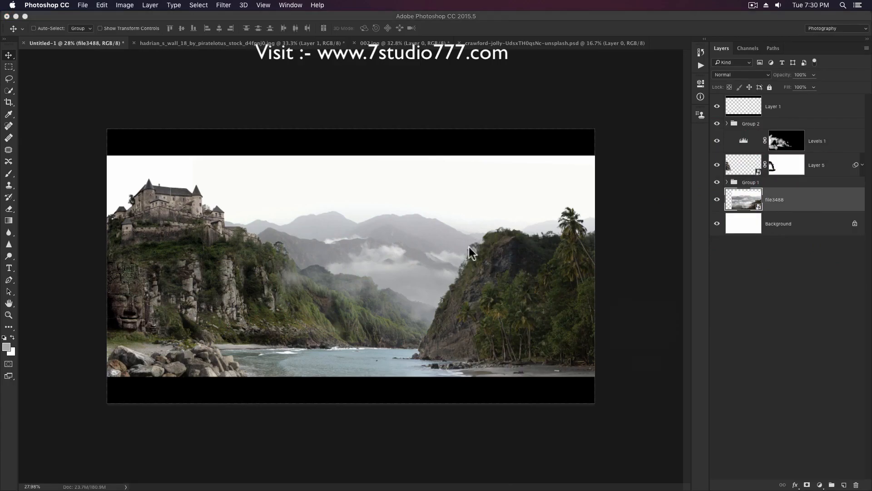
{"action": "key", "text": "super+minus"}
{"action": "key", "text": "super+minus"}
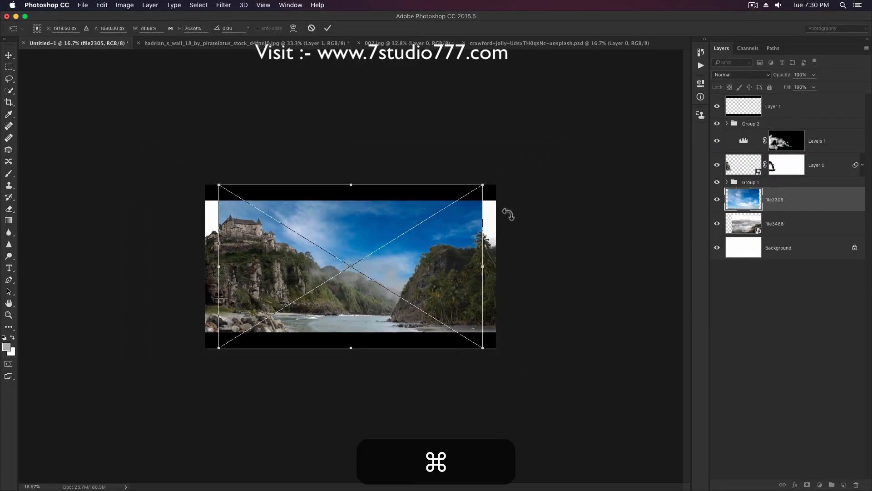
- Flare the sky's upper edge in perspective and squash it to about 37% height so it fills the area above the valley
{"action": "left_click_drag", "start_coordinate": [484, 187], "coordinate": [565, 202]}
{"action": "left_click_drag", "start_coordinate": [353, 349], "coordinate": [371, 263]}
{"action": "left_click_drag", "start_coordinate": [527, 268], "coordinate": [470, 268]}
{"action": "key", "text": "Return"}
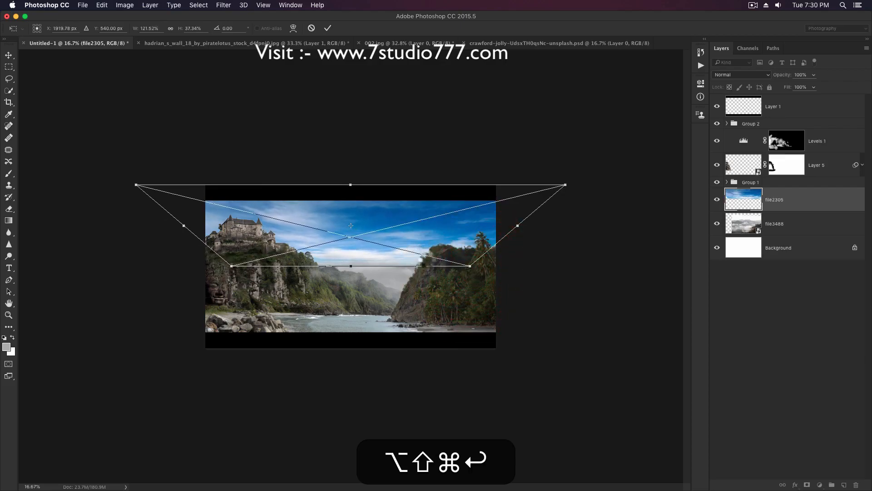
{"action": "key", "text": "z"}
{"action": "left_click_drag", "start_coordinate": [395, 253], "coordinate": [414, 257]}
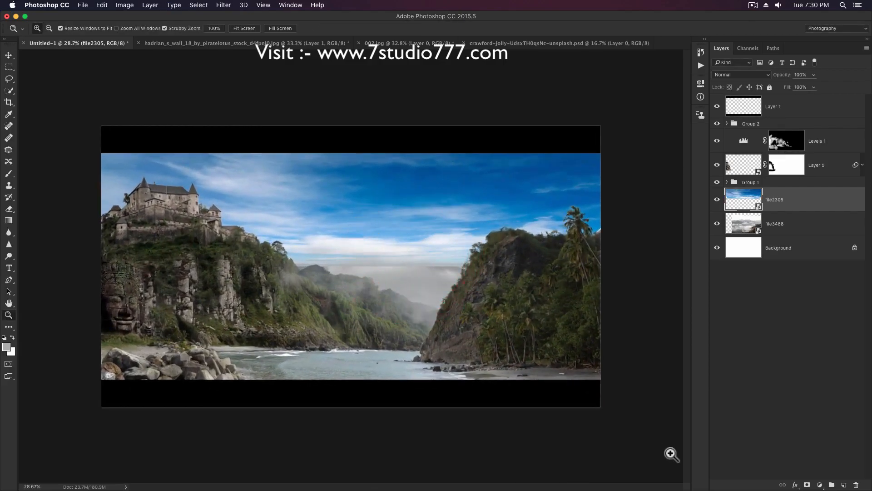
- Mask the sky layer and fade its lower part into the mountains with a black Foreground to Transparent gradient
{"action": "left_click", "coordinate": [807, 485]}
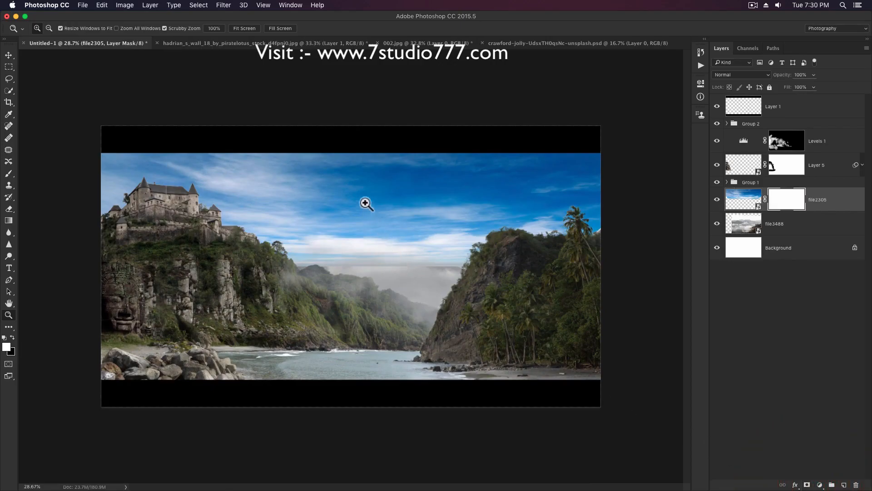
{"action": "key", "text": "g"}
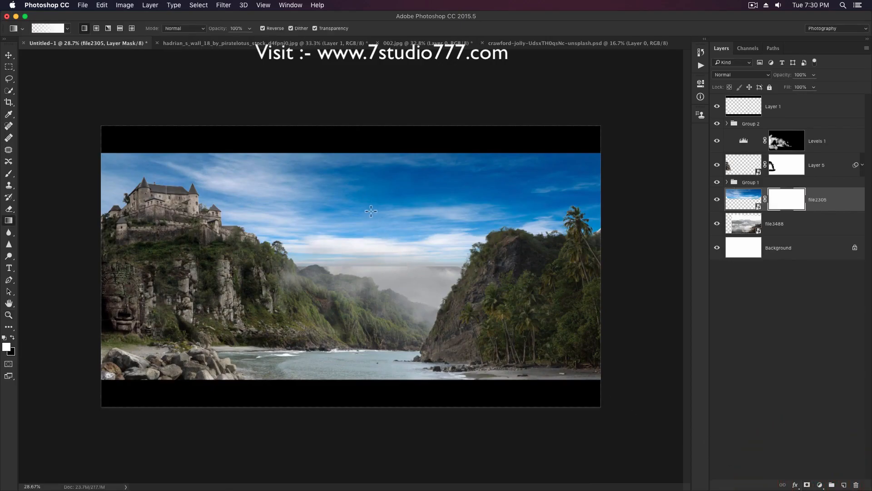
{"action": "left_click", "coordinate": [13, 337]}
{"action": "left_click", "coordinate": [49, 28]}
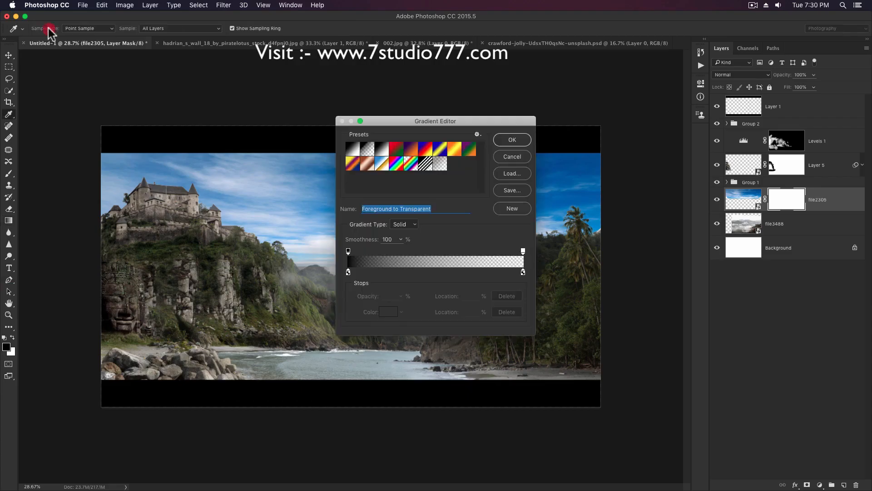
{"action": "left_click", "coordinate": [367, 154]}
{"action": "left_click", "coordinate": [512, 140]}
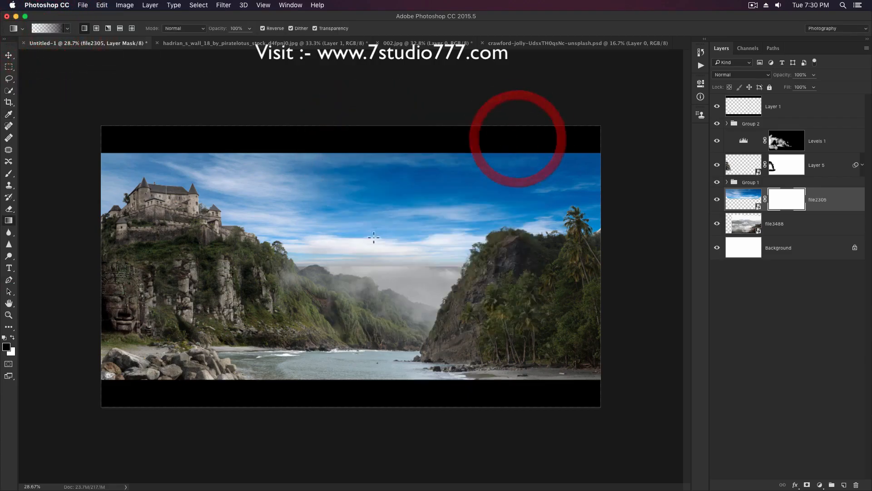
{"action": "left_click_drag", "start_coordinate": [381, 192], "coordinate": [380, 280]}
{"action": "left_click_drag", "start_coordinate": [381, 177], "coordinate": [376, 278]}
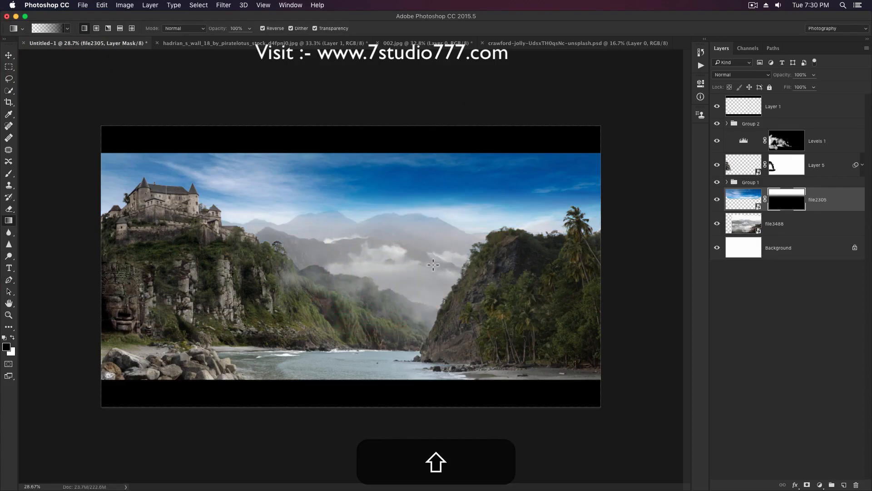
- Desaturate and lighten the sky photo with Hue/Saturation, using saturation -74 and lightness +21
{"action": "key", "text": "v"}
{"action": "left_click", "coordinate": [743, 198]}
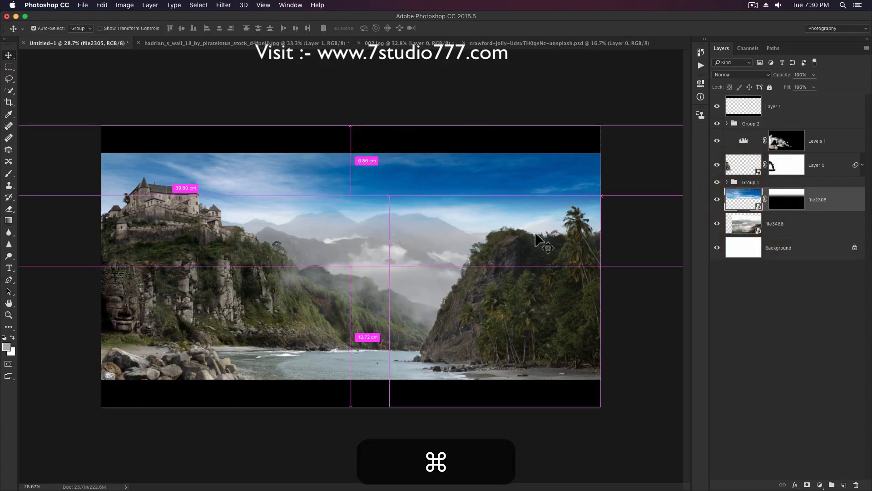
{"action": "key", "text": "super+u"}
{"action": "left_click_drag", "start_coordinate": [448, 142], "coordinate": [555, 179]}
{"action": "left_click_drag", "start_coordinate": [549, 262], "coordinate": [568, 287]}
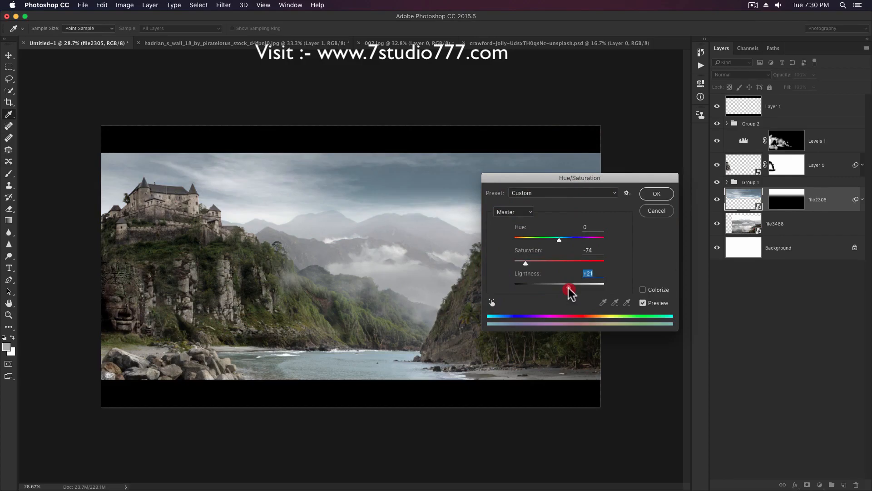
{"action": "left_click", "coordinate": [659, 197]}
- Nudge the sky slightly upward and lower its layer opacity to 86%
{"action": "key", "text": "v"}
{"action": "left_click_drag", "start_coordinate": [521, 200], "coordinate": [522, 190]}
{"action": "left_click_drag", "start_coordinate": [522, 186], "coordinate": [522, 187]}
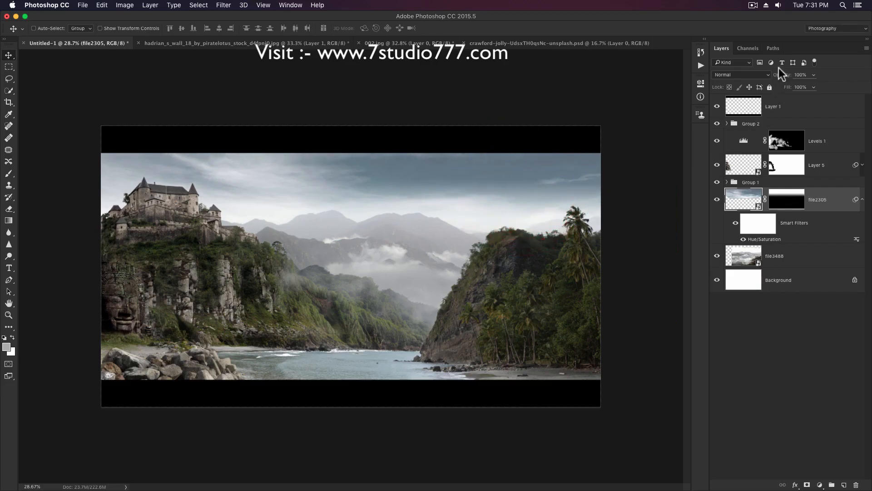
{"action": "left_click_drag", "start_coordinate": [777, 75], "coordinate": [774, 77]}
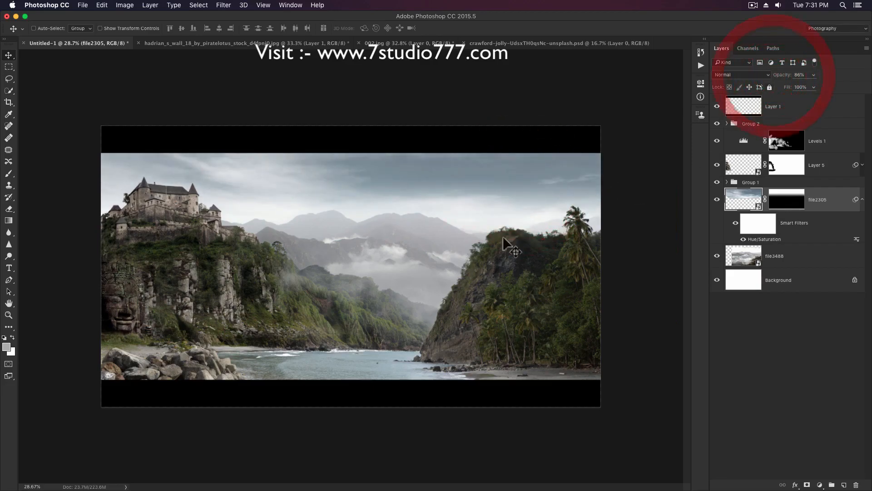
- Stamp all visible layers into a new top layer and give it a Camera Raw post-crop vignette amount of -31
{"action": "left_click", "coordinate": [799, 105]}
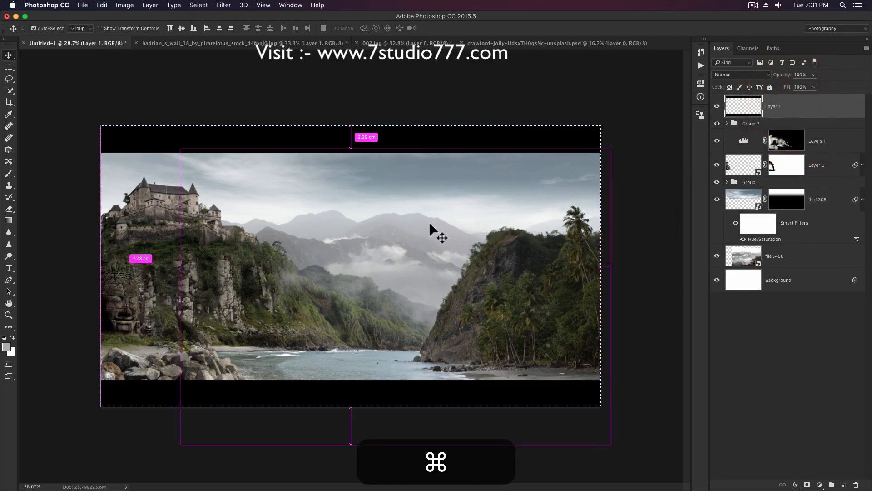
{"action": "key", "text": "super+shift+alt+e"}
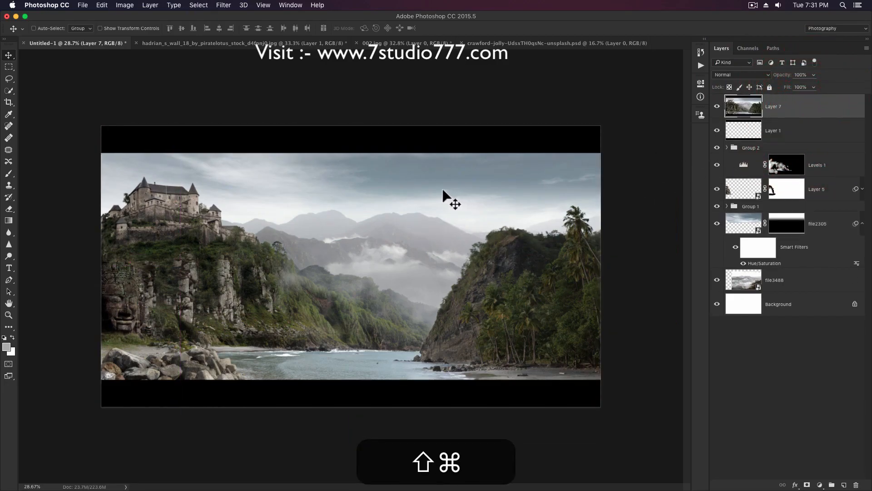
{"action": "left_click", "coordinate": [224, 5]}
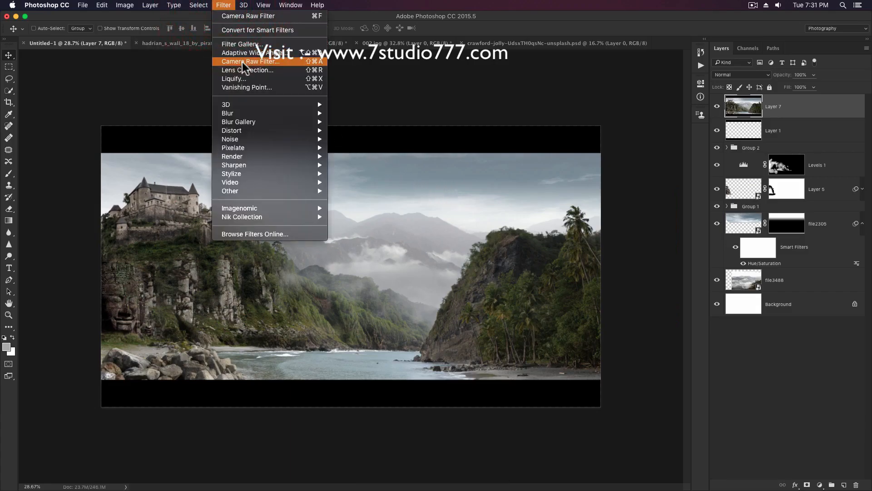
{"action": "left_click", "coordinate": [258, 62]}
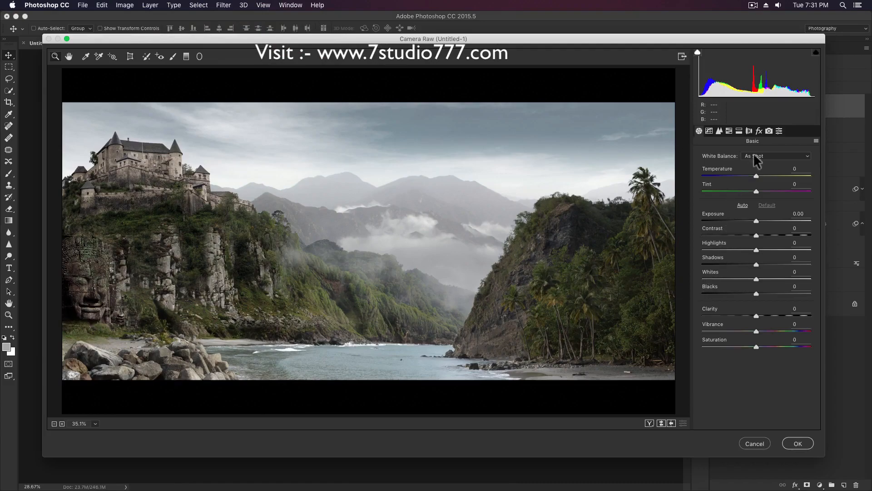
{"action": "left_click", "coordinate": [760, 131]}
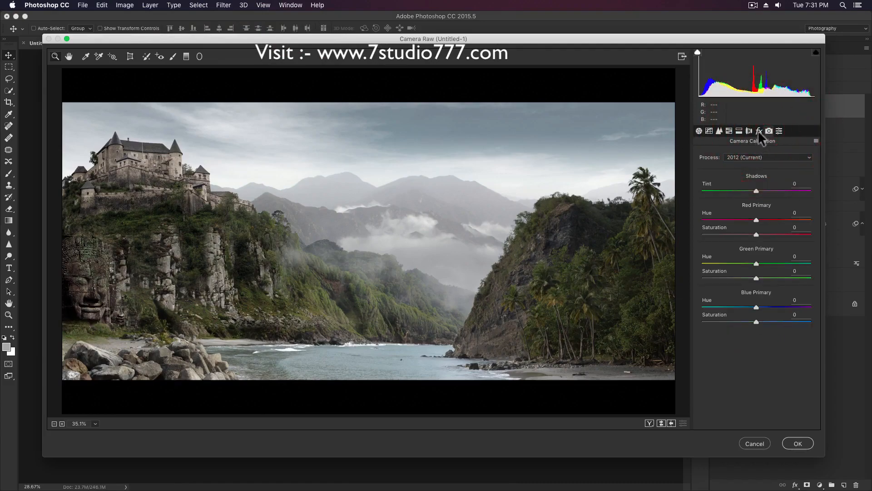
{"action": "left_click_drag", "start_coordinate": [754, 283], "coordinate": [740, 284]}
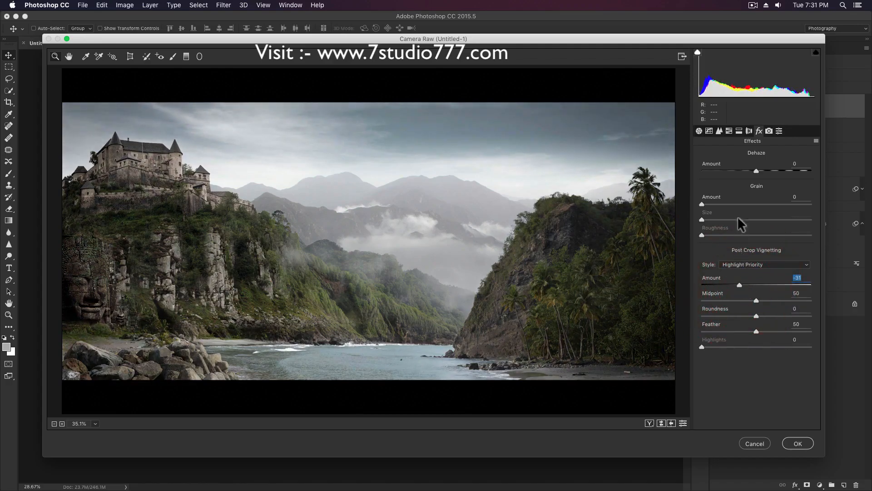
- Set the Camera Raw contrast to +10 and highlights to +31, and raise clarity slightly
{"action": "left_click", "coordinate": [720, 131]}
{"action": "left_click", "coordinate": [699, 130]}
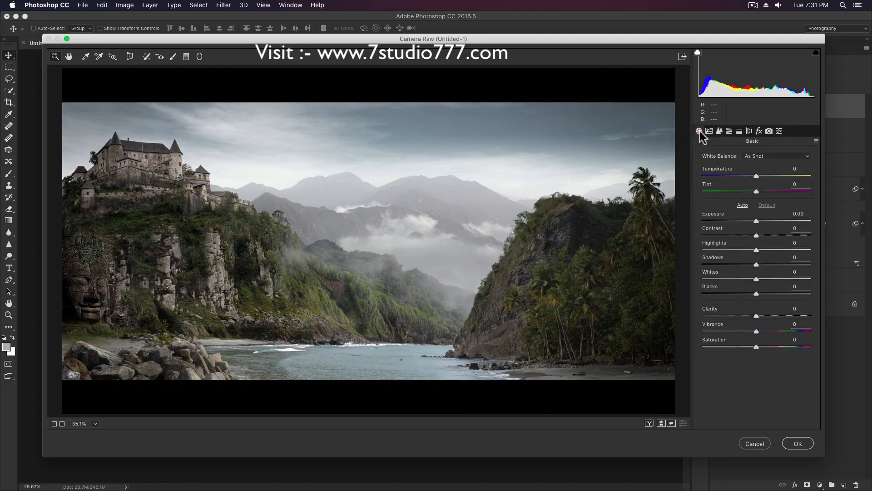
{"action": "left_click_drag", "start_coordinate": [753, 234], "coordinate": [772, 250]}
{"action": "left_click_drag", "start_coordinate": [755, 315], "coordinate": [759, 316]}
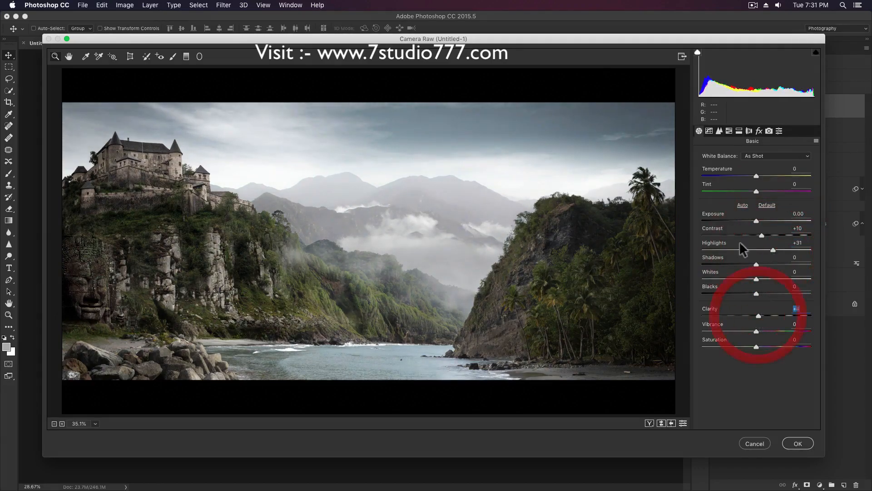
- Set the Camera Raw sharpening amount to 64 and its masking to 60
{"action": "left_click", "coordinate": [720, 130]}
{"action": "left_click_drag", "start_coordinate": [724, 169], "coordinate": [748, 169]}
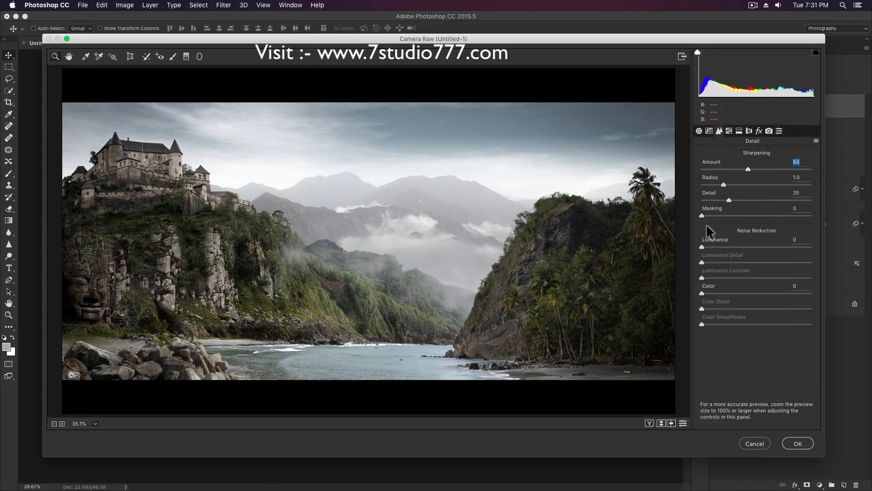
{"action": "key", "text": "alt"}
{"action": "left_click_drag", "start_coordinate": [702, 214], "coordinate": [767, 215]}
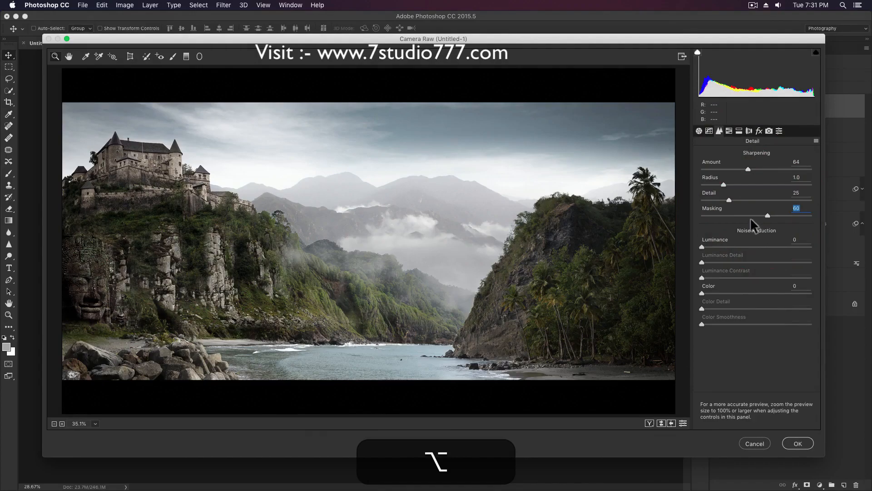
- Set the camera calibration hues to -33 for blue, -9 for green and -59 for red, and apply the Camera Raw filter
{"action": "left_click", "coordinate": [759, 131]}
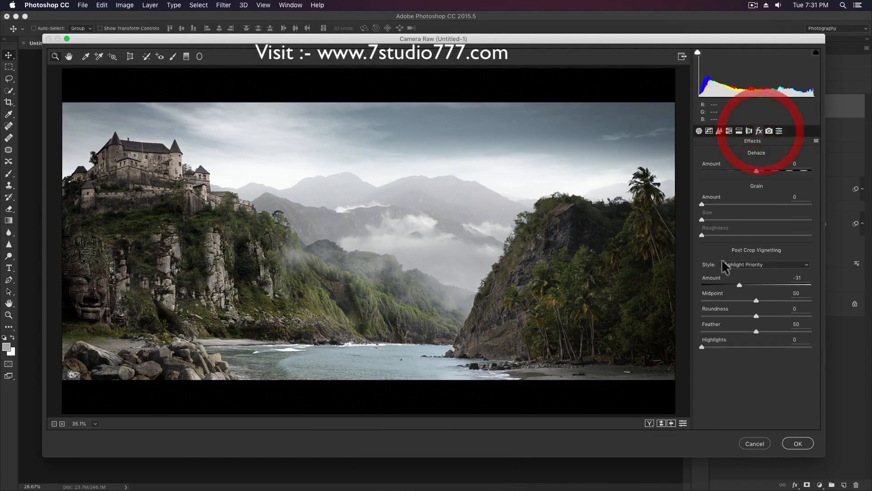
{"action": "left_click", "coordinate": [769, 131]}
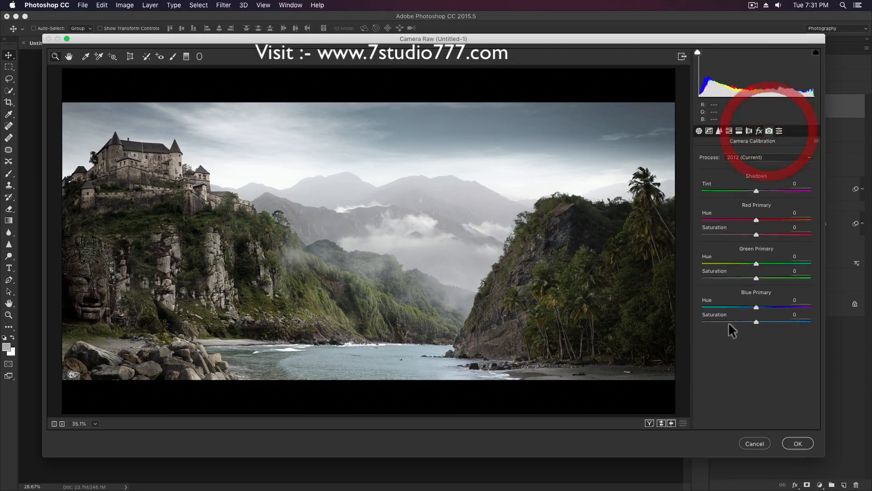
{"action": "left_click_drag", "start_coordinate": [756, 307], "coordinate": [737, 308]}
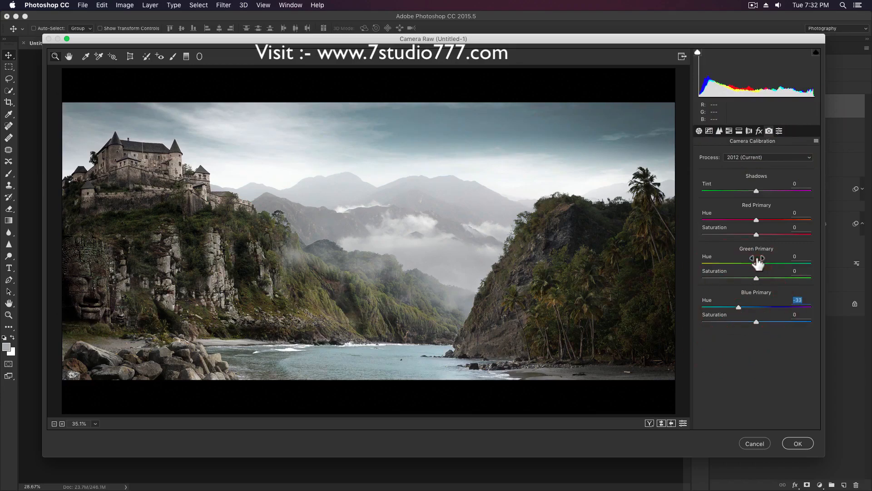
{"action": "mouse_move", "coordinate": [756, 263]}
{"action": "left_mouse_down"}
{"action": "mouse_move", "coordinate": [730, 263]}
{"action": "mouse_move", "coordinate": [788, 270]}
{"action": "mouse_move", "coordinate": [752, 263]}
{"action": "left_mouse_up"}
{"action": "left_click_drag", "start_coordinate": [754, 219], "coordinate": [724, 222]}
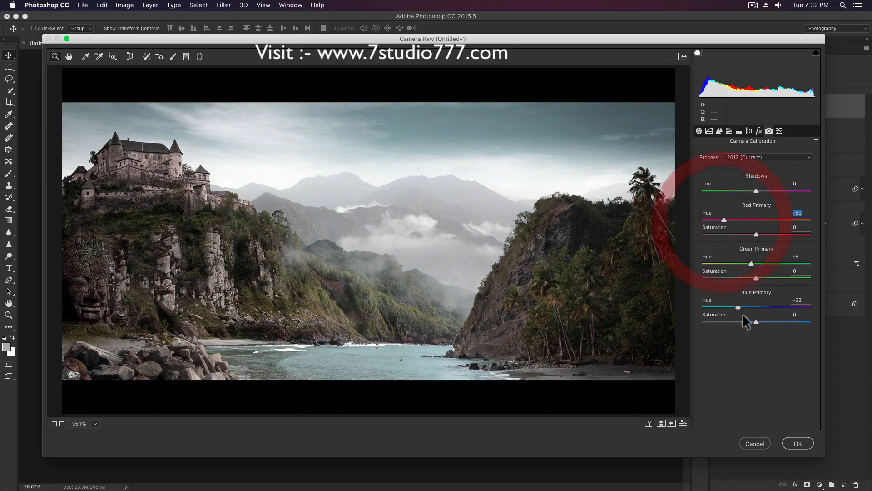
{"action": "left_click", "coordinate": [798, 444]}
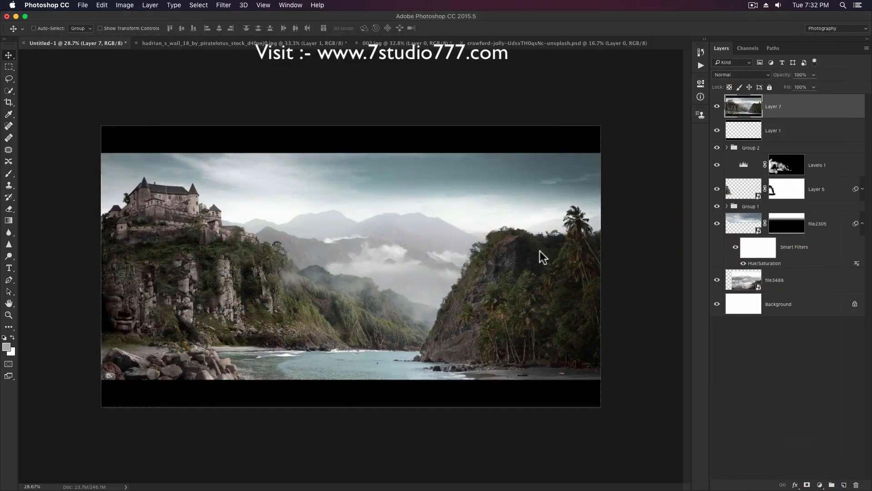